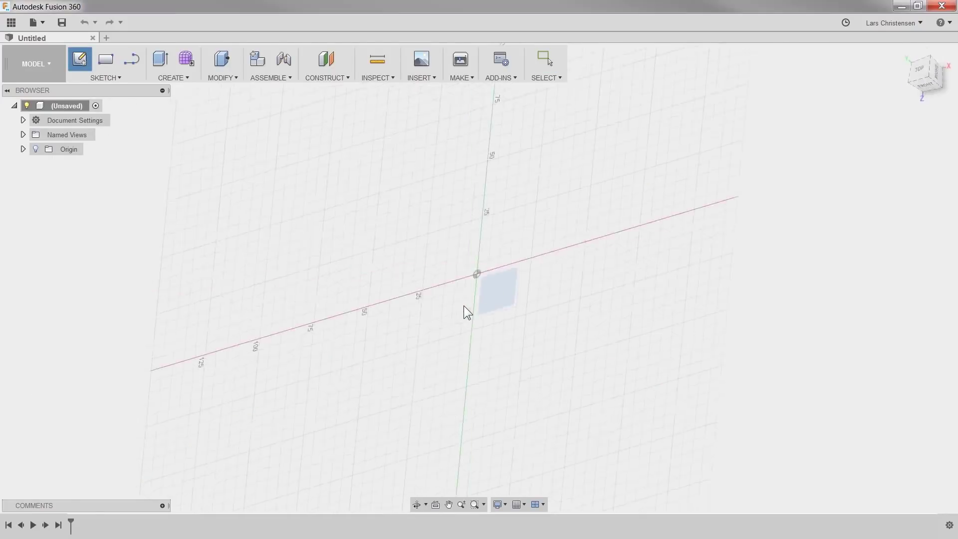
# Start a new sketch on the origin plane of the untitled design.
pyautogui.click(463, 306)
# Draw the closed stepped push-stick outline from the origin with the Line tool and make its right edge vertical.
pyautogui.scroll(-3, 544, 446)
pyautogui.press('l')
pyautogui.click(462, 249)
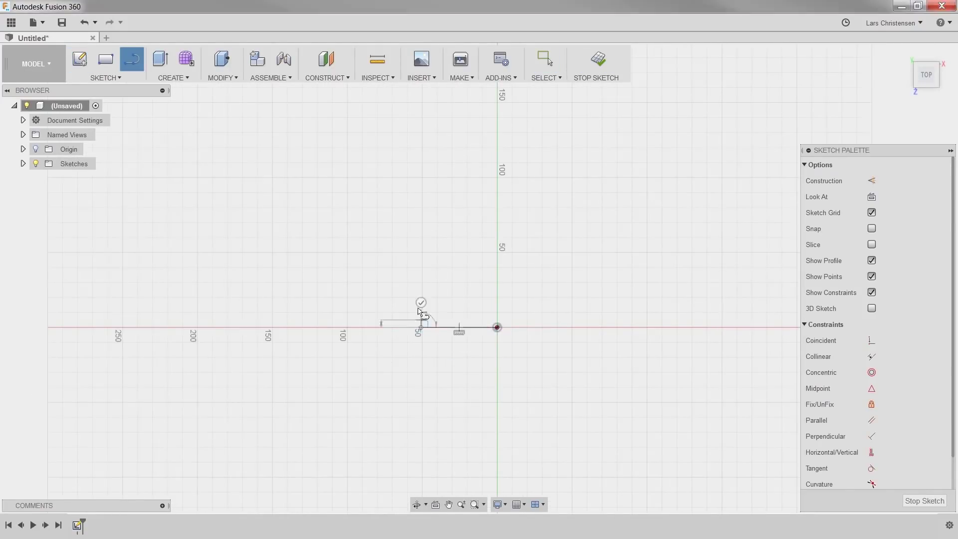
pyautogui.click(338, 250)
pyautogui.click(338, 186)
pyautogui.click(55, 288)
pyautogui.click(56, 249)
pyautogui.click(15, 250)
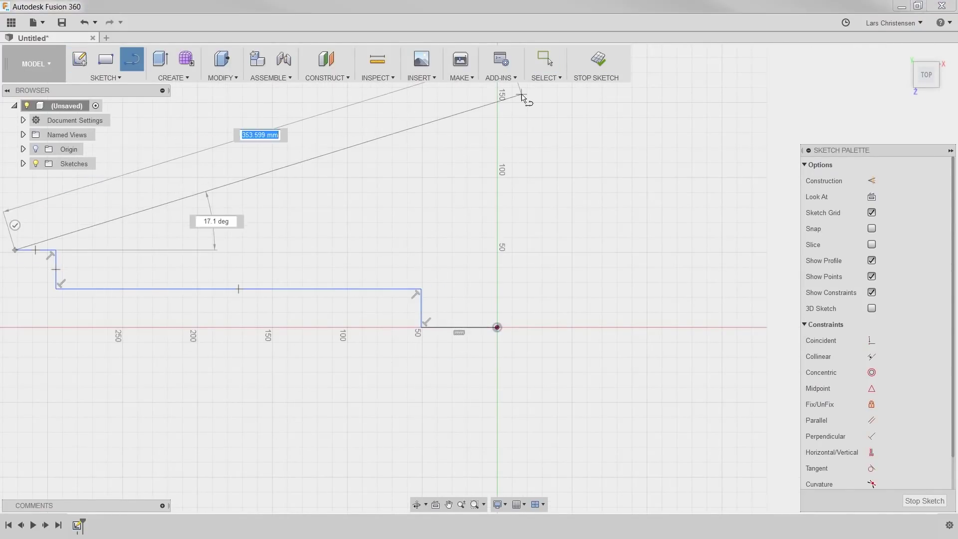
pyautogui.click(522, 94)
pyautogui.click(497, 327)
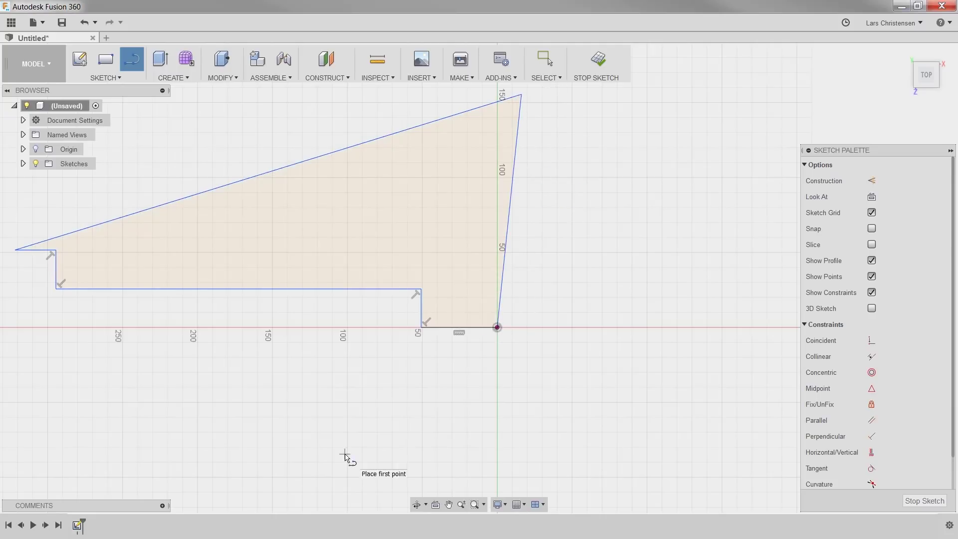
pyautogui.click(508, 240)
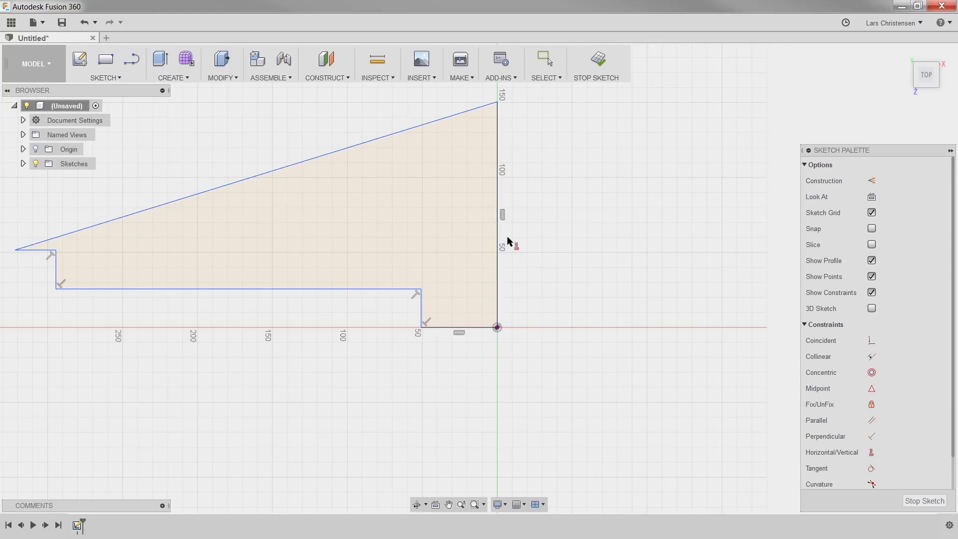
# Dimension the bottom step width 60 mm, step height 20 mm and left step height 15 mm.
pyautogui.click(459, 365)
pyautogui.write('60')
pyautogui.press('Return')
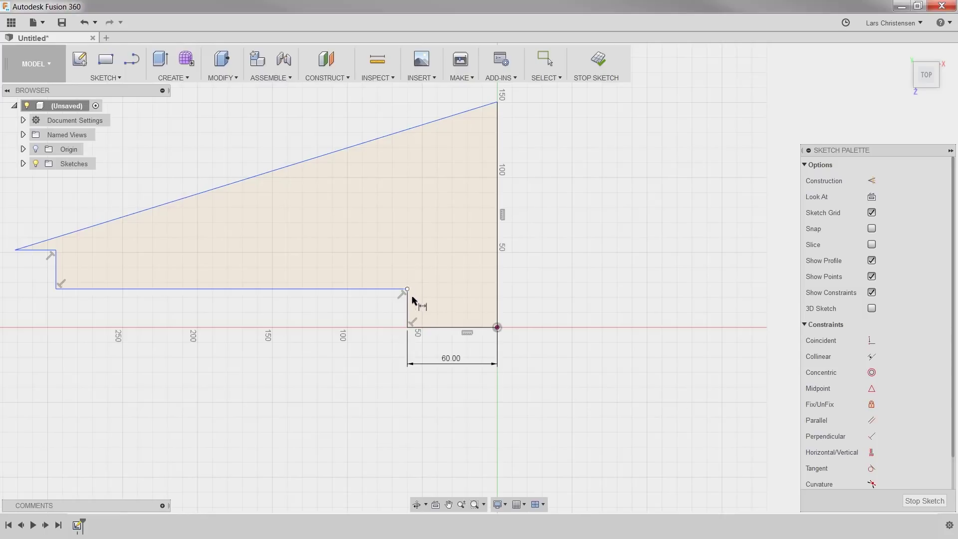
pyautogui.click(408, 302)
pyautogui.click(427, 310)
pyautogui.write('20')
pyautogui.press('Return')
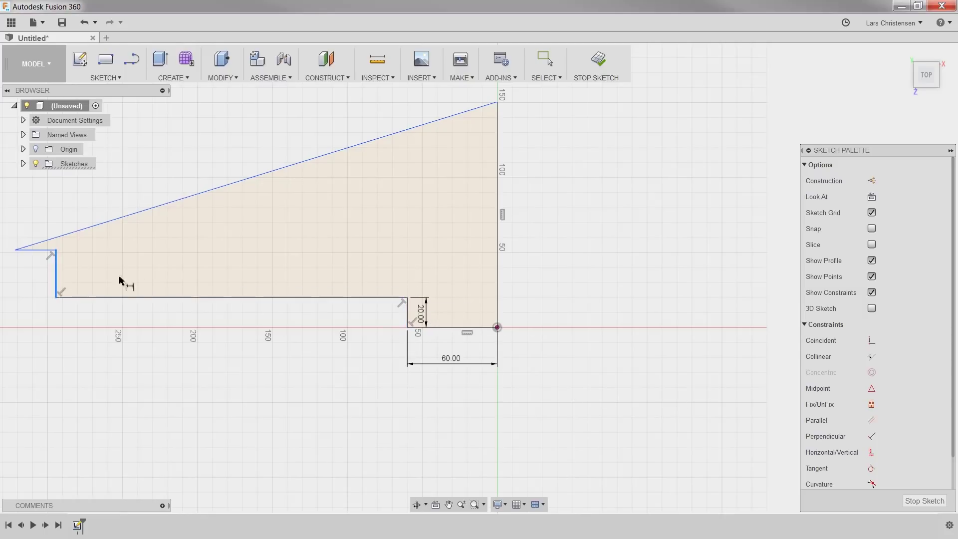
pyautogui.click(83, 273)
pyautogui.write('15')
pyautogui.press('Return')
pyautogui.scroll(-3, 125, 342)
pyautogui.scroll(2, 133, 321)
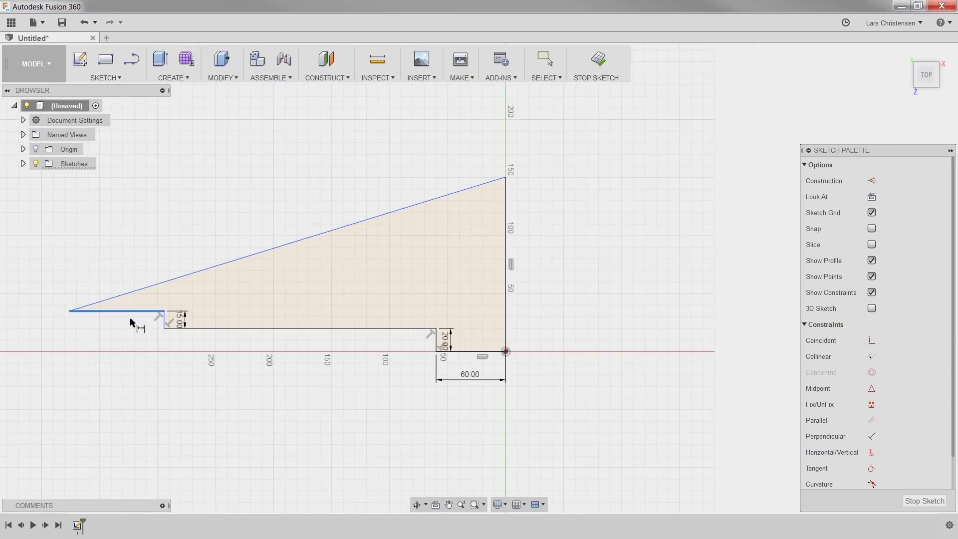
# Dimension the 15 mm tip width, the 30° slope angle and the 300 mm overall length.
pyautogui.click(125, 311)
pyautogui.click(125, 333)
pyautogui.write('15')
pyautogui.press('Return')
pyautogui.scroll(2, 272, 279)
pyautogui.click(270, 270)
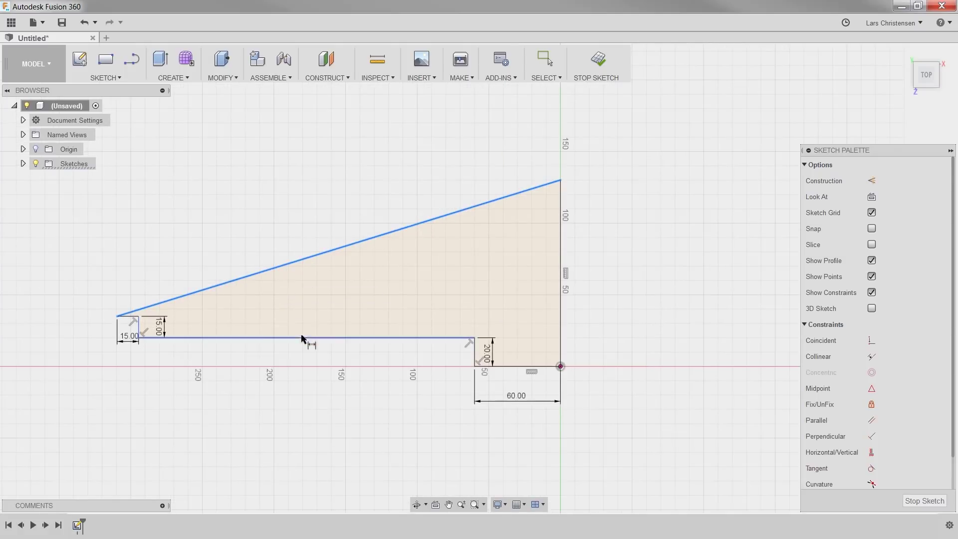
pyautogui.click(302, 338)
pyautogui.click(329, 298)
pyautogui.write('30')
pyautogui.press('Return')
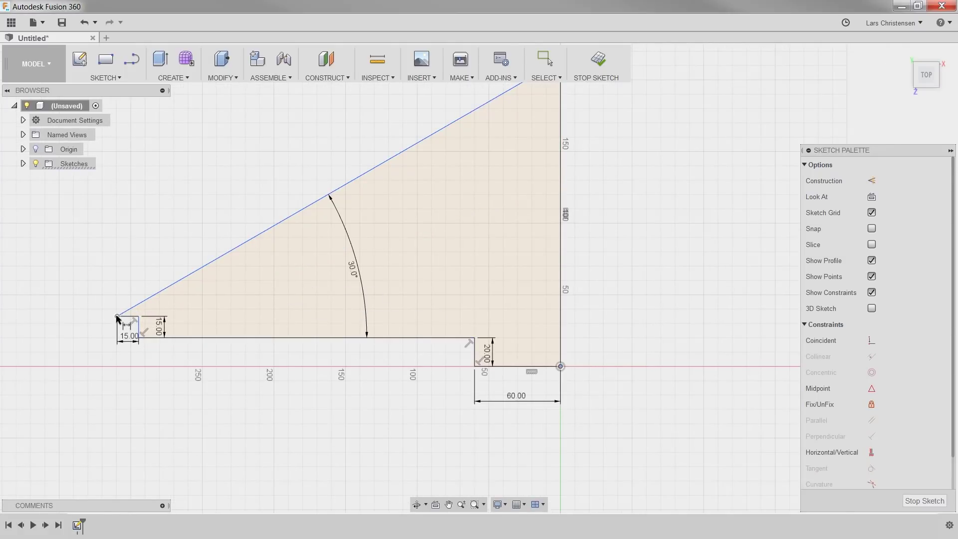
pyautogui.click(118, 317)
pyautogui.click(560, 367)
pyautogui.click(293, 469)
pyautogui.write('300')
pyautogui.press('Return')
pyautogui.scroll(-1, 706, 450)
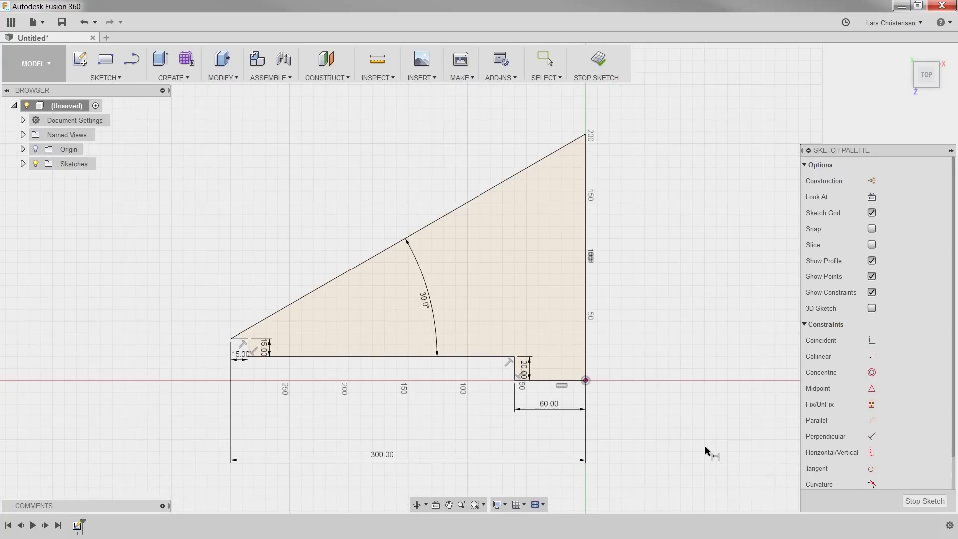
# Press Pull the outline profile into a 20 mm thick solid.
pyautogui.press('q')
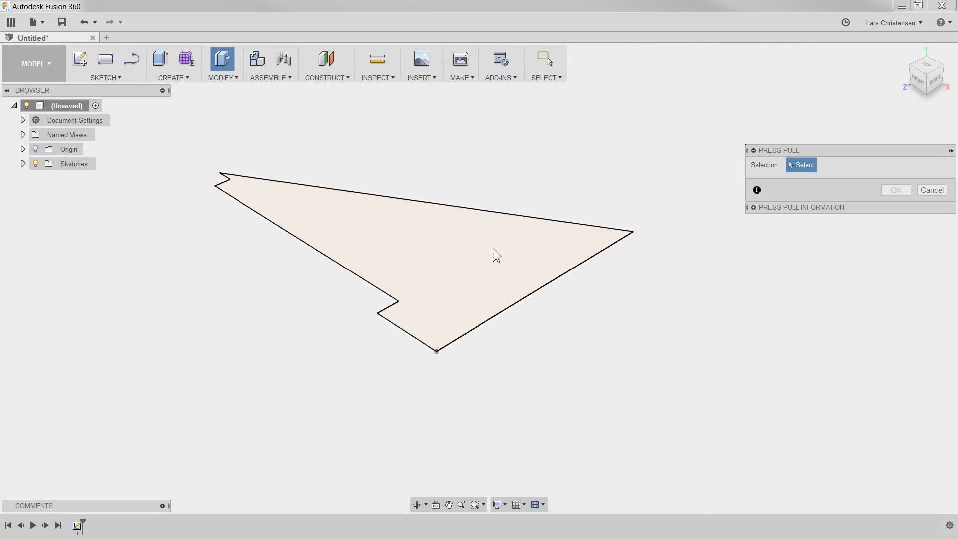
pyautogui.click(493, 247)
pyautogui.write('20')
pyautogui.press('Return')
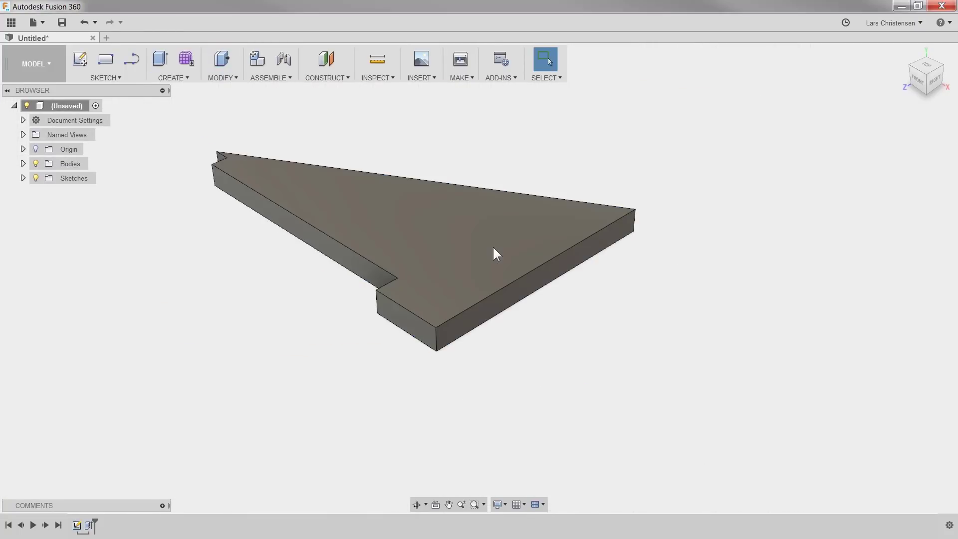
# Apply the Pine - Glossy wood appearance to the body and start a sketch on its top face.
pyautogui.scroll(2, 226, 155)
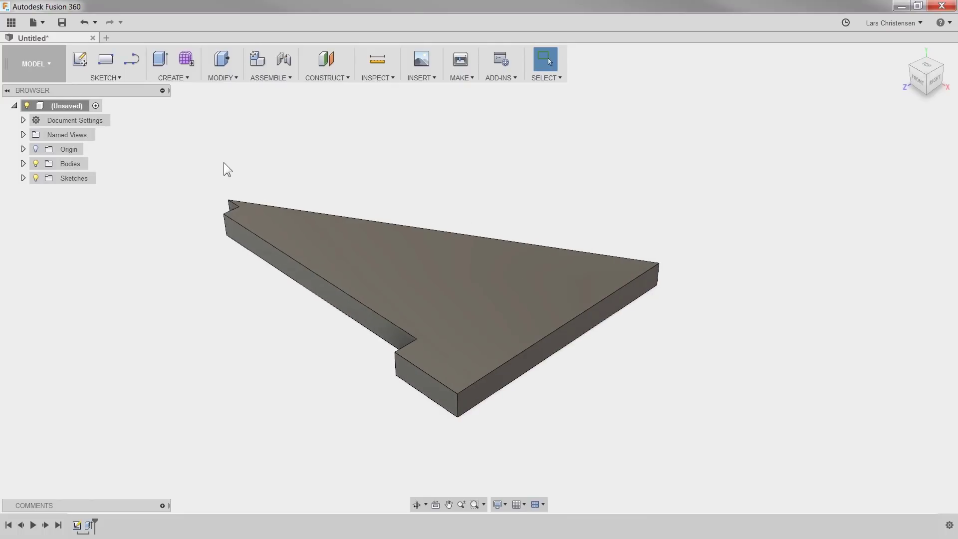
pyautogui.keyDown('shift'); pyautogui.moveTo(223, 163); pyautogui.dragTo(208, 143, button='middle'); pyautogui.keyUp('shift')
pyautogui.rightClick(208, 142)
pyautogui.click(205, 226)
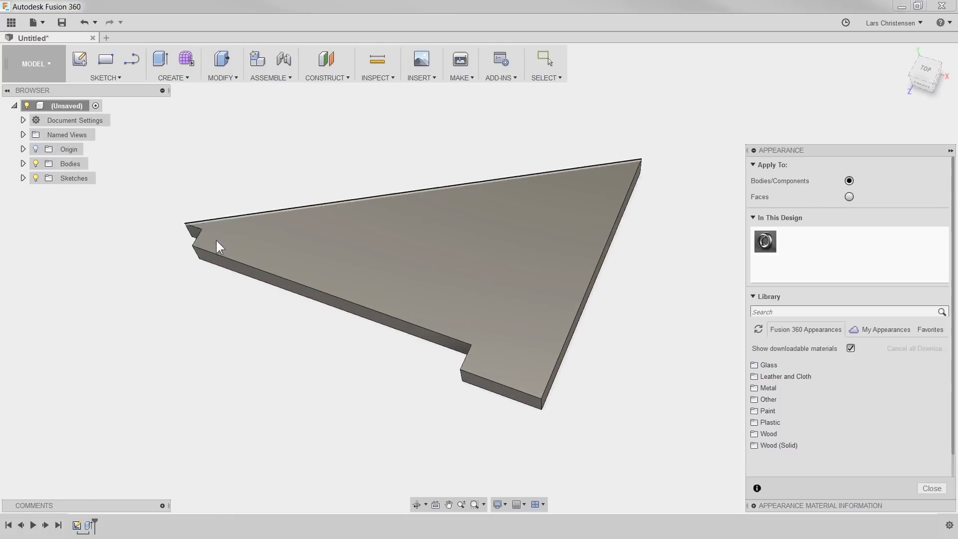
pyautogui.click(787, 433)
pyautogui.scroll(-1, 830, 421)
pyautogui.moveTo(830, 421); pyautogui.dragTo(659, 339)
pyautogui.press('Escape')
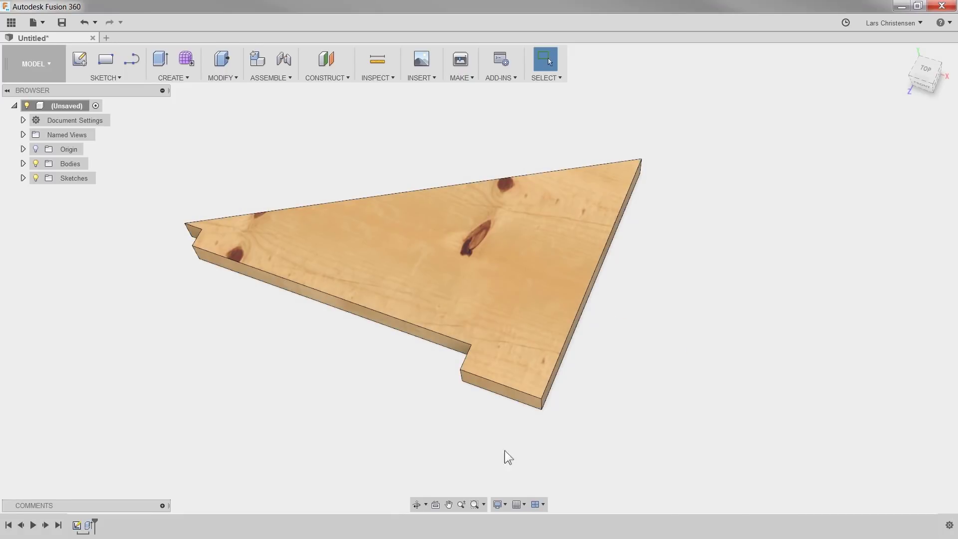
pyautogui.click(80, 59)
pyautogui.click(332, 228)
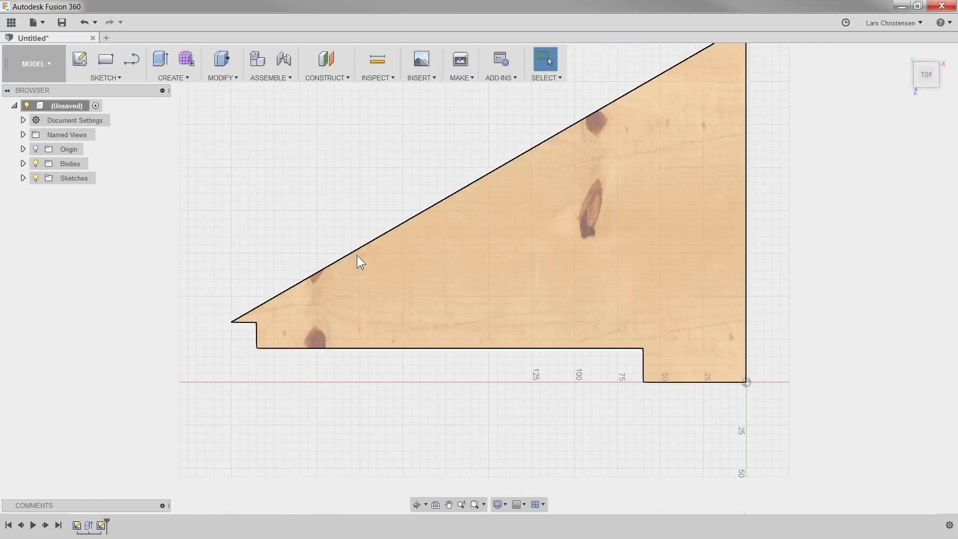
# Add STEPCRAFT text on the board at 64 mm height, bold, rotated 180°.
pyautogui.click(105, 77)
pyautogui.click(94, 240)
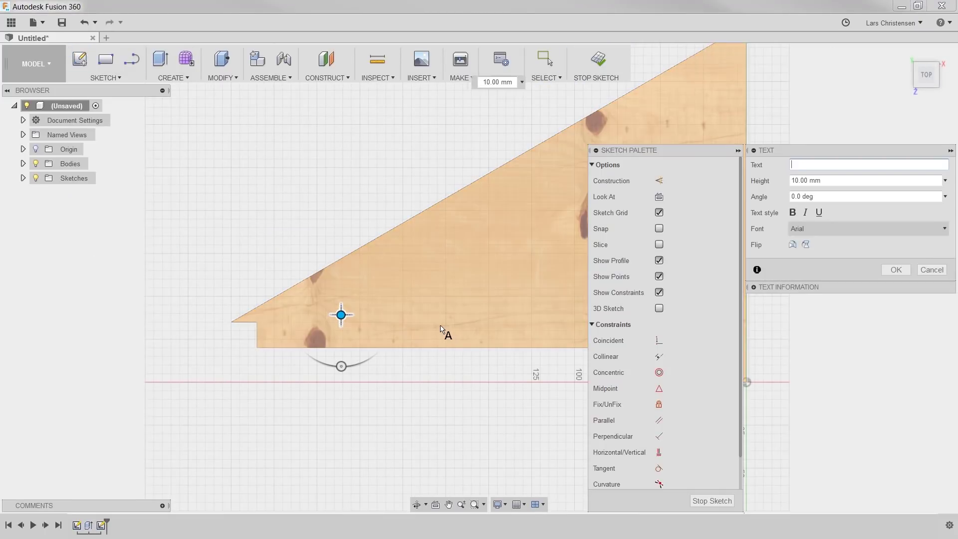
pyautogui.click(341, 315)
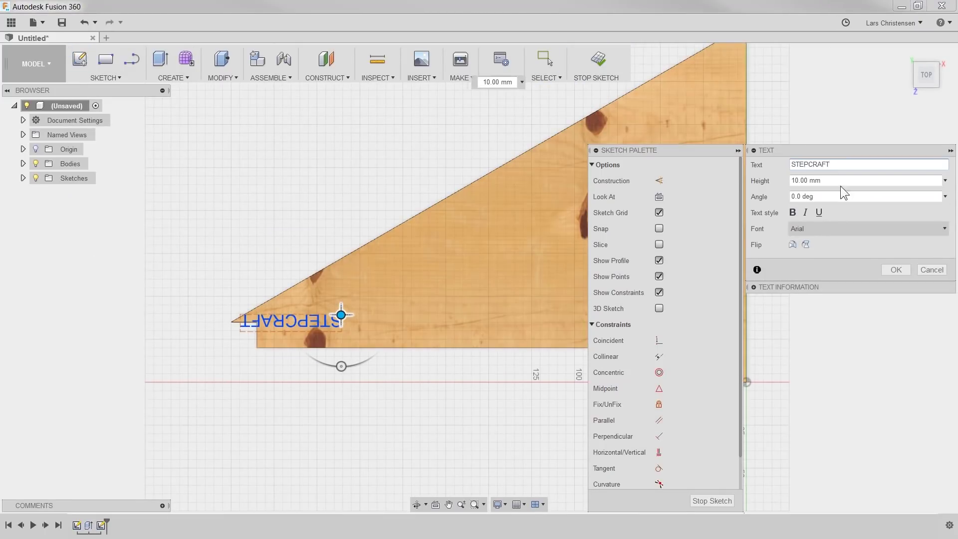
pyautogui.click(841, 180)
pyautogui.write('64')
pyautogui.click(793, 212)
pyautogui.moveTo(342, 366); pyautogui.dragTo(342, 263)
# Set the lettering font to BrowalliaUPC, move it onto the board and confirm.
pyautogui.scroll(-3, 526, 251)
pyautogui.click(893, 228)
pyautogui.scroll(-12, 820, 308)
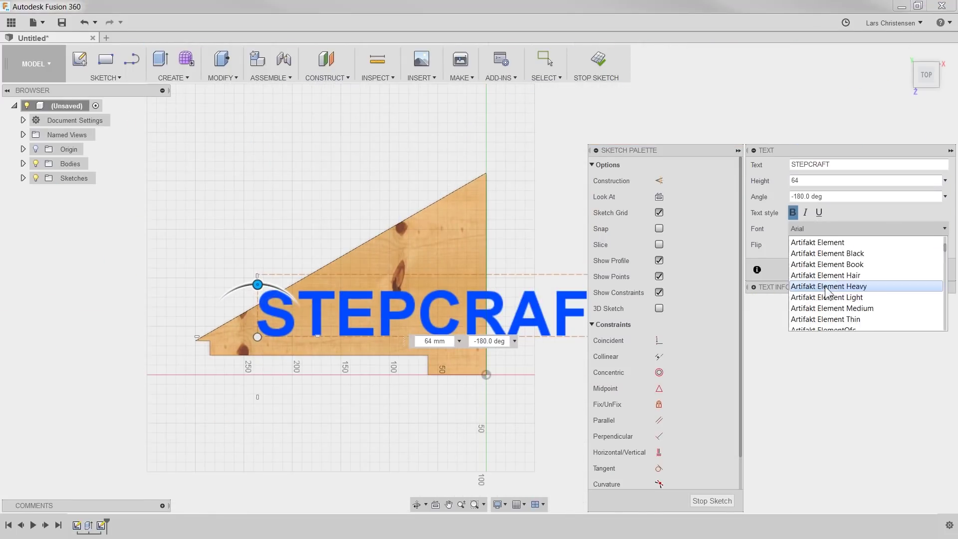
pyautogui.scroll(1, 819, 279)
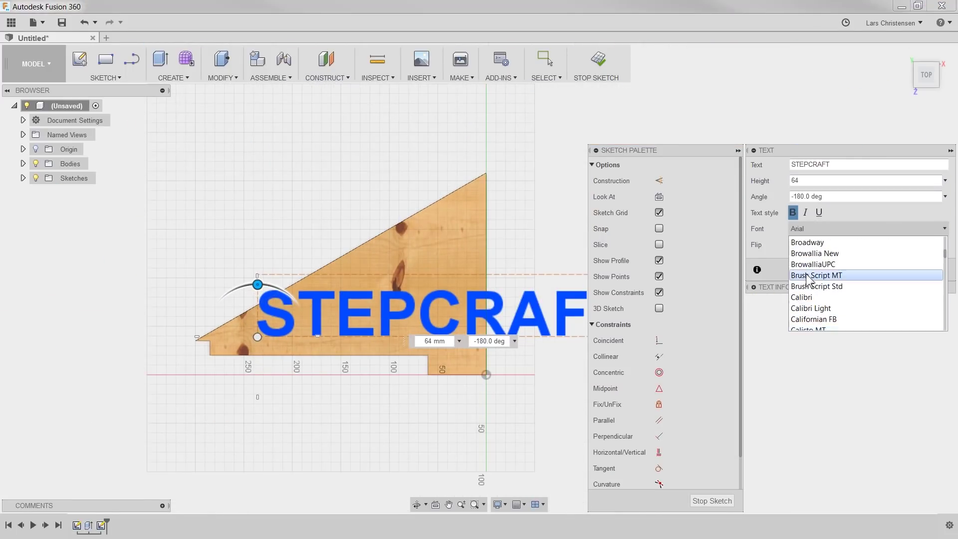
pyautogui.click(811, 264)
pyautogui.scroll(2, 294, 301)
pyautogui.moveTo(244, 348); pyautogui.dragTo(211, 370)
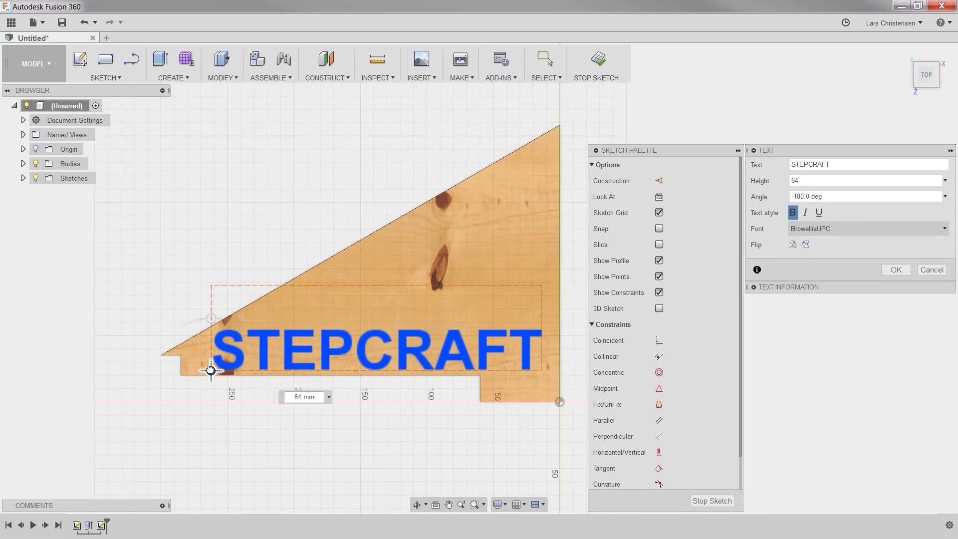
pyautogui.click(889, 274)
# Finish the text sketch and start a new sketch on the board face in top view.
pyautogui.click(924, 501)
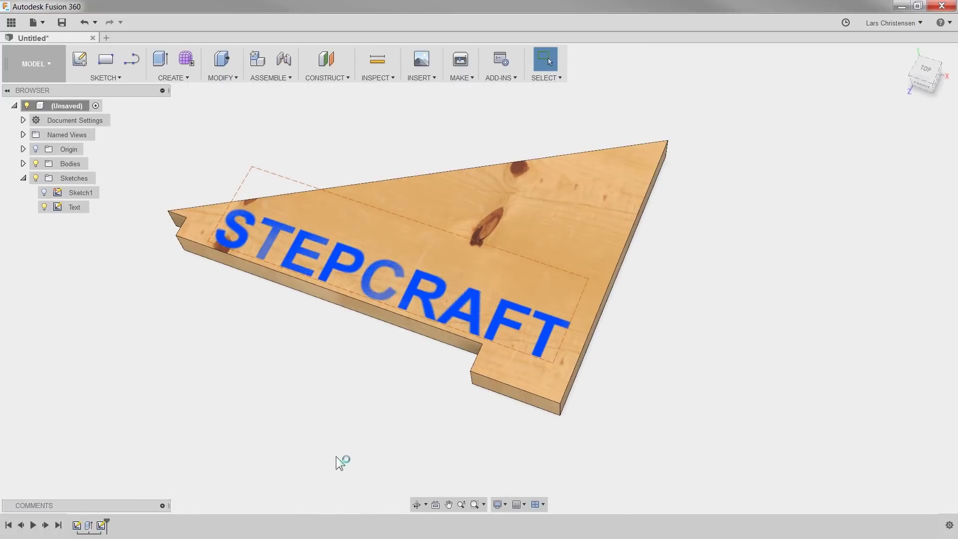
pyautogui.click(79, 58)
pyautogui.click(535, 189)
pyautogui.click(947, 63)
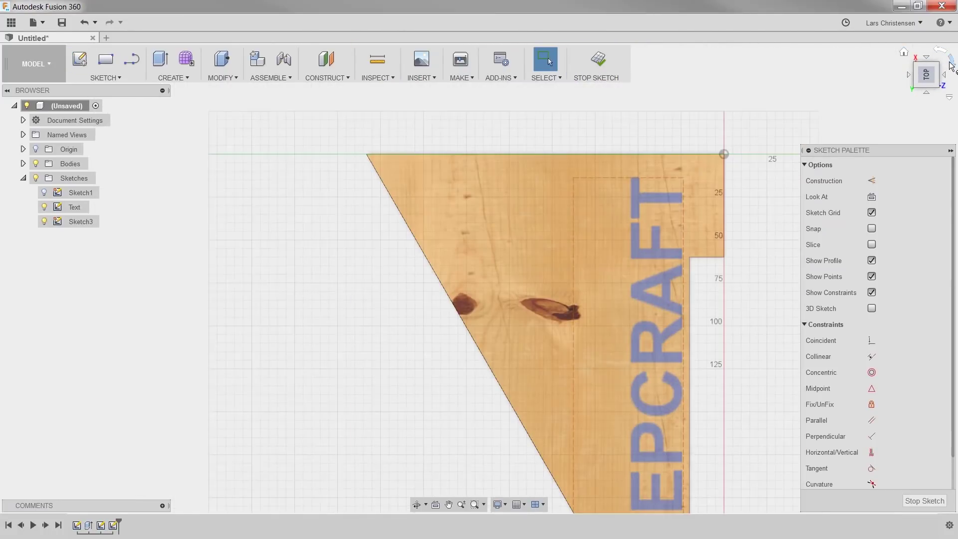
pyautogui.click(947, 63)
# Draw a straight slot running diagonally across the board.
pyautogui.click(109, 78)
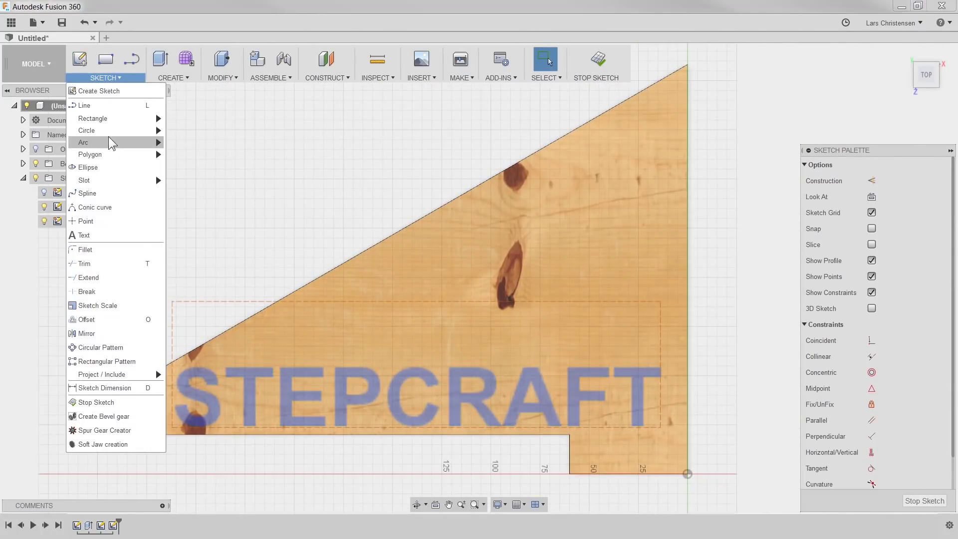
pyautogui.moveTo(120, 181)
pyautogui.click(214, 180)
pyautogui.click(526, 206)
pyautogui.click(325, 329)
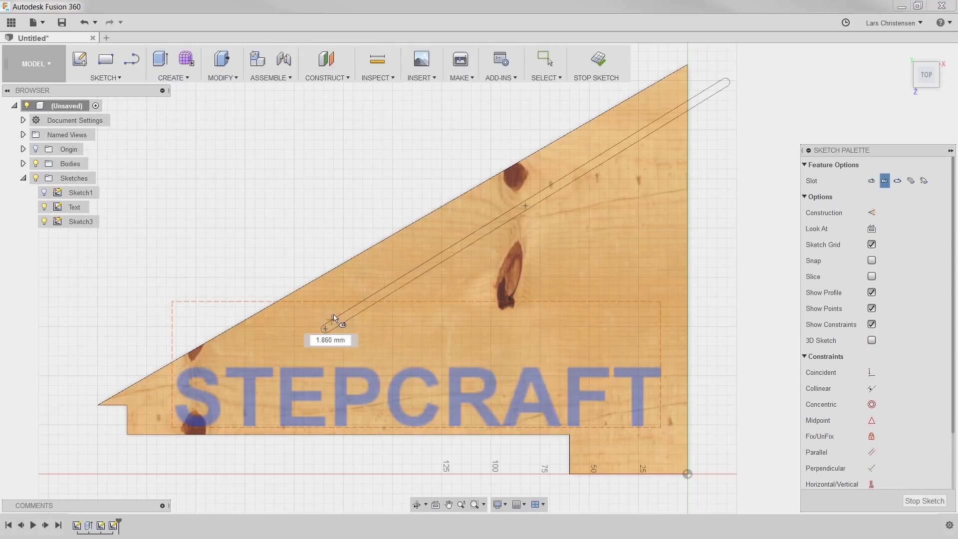
pyautogui.click(332, 306)
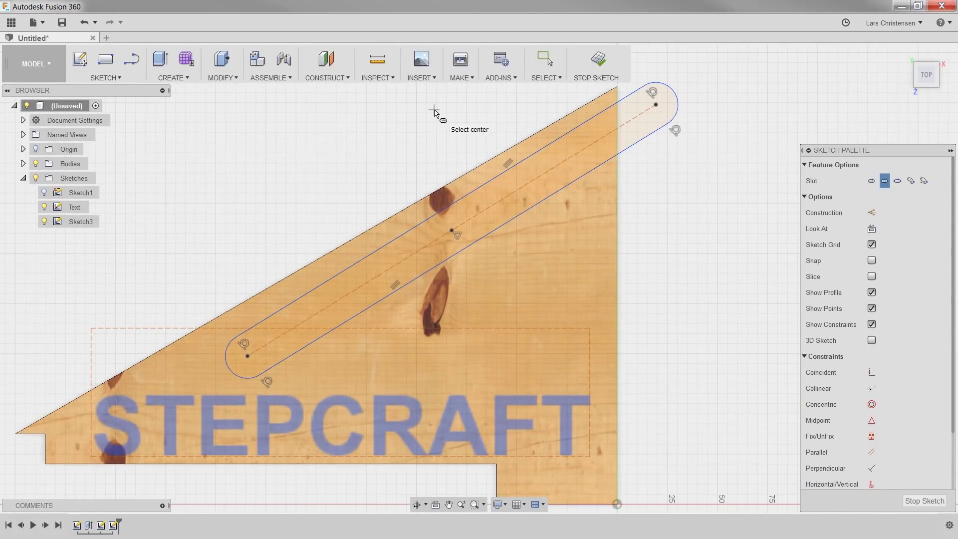
pyautogui.press('Escape')
# Dimension the slot to 100 mm length and a 12 mm end radius.
pyautogui.click(655, 107)
pyautogui.click(380, 162)
pyautogui.write('100')
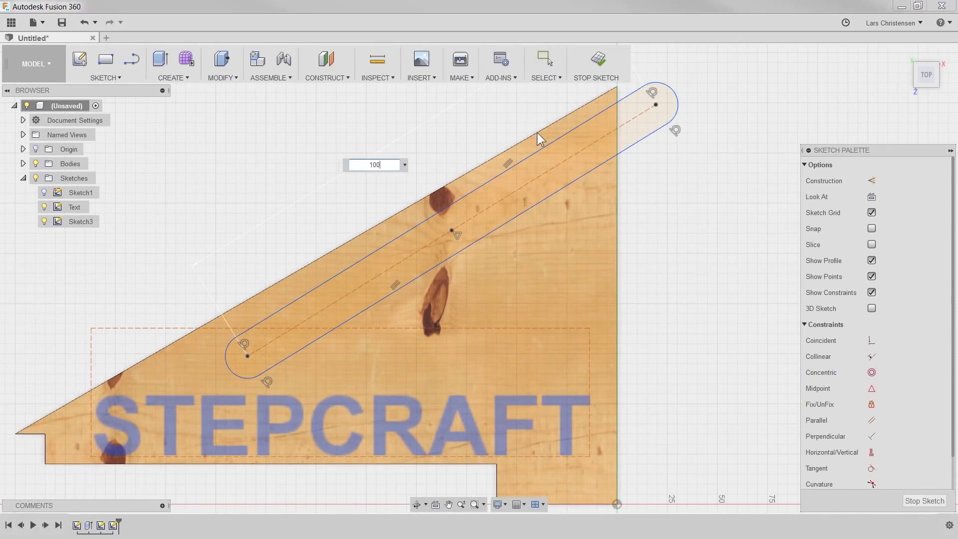
pyautogui.press('Return')
pyautogui.click(349, 309)
pyautogui.click(335, 348)
pyautogui.write('12')
pyautogui.press('Return')
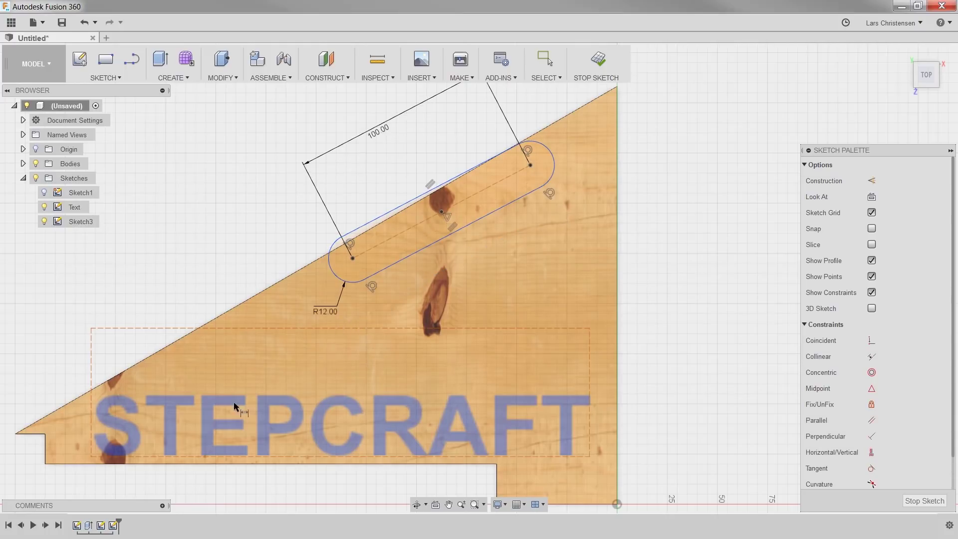
pyautogui.scroll(2, 393, 247)
pyautogui.press('Escape')
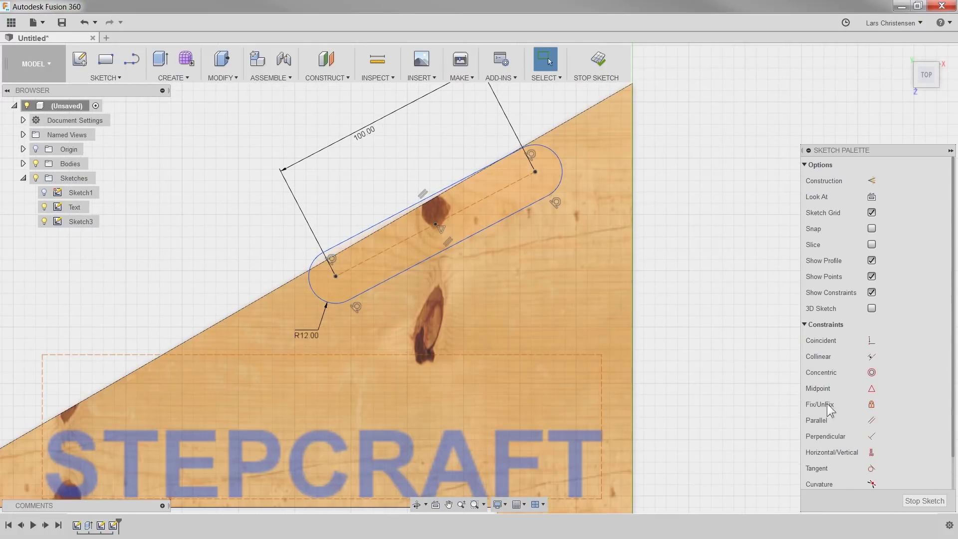
pyautogui.scroll(-1, 834, 403)
# Make the slot parallel to the sloped edge, 25 mm from it and 80 mm horizontally from the corner.
pyautogui.click(872, 384)
pyautogui.click(415, 244)
pyautogui.click(250, 304)
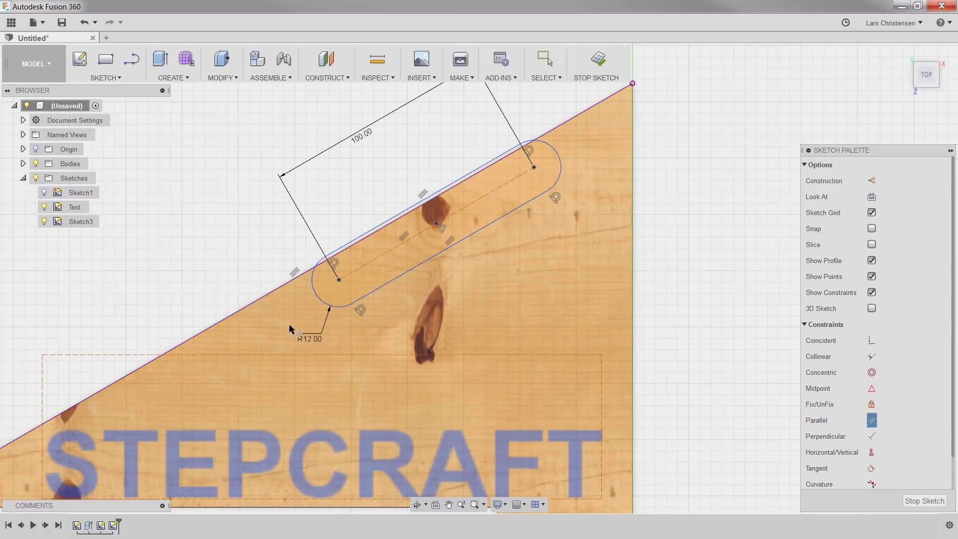
pyautogui.click(374, 244)
pyautogui.click(240, 227)
pyautogui.write('25')
pyautogui.press('Return')
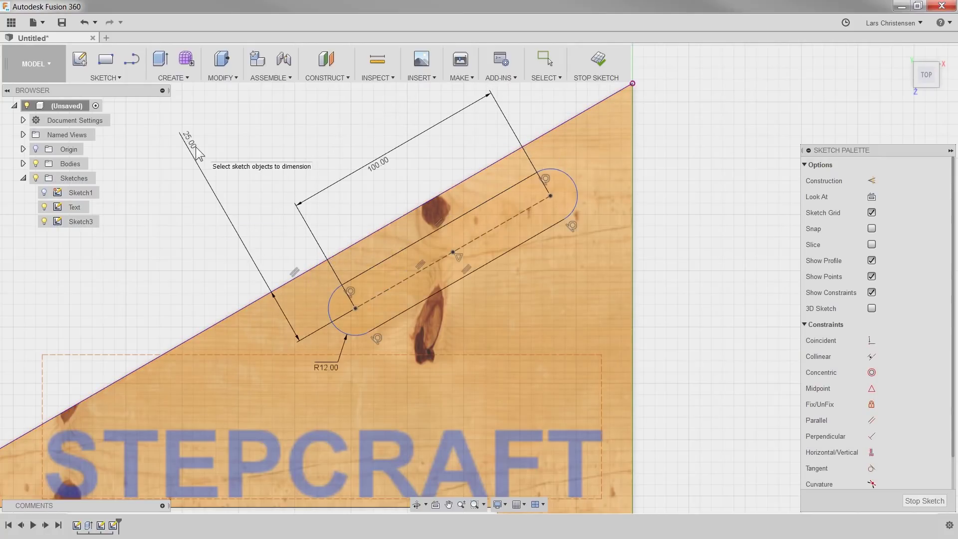
pyautogui.click(551, 99)
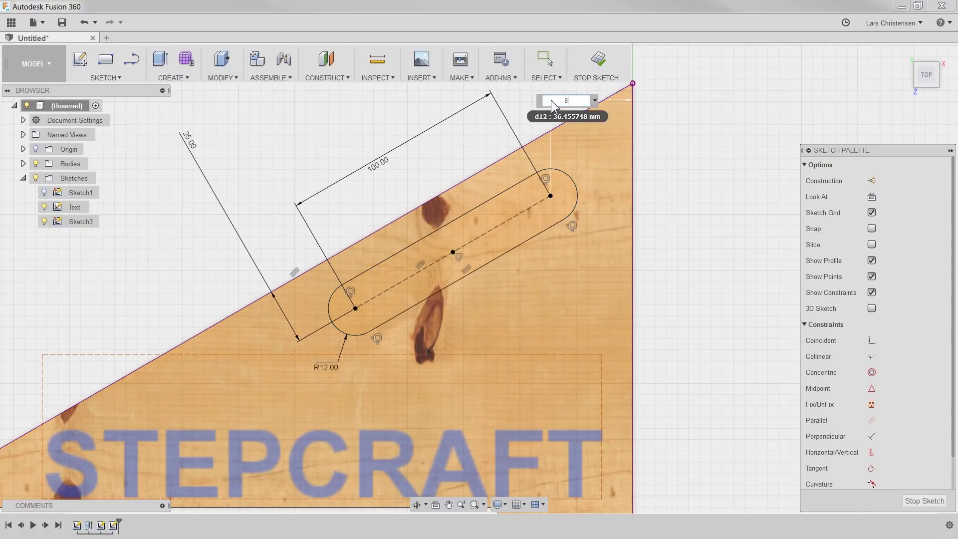
pyautogui.write('80')
pyautogui.press('Return')
pyautogui.scroll(-2, 216, 221)
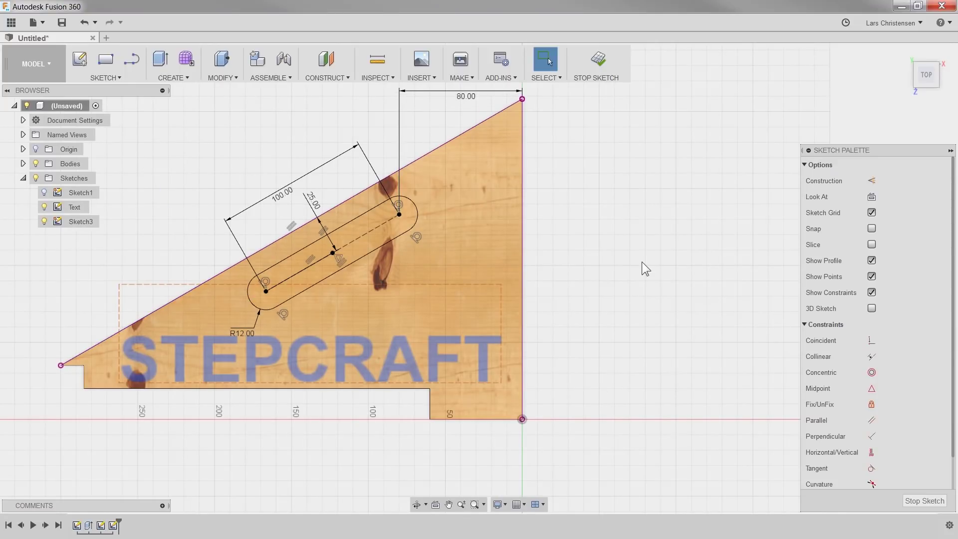
pyautogui.click(106, 77)
# Draw a three-point arc slot near the board's right edge.
pyautogui.moveTo(107, 181)
pyautogui.click(210, 223)
pyautogui.click(440, 173)
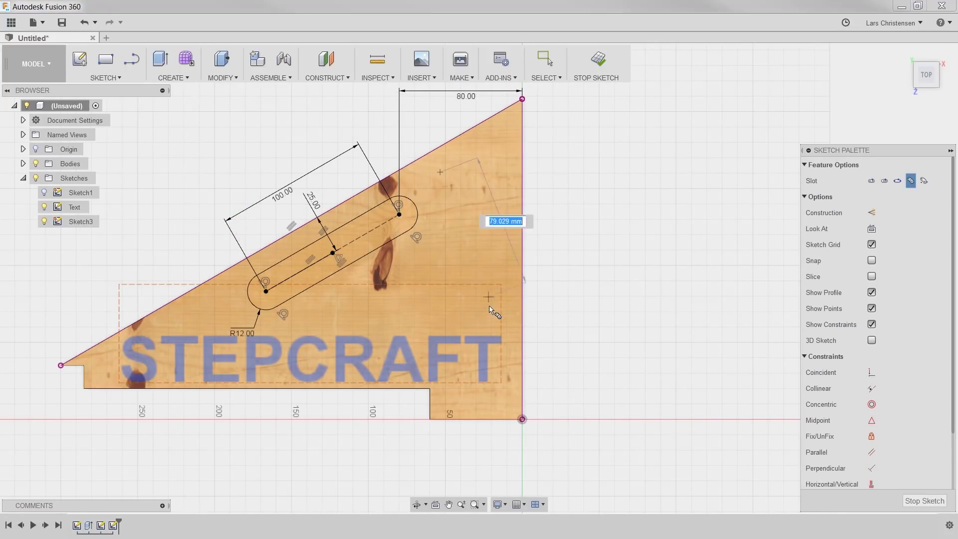
pyautogui.click(489, 321)
pyautogui.click(488, 274)
pyautogui.click(507, 272)
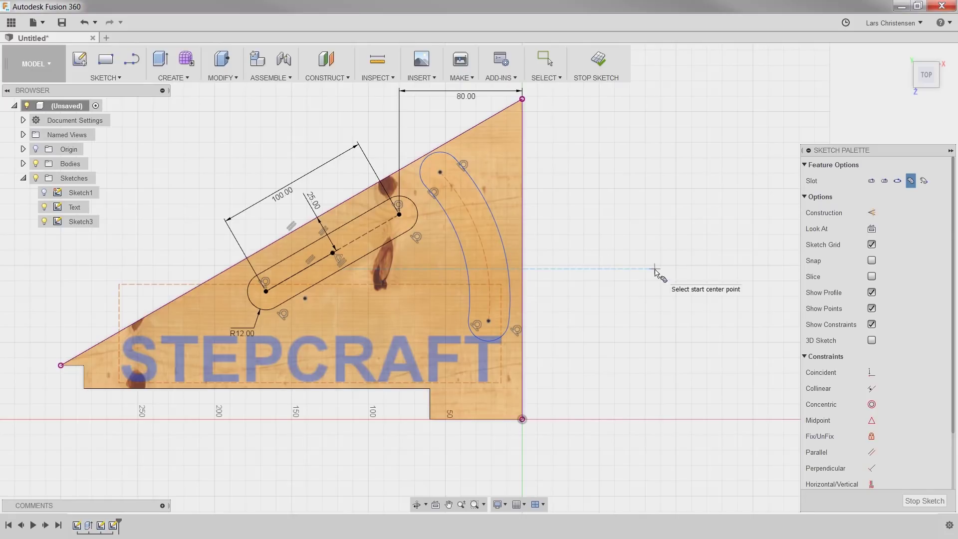
pyautogui.press('Escape')
# Dimension the curved slot's arc to R120 and its tangent-to-tangent span to 115 mm.
pyautogui.press('d')
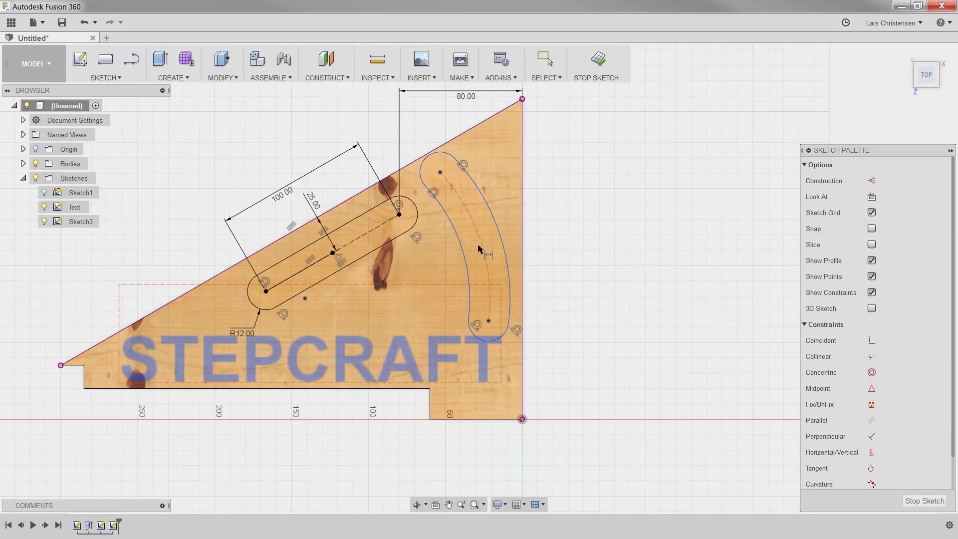
pyautogui.click(479, 229)
pyautogui.click(574, 200)
pyautogui.press('Return')
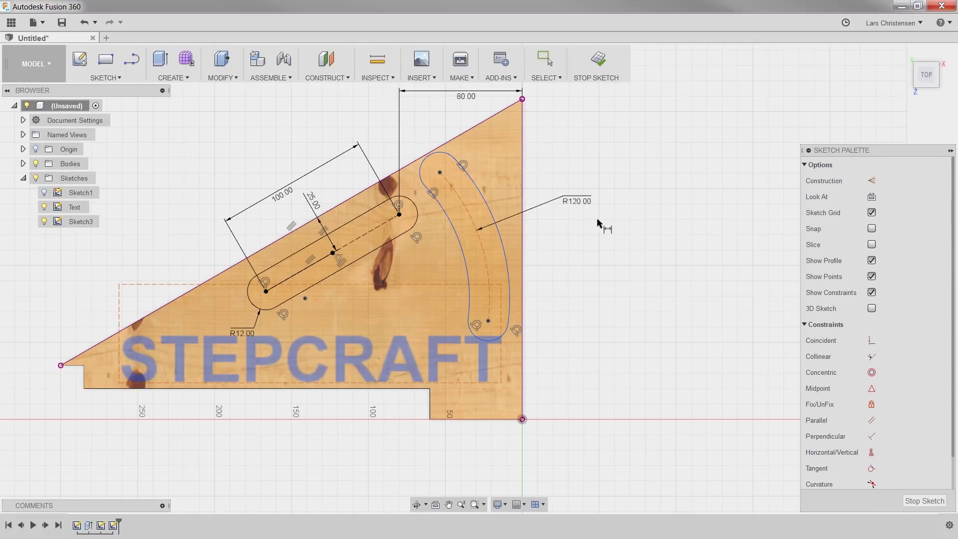
pyautogui.rightClick(564, 277)
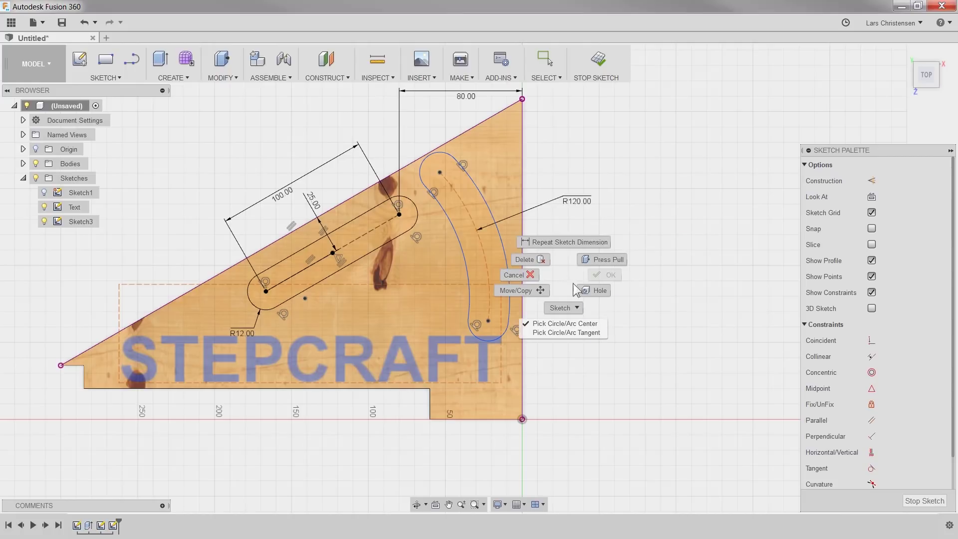
pyautogui.click(574, 334)
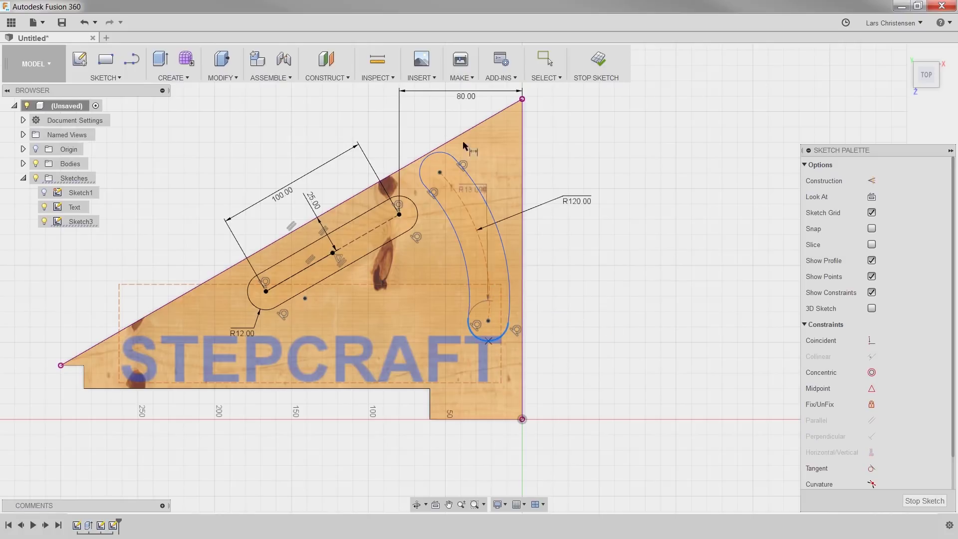
pyautogui.click(577, 181)
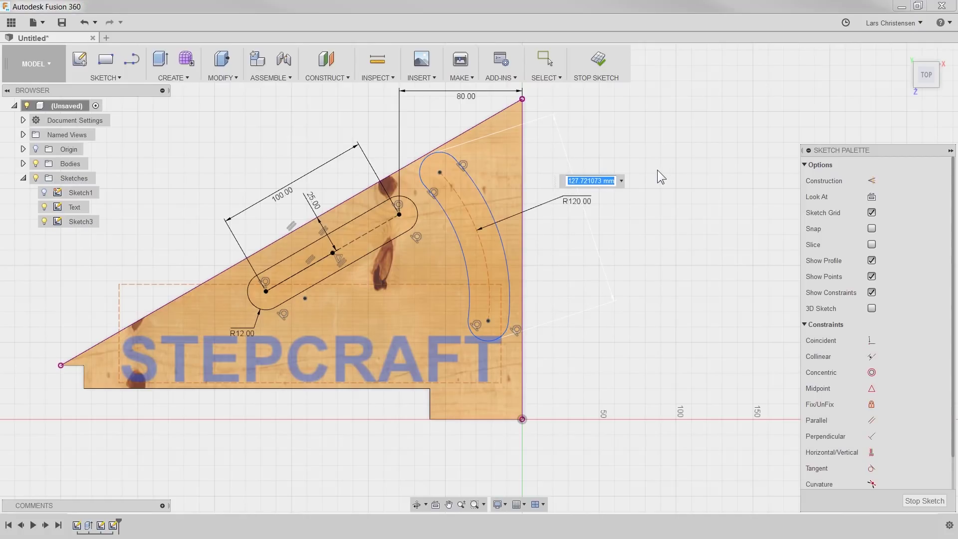
pyautogui.write('115')
pyautogui.press('Return')
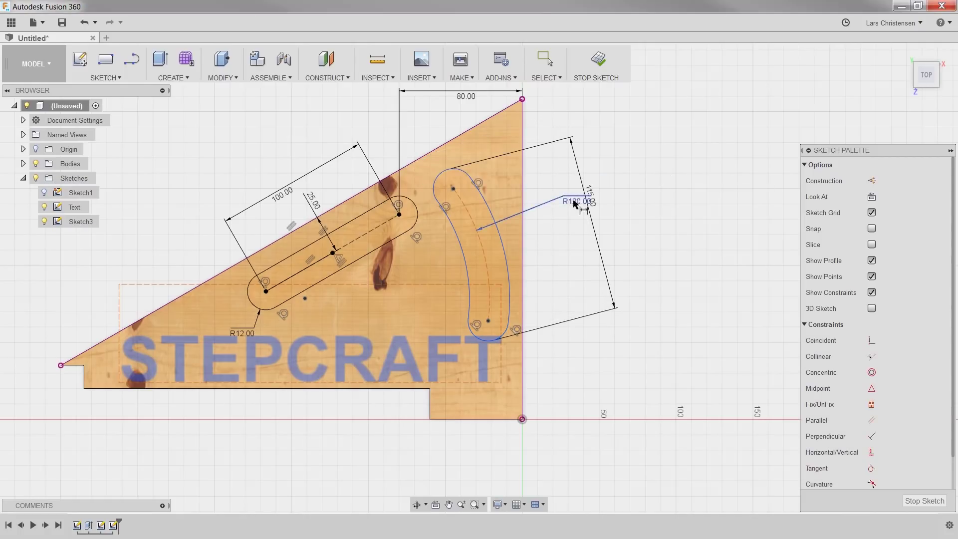
# Place the curved slot 48 mm from the right edge with its arc centre 160 mm above the bottom.
pyautogui.click(522, 200)
pyautogui.click(593, 126)
pyautogui.write('48')
pyautogui.press('Return')
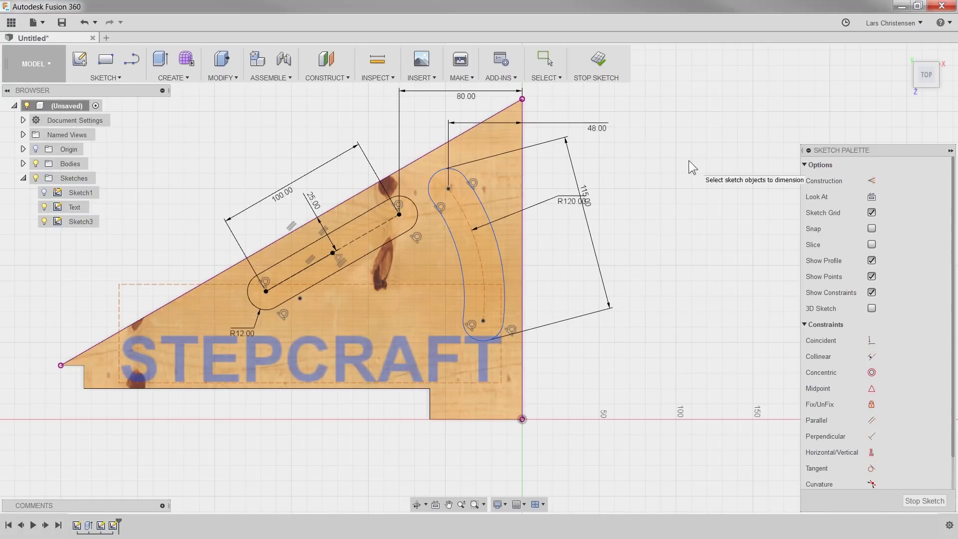
pyautogui.click(499, 419)
pyautogui.click(448, 188)
pyautogui.click(629, 275)
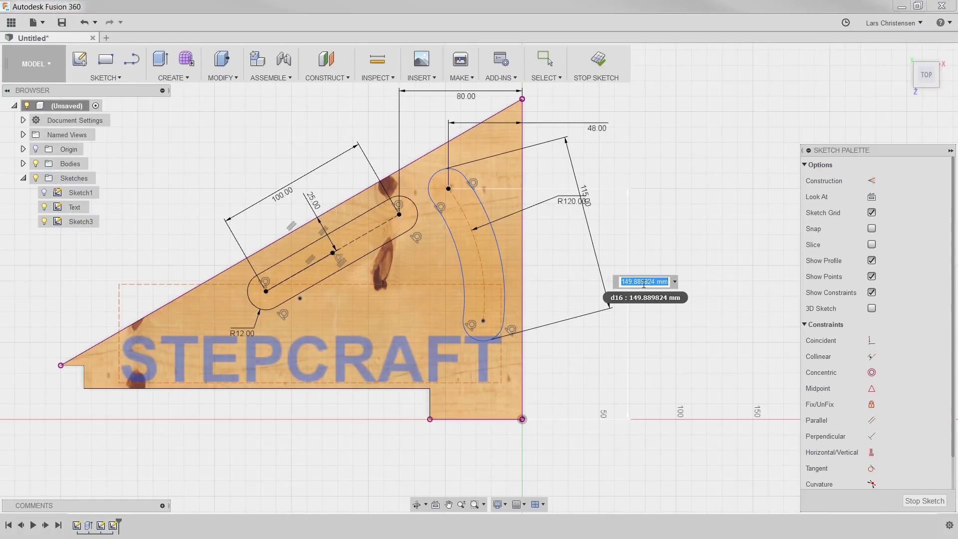
pyautogui.write('160')
pyautogui.press('Return')
# Finish the sketch and cut the curved and straight slot profiles through the body with Extent All.
pyautogui.click(483, 305)
pyautogui.click(529, 470)
pyautogui.press('Escape')
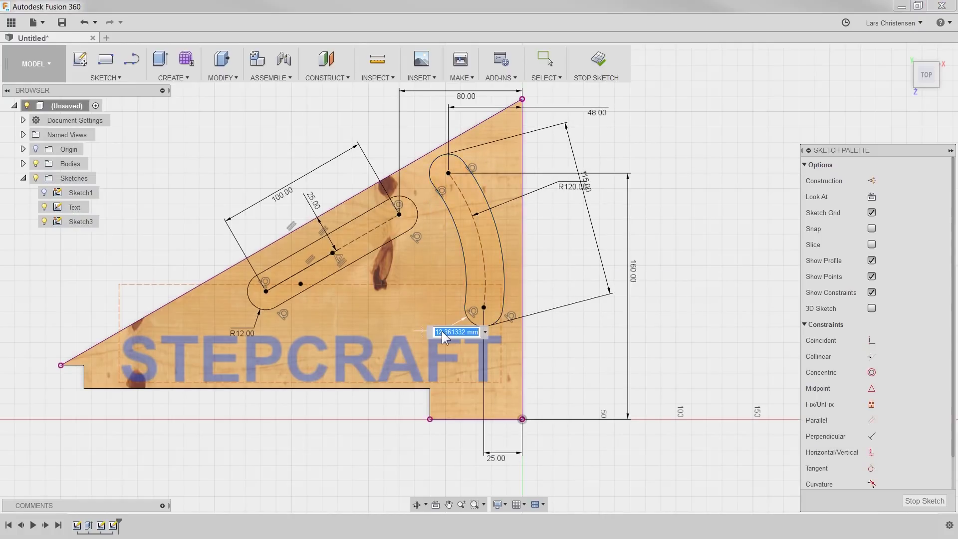
pyautogui.press('q')
pyautogui.keyDown('shift'); pyautogui.moveTo(774, 333); pyautogui.dragTo(716, 332, button='middle'); pyautogui.keyUp('shift')
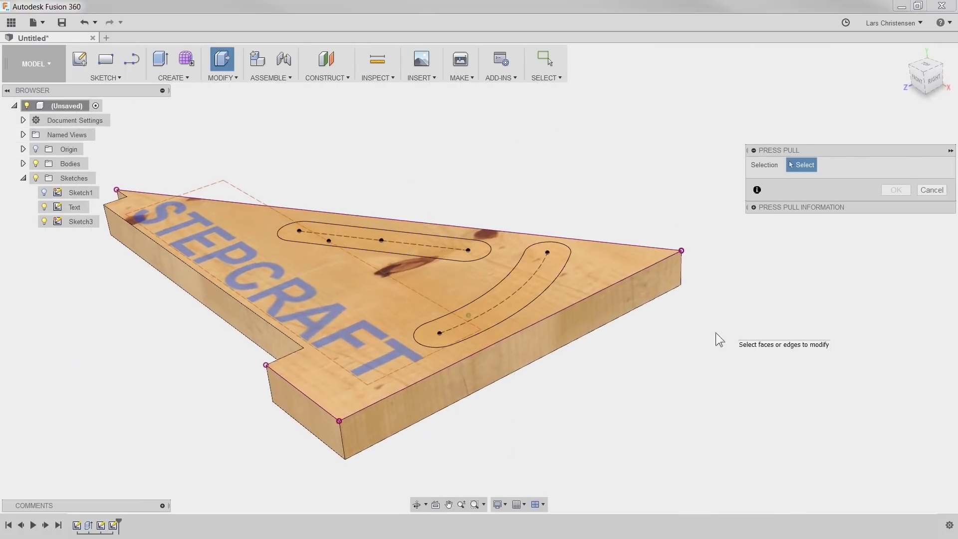
pyautogui.click(528, 306)
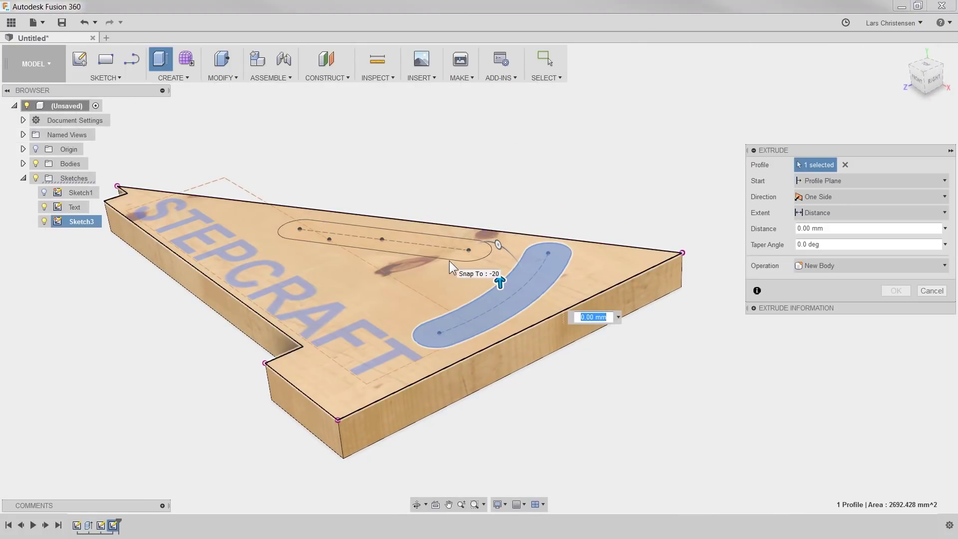
pyautogui.click(449, 259)
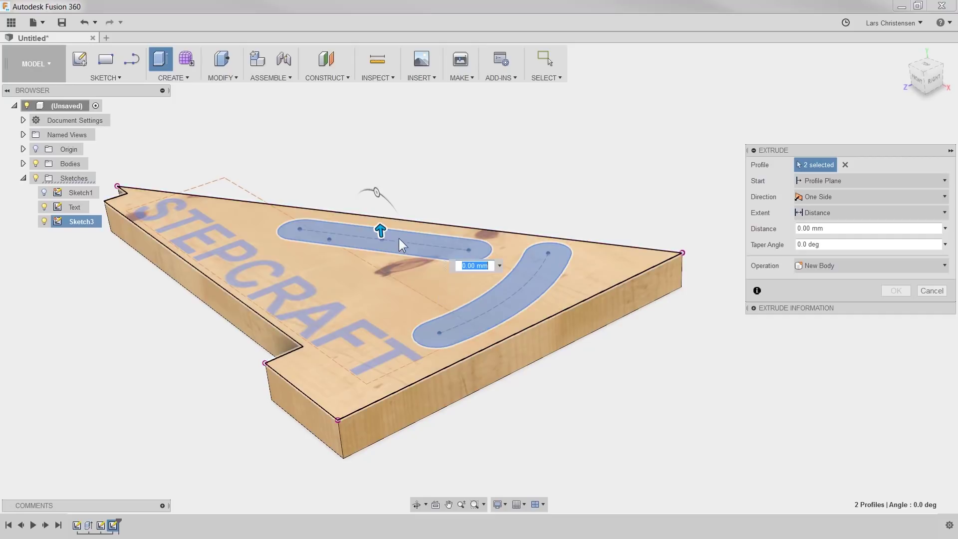
pyautogui.moveTo(384, 228); pyautogui.dragTo(388, 290)
pyautogui.click(873, 216)
pyautogui.click(812, 257)
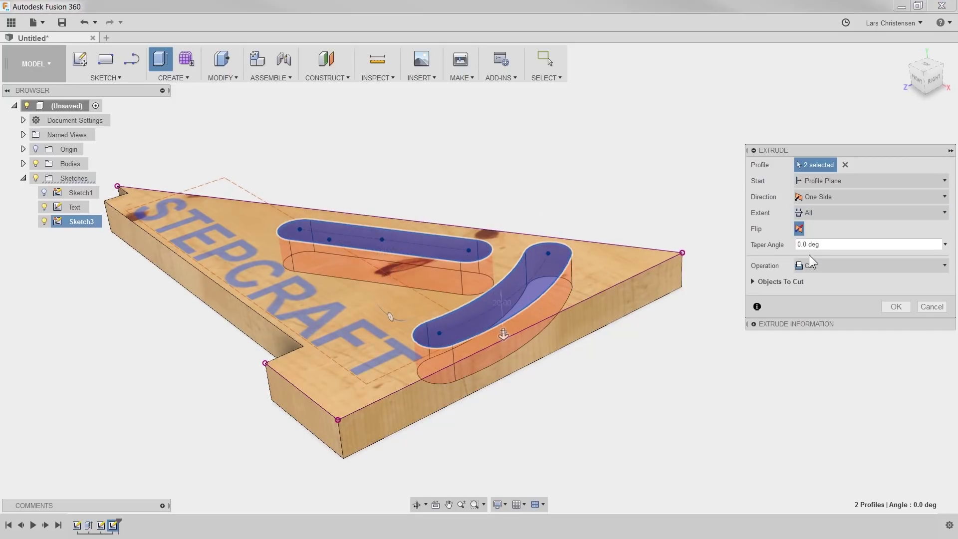
pyautogui.click(897, 307)
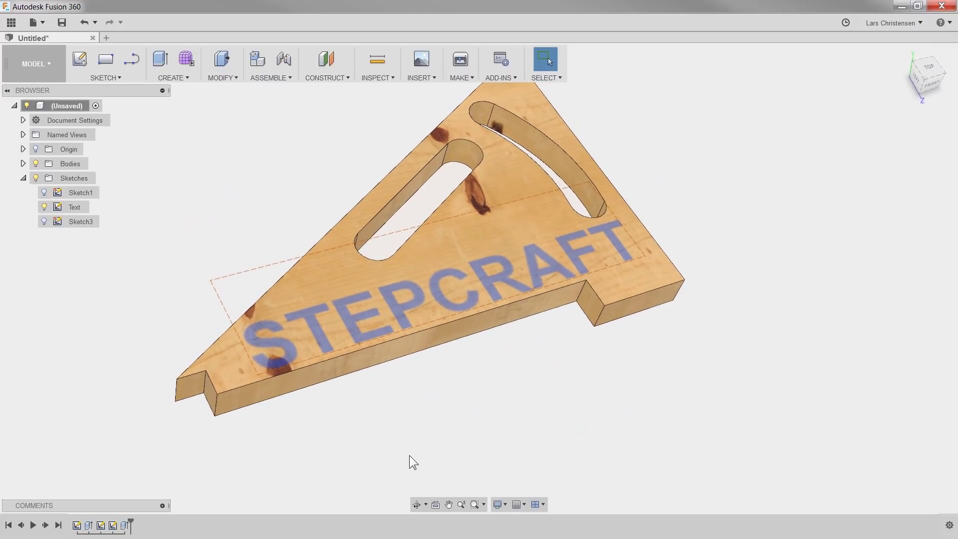
# Fillet the three sharp inside notch corners at both ends of the push stick.
pyautogui.press('f')
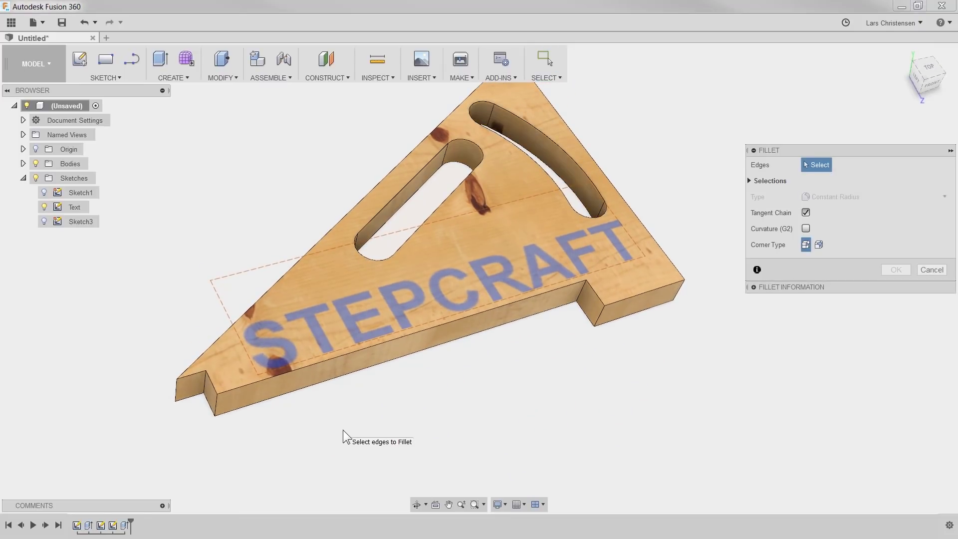
pyautogui.click(175, 390)
pyautogui.click(205, 392)
pyautogui.click(589, 287)
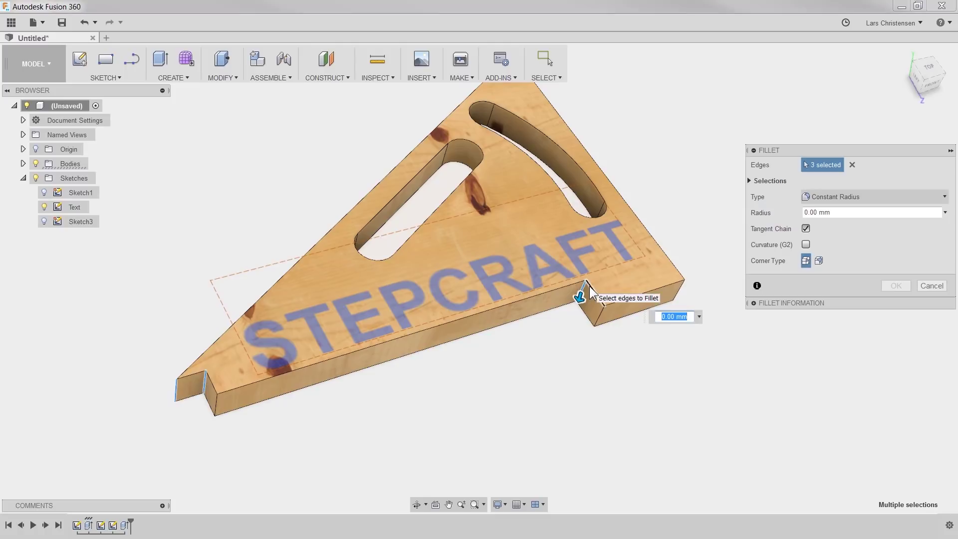
pyautogui.press('Return')
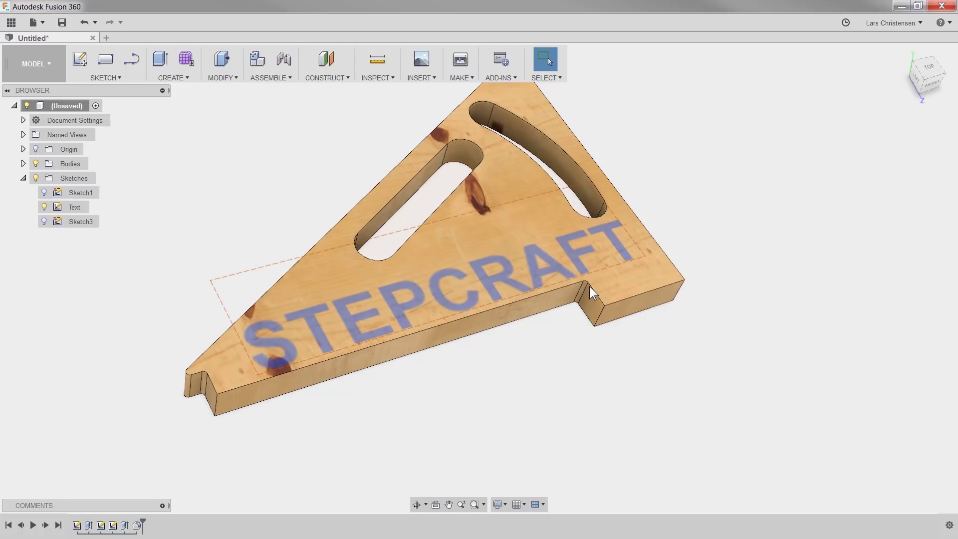
pyautogui.keyDown('shift'); pyautogui.moveTo(589, 286); pyautogui.dragTo(498, 408, button='middle'); pyautogui.keyUp('shift')
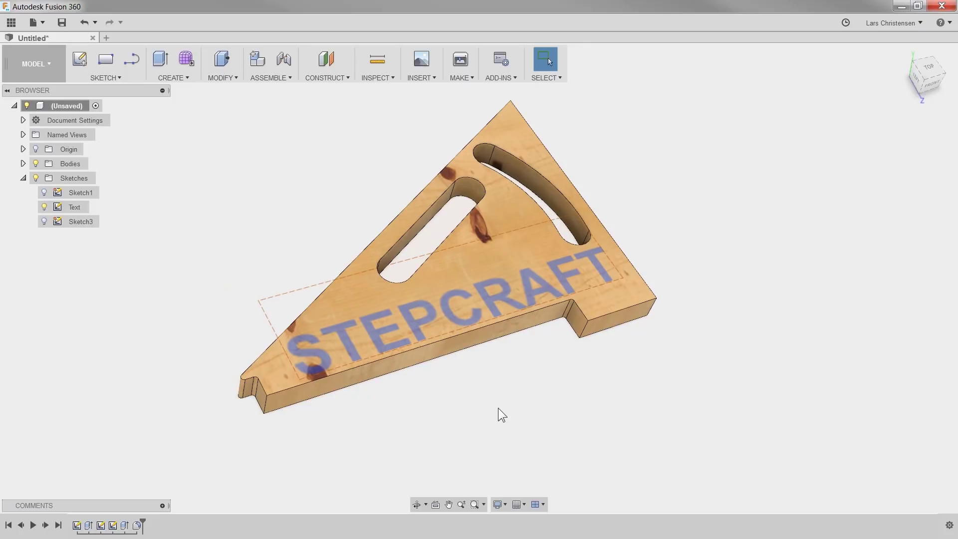
pyautogui.click(23, 164)
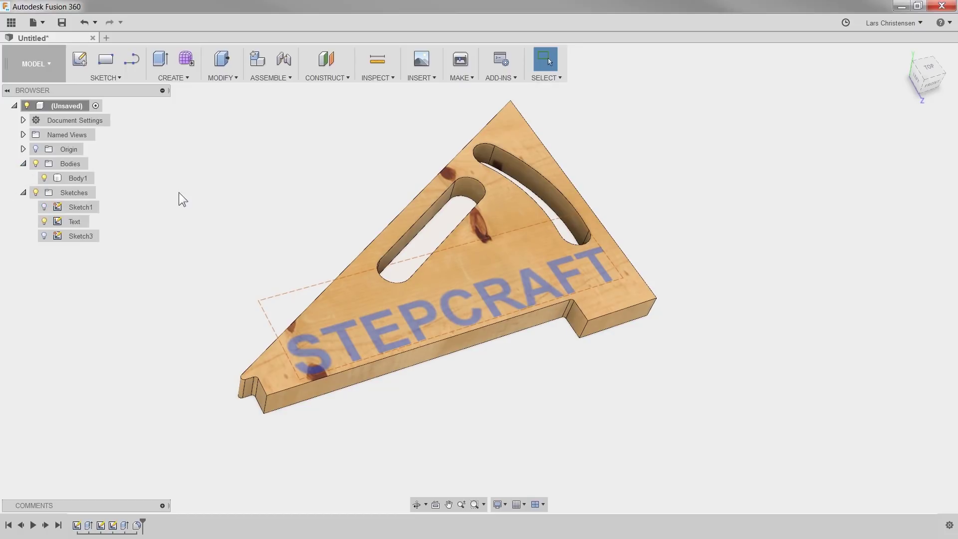
# Copy the push-stick body, rotated 180° about Z and shifted Y -120 mm to nest diagonally.
pyautogui.rightClick(606, 295)
pyautogui.click(611, 348)
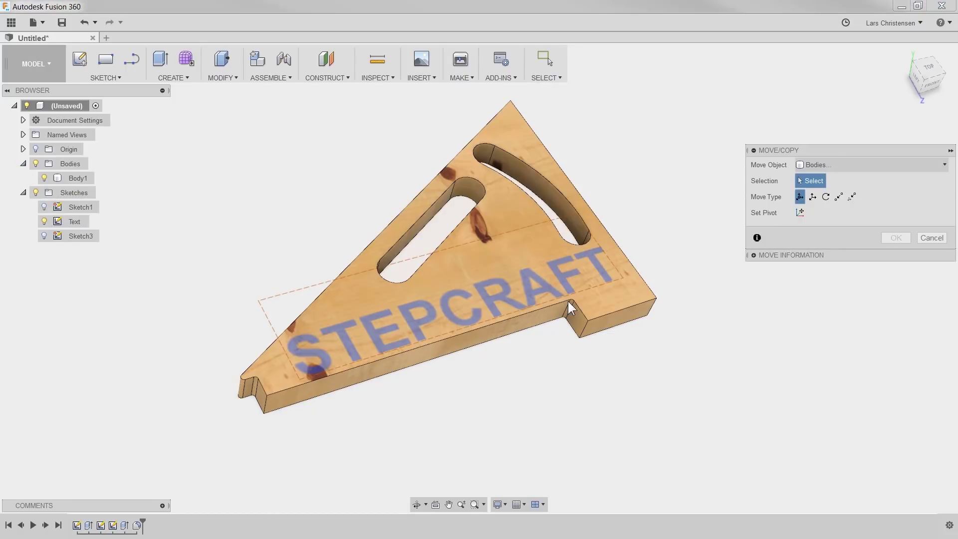
pyautogui.click(649, 306)
pyautogui.click(928, 67)
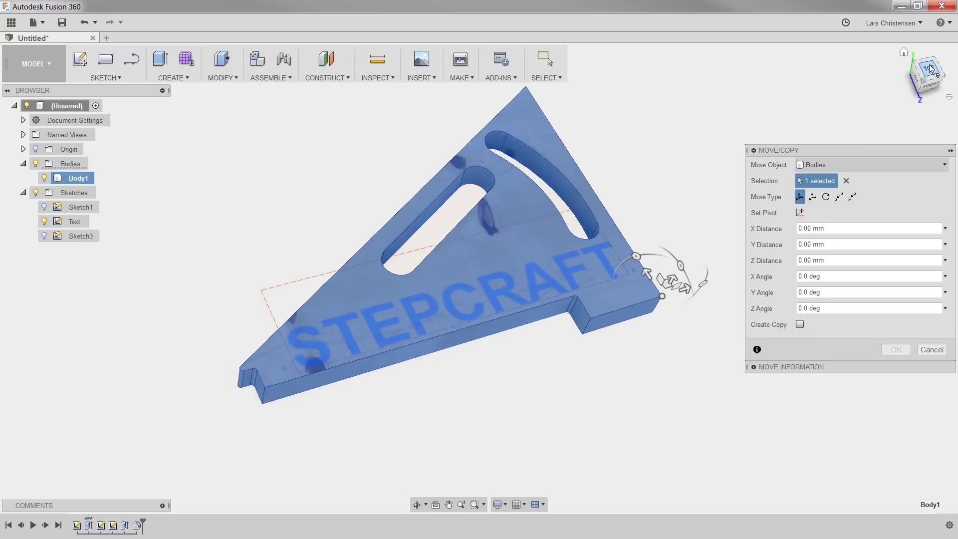
pyautogui.moveTo(508, 359); pyautogui.dragTo(534, 255)
pyautogui.moveTo(480, 212); pyautogui.dragTo(126, 103)
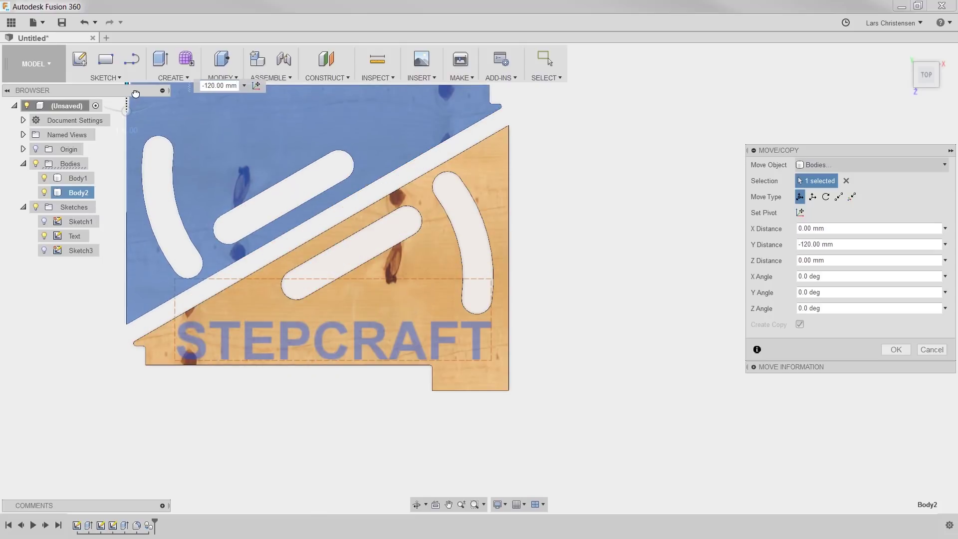
pyautogui.scroll(-2, 509, 402)
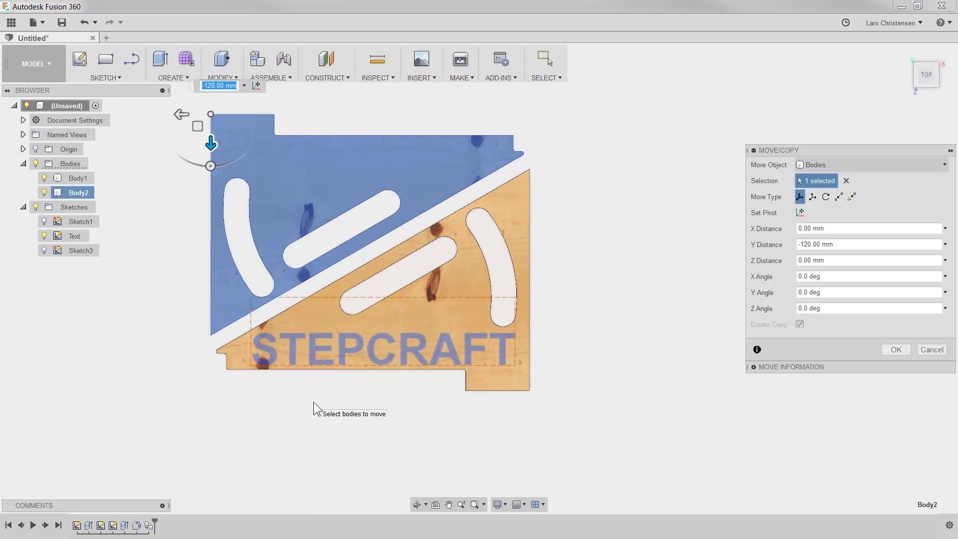
pyautogui.click(894, 350)
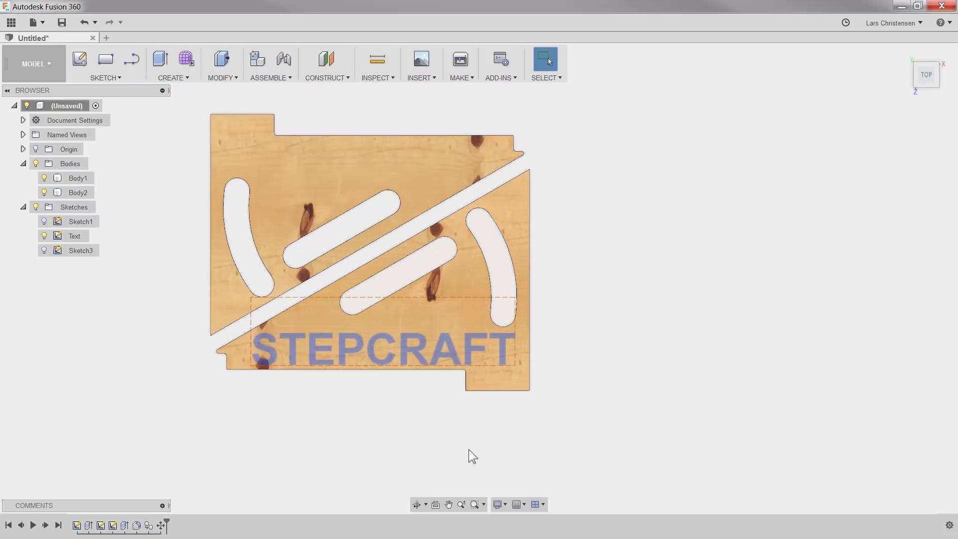
pyautogui.click(80, 59)
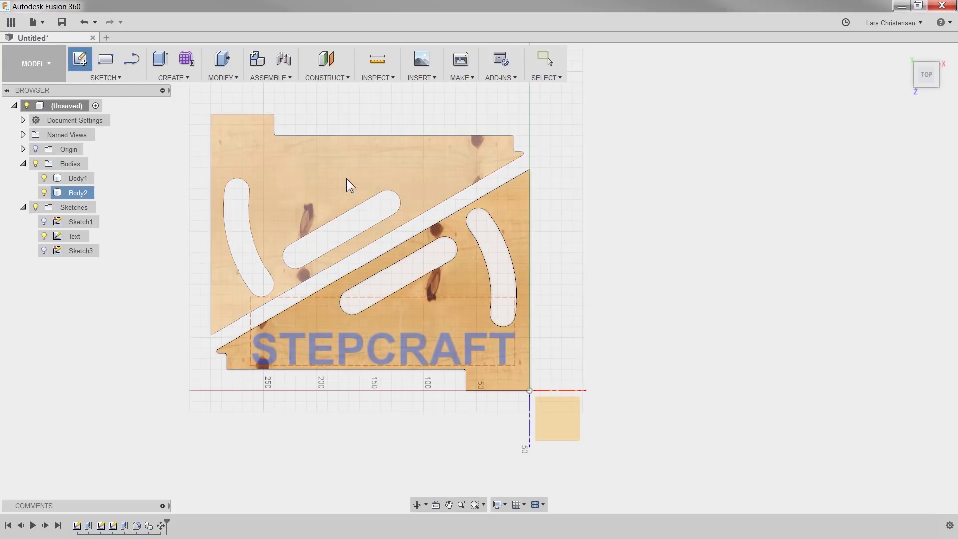
# Start a sketch on the second push stick's face and pick the Text tool.
pyautogui.click(530, 439)
pyautogui.click(937, 56)
pyautogui.click(937, 56)
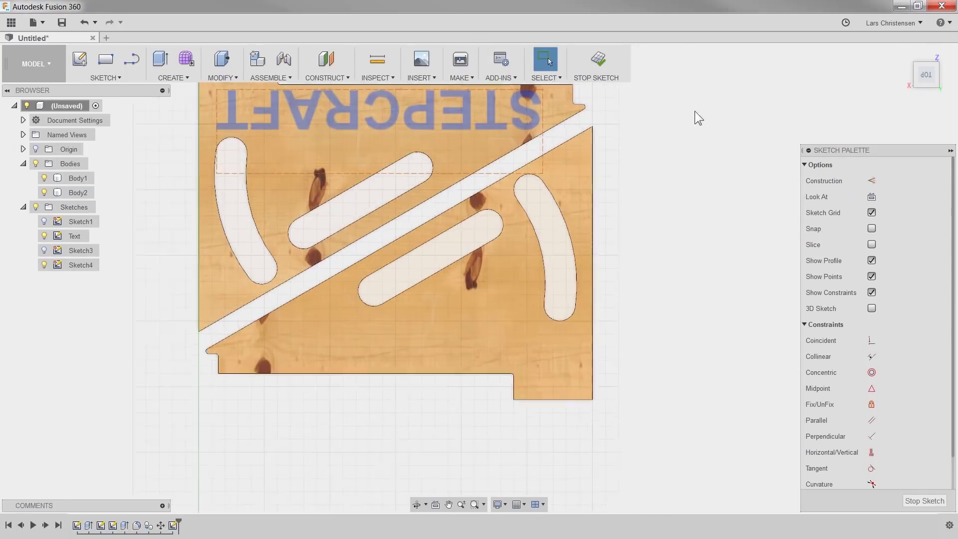
pyautogui.scroll(3, 695, 111)
pyautogui.click(88, 80)
pyautogui.click(84, 235)
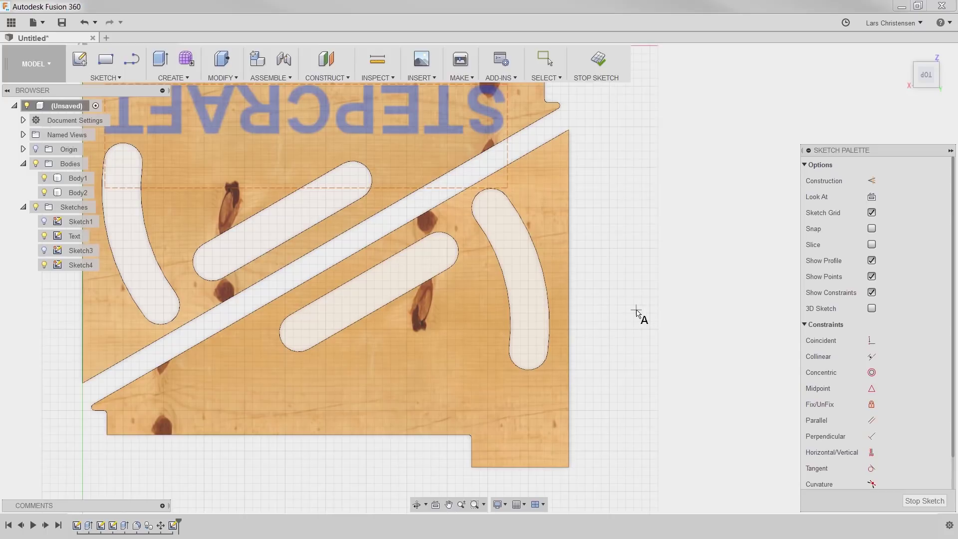
# Place bold 'AUTODESK' text, 45 mm high in Artifakt Element, near the board's lower edge.
pyautogui.click(170, 409)
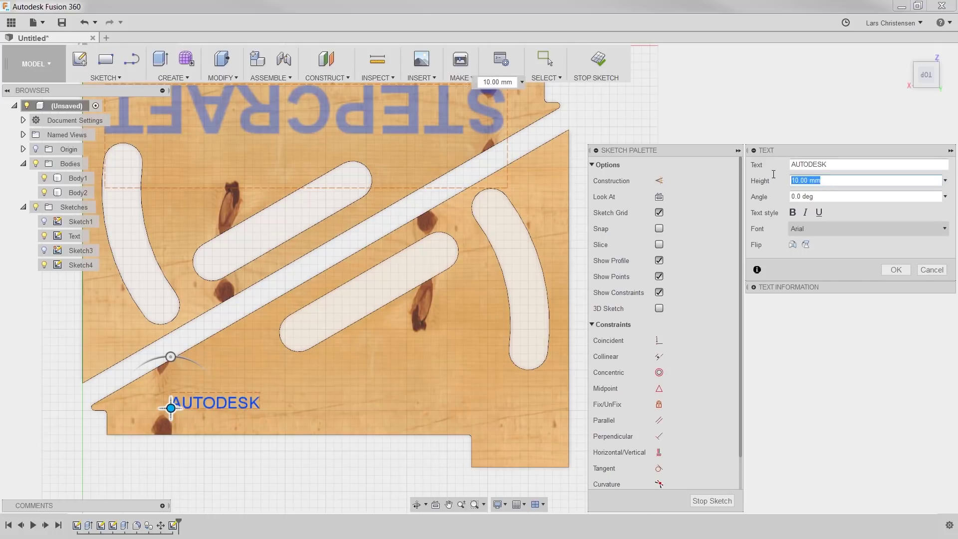
pyautogui.write('45')
pyautogui.click(814, 229)
pyautogui.scroll(-1, 819, 260)
pyautogui.click(828, 272)
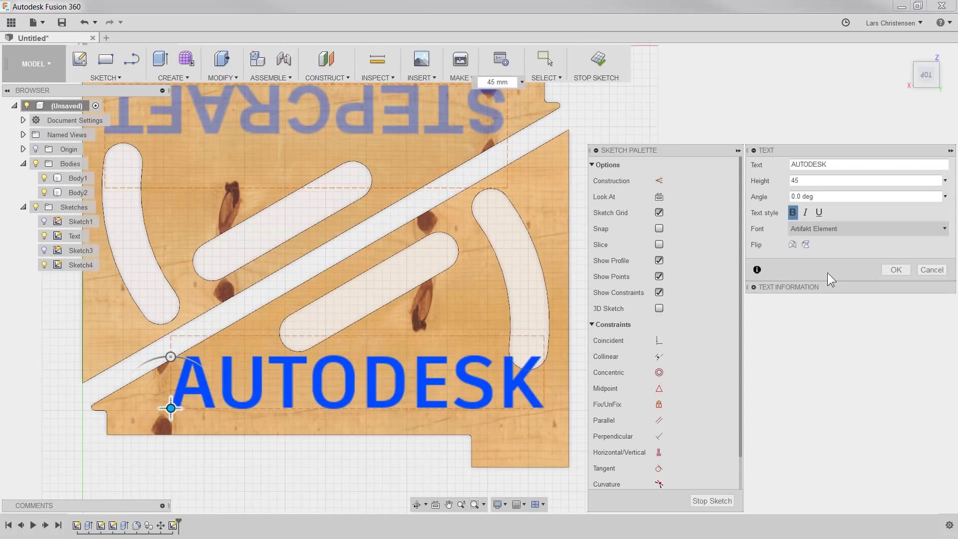
pyautogui.moveTo(171, 408); pyautogui.dragTo(147, 429)
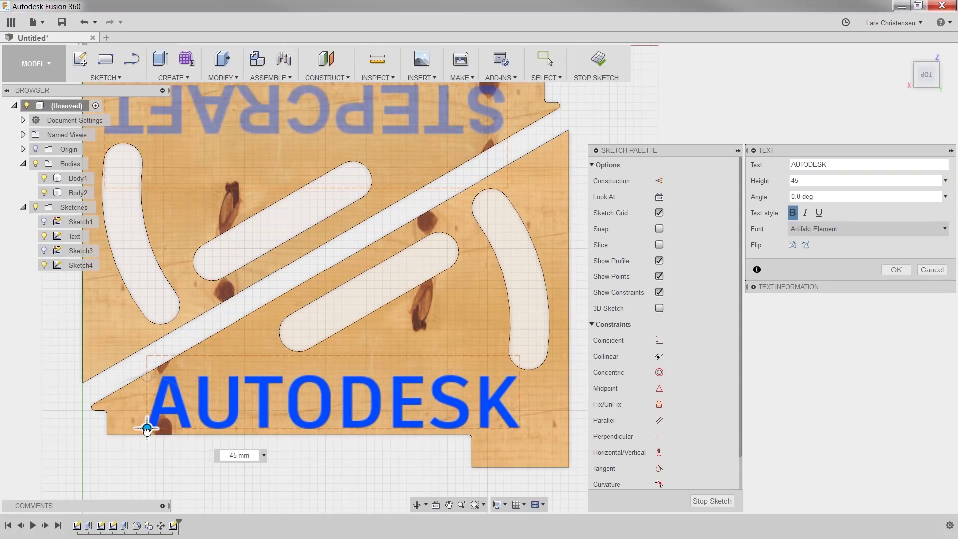
pyautogui.click(897, 269)
pyautogui.scroll(-3, 682, 405)
# Press-pull the STEPCRAFT and AUTODESK text profiles as a cut through the whole board.
pyautogui.press('q')
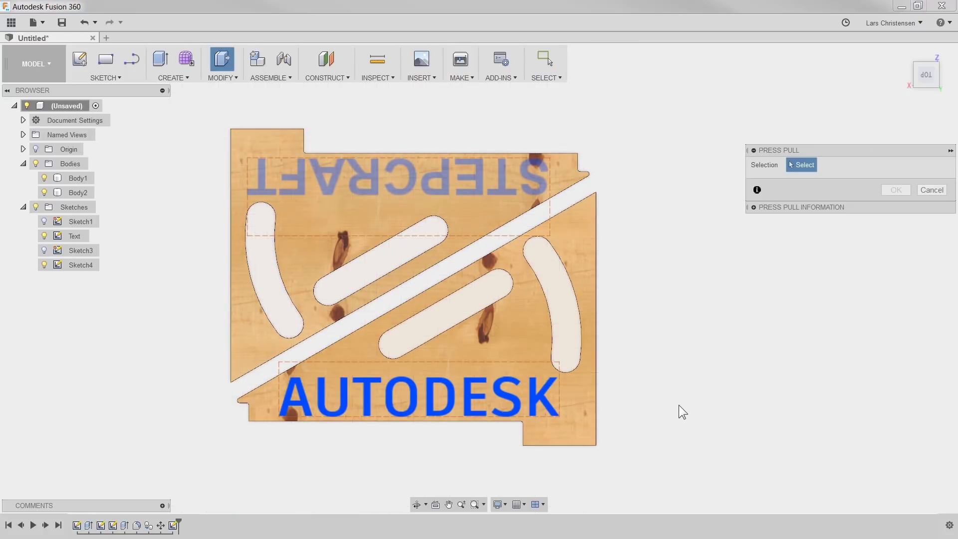
pyautogui.click(546, 402)
pyautogui.click(466, 193)
pyautogui.moveTo(589, 249)
pyautogui.keyDown('shift'); pyautogui.mouseDown(button='middle')
pyautogui.moveTo(636, 271)
pyautogui.moveTo(631, 304)
pyautogui.moveTo(669, 317)
pyautogui.mouseUp(button='middle'); pyautogui.keyUp('shift')
pyautogui.moveTo(669, 317); pyautogui.dragTo(667, 384)
pyautogui.click(869, 212)
pyautogui.click(809, 257)
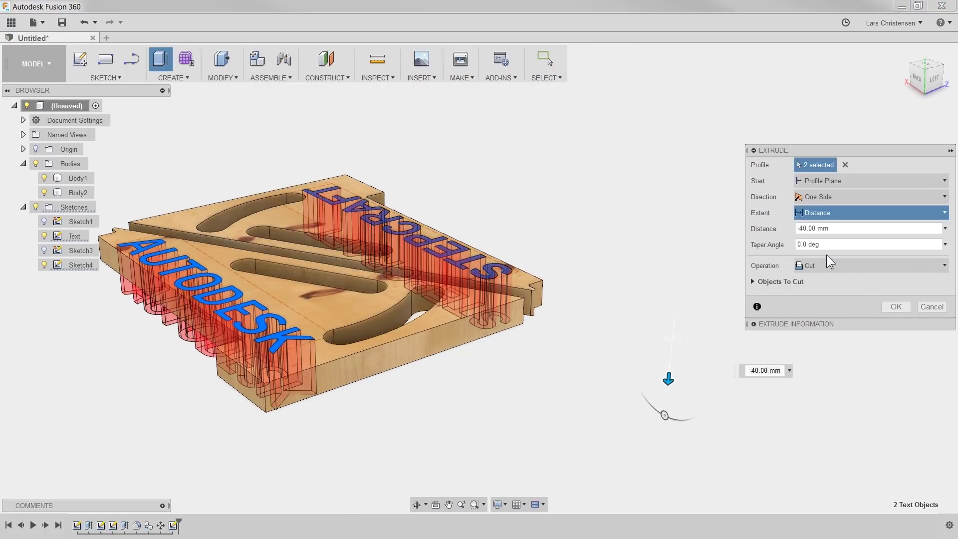
pyautogui.click(896, 307)
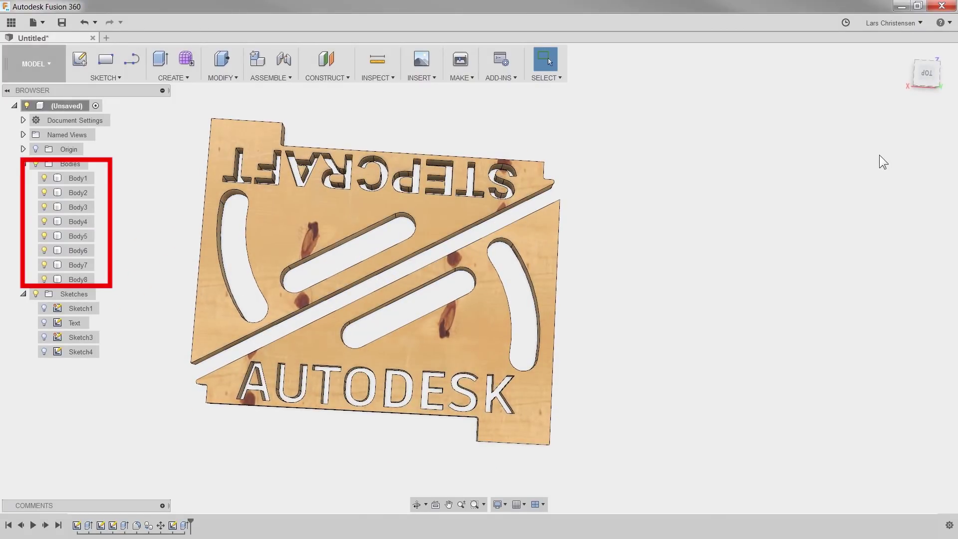
# View the board from the top and inspect the loose letter-centre bodies from Body3 on.
pyautogui.click(921, 70)
pyautogui.scroll(4, 413, 418)
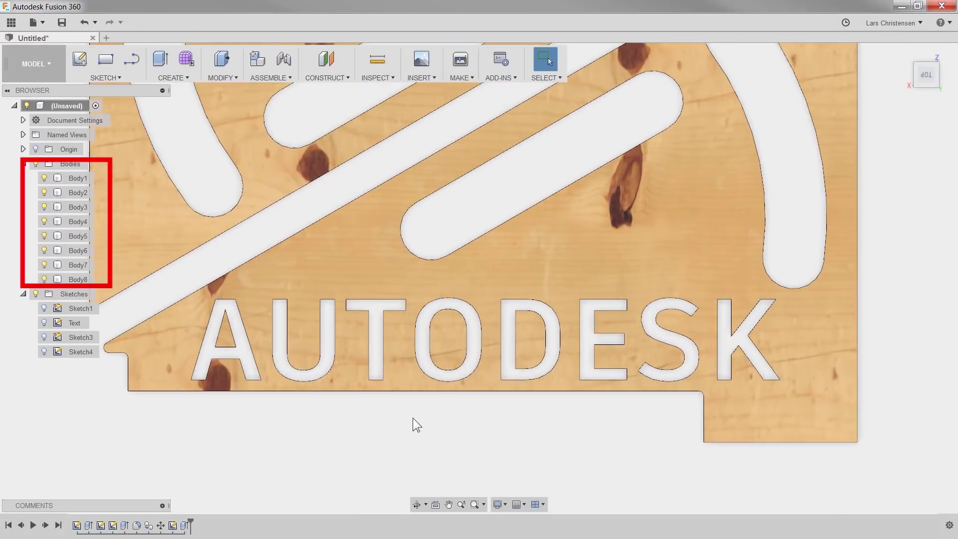
pyautogui.click(78, 208)
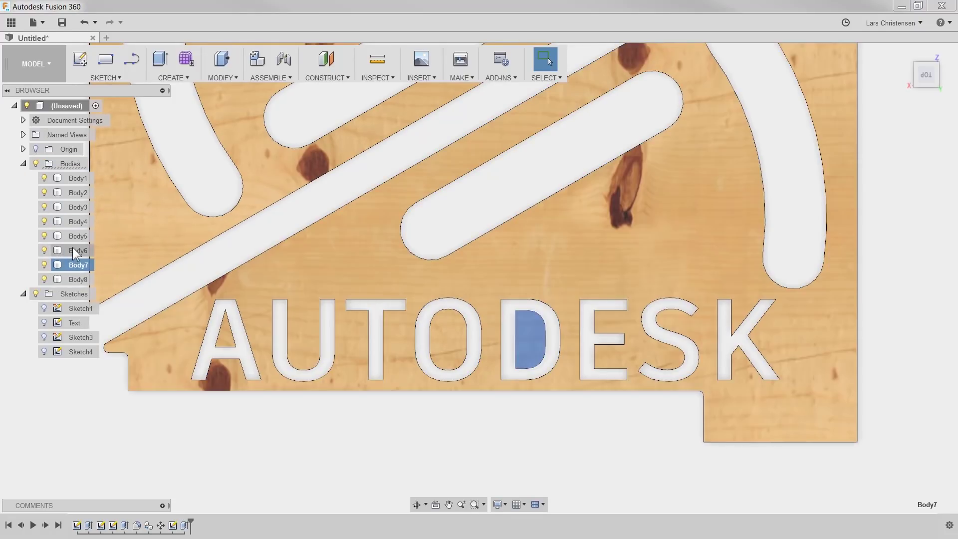
pyautogui.click(73, 236)
pyautogui.scroll(5, 245, 405)
# On a top-face sketch, draw two bridge lines from the A's inner triangle, perpendicular to its edges.
pyautogui.rightClick(163, 334)
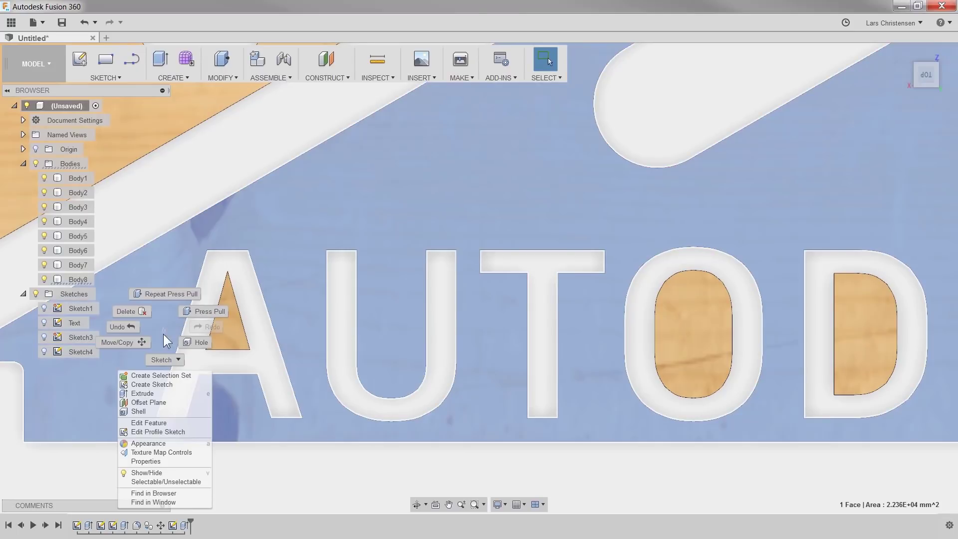
pyautogui.click(150, 387)
pyautogui.scroll(5, 449, 355)
pyautogui.press('l')
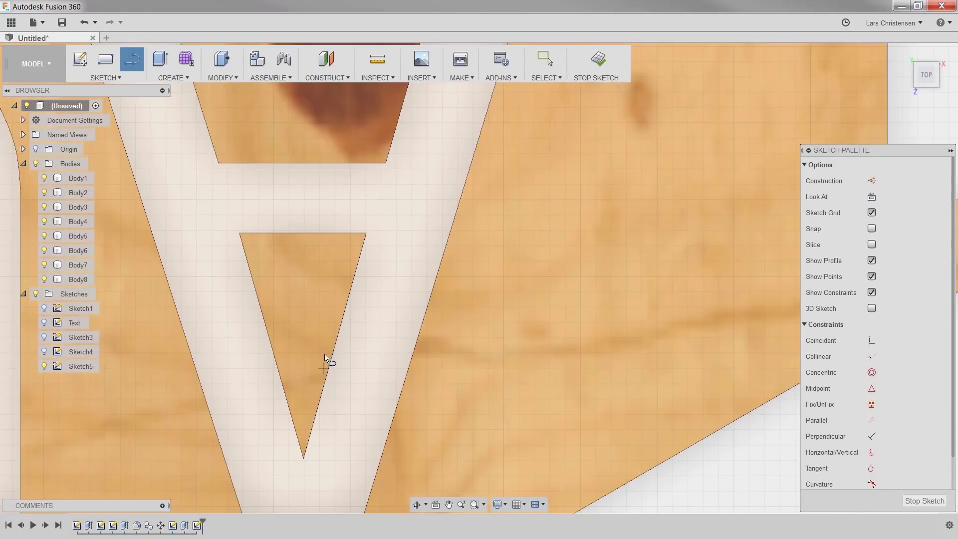
pyautogui.click(335, 345)
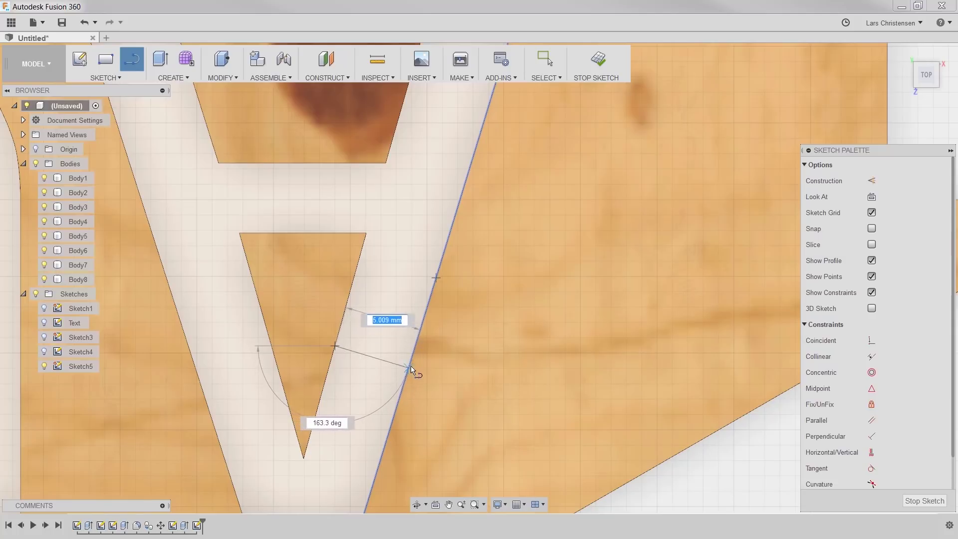
pyautogui.doubleClick(405, 378)
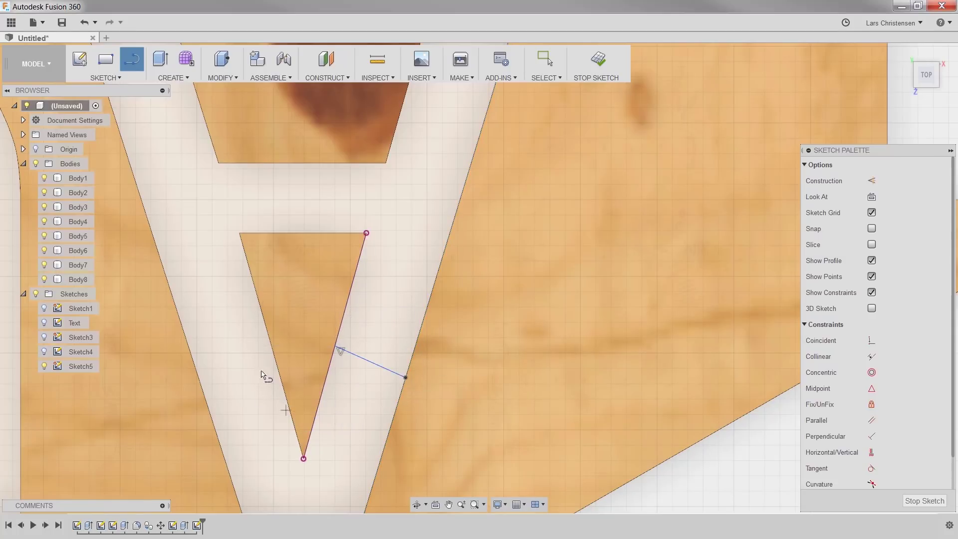
pyautogui.click(273, 344)
pyautogui.doubleClick(196, 370)
pyautogui.scroll(-2, 912, 395)
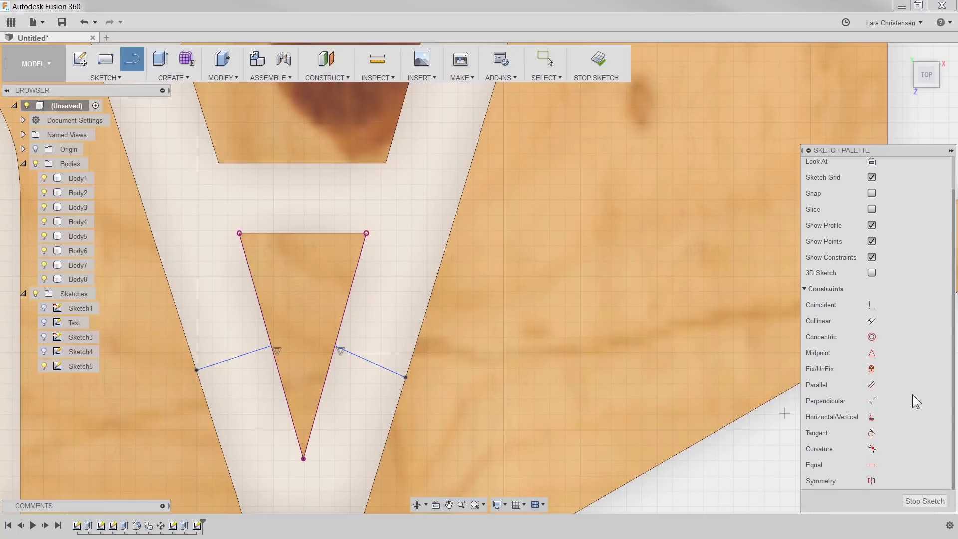
pyautogui.click(872, 401)
pyautogui.click(394, 386)
pyautogui.click(204, 381)
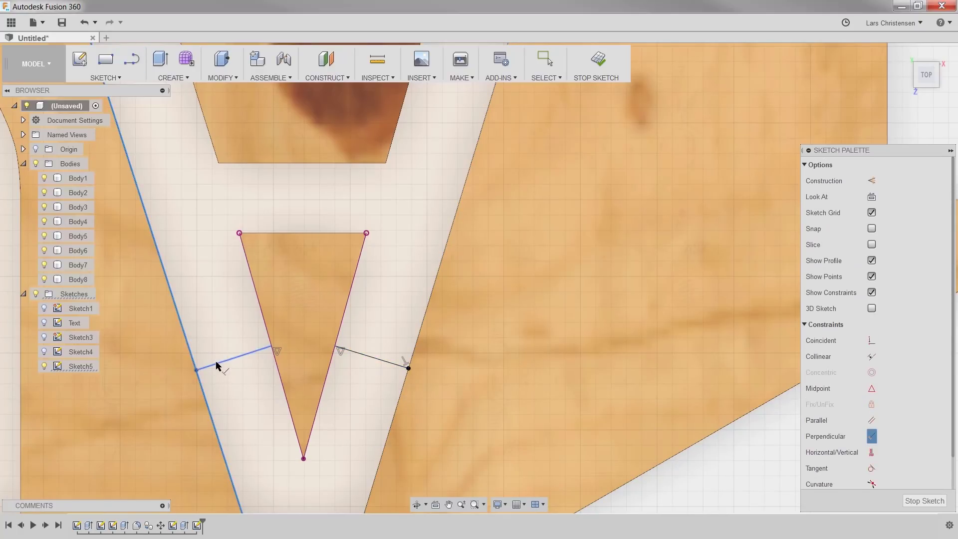
# Draw further bridge lines on the A's left and right sides, making the right ones parallel.
pyautogui.click(214, 422)
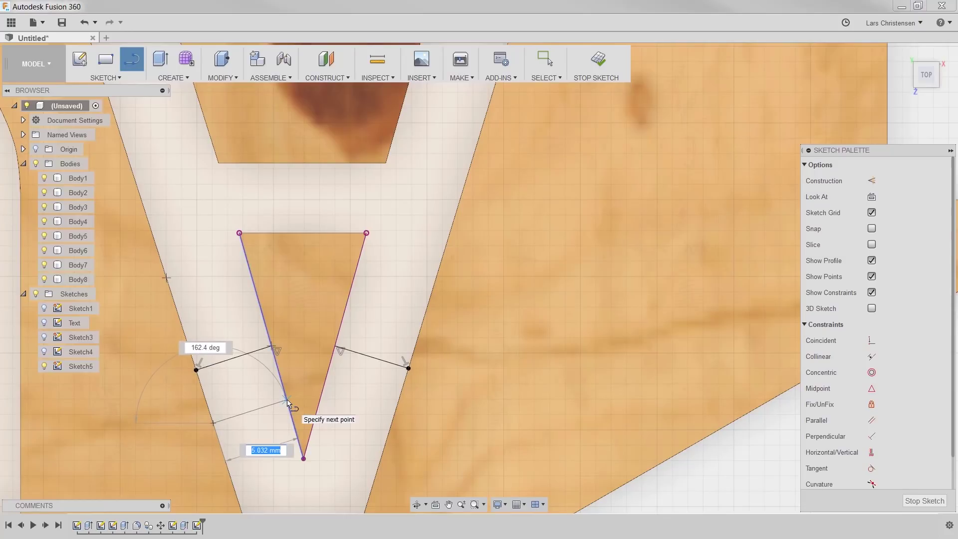
pyautogui.doubleClick(287, 399)
pyautogui.click(260, 308)
pyautogui.doubleClick(182, 328)
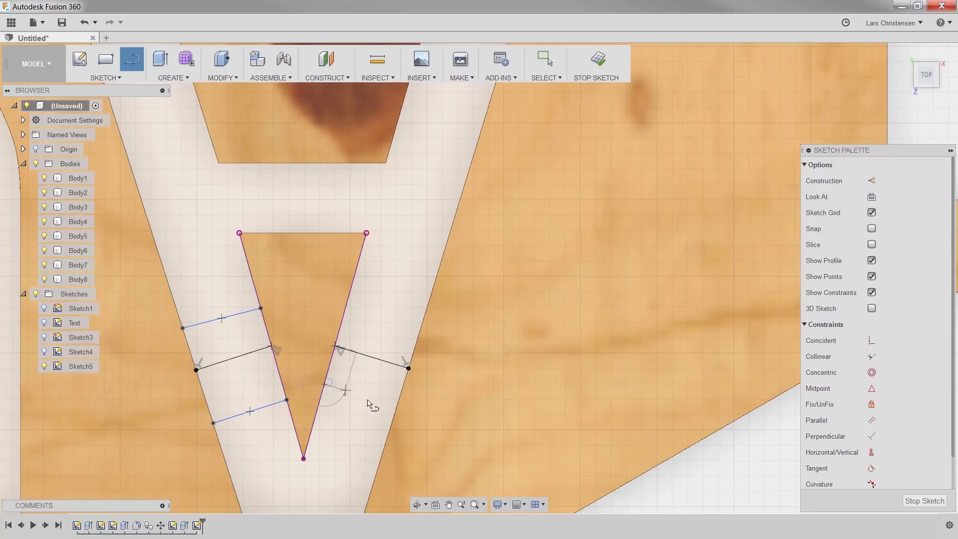
pyautogui.doubleClick(395, 411)
pyautogui.click(344, 312)
pyautogui.doubleClick(418, 338)
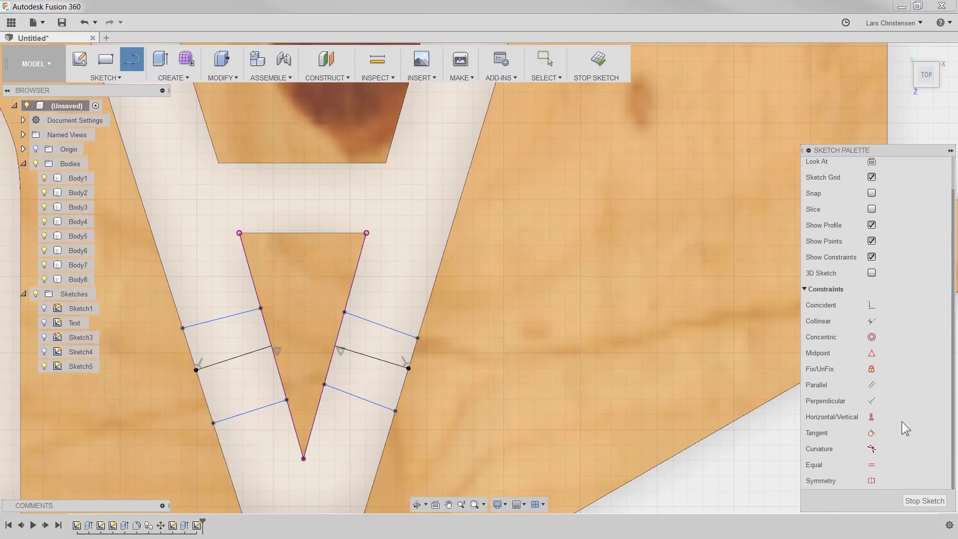
pyautogui.click(873, 385)
pyautogui.click(360, 398)
pyautogui.click(373, 358)
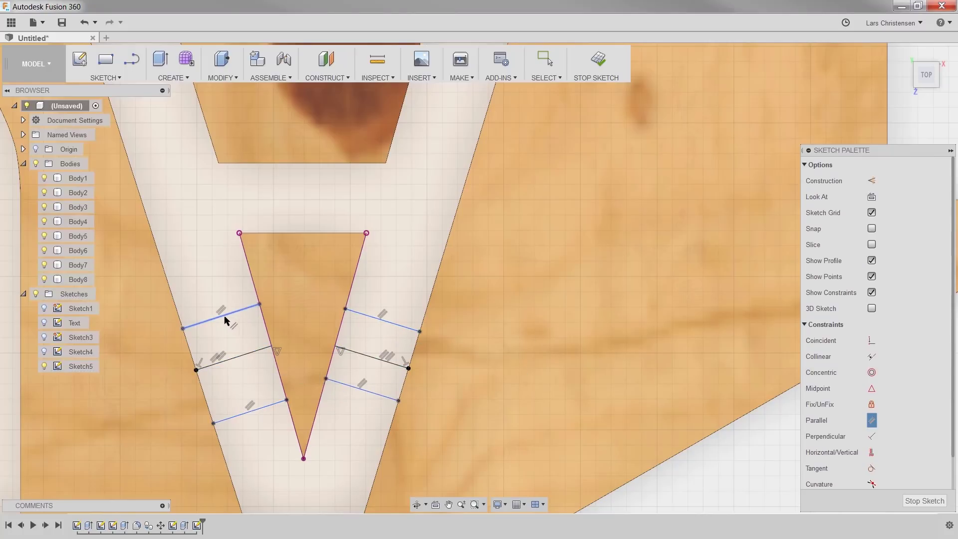
# Dimension the A's bridge line spacings to 10 and 20 on both the right and left.
pyautogui.click(442, 362)
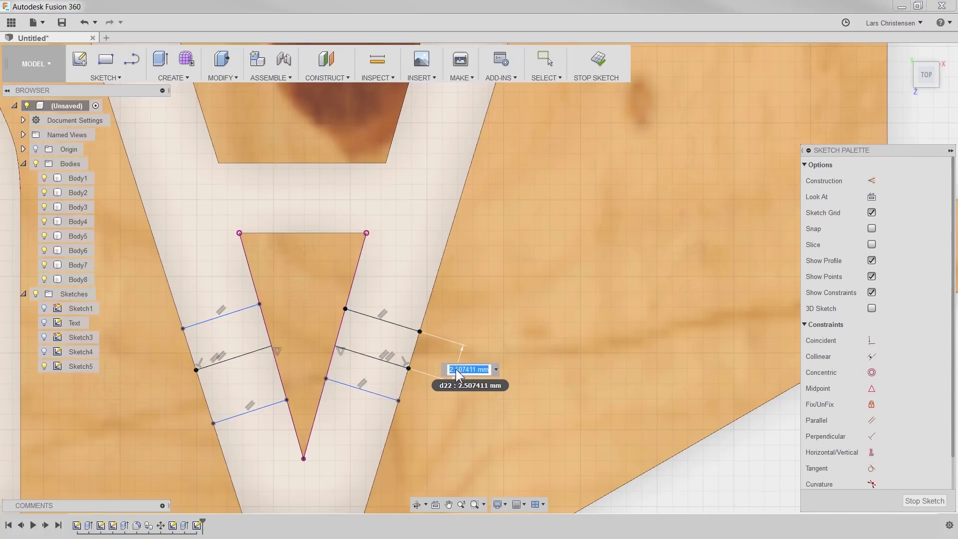
pyautogui.write('10')
pyautogui.press('Return')
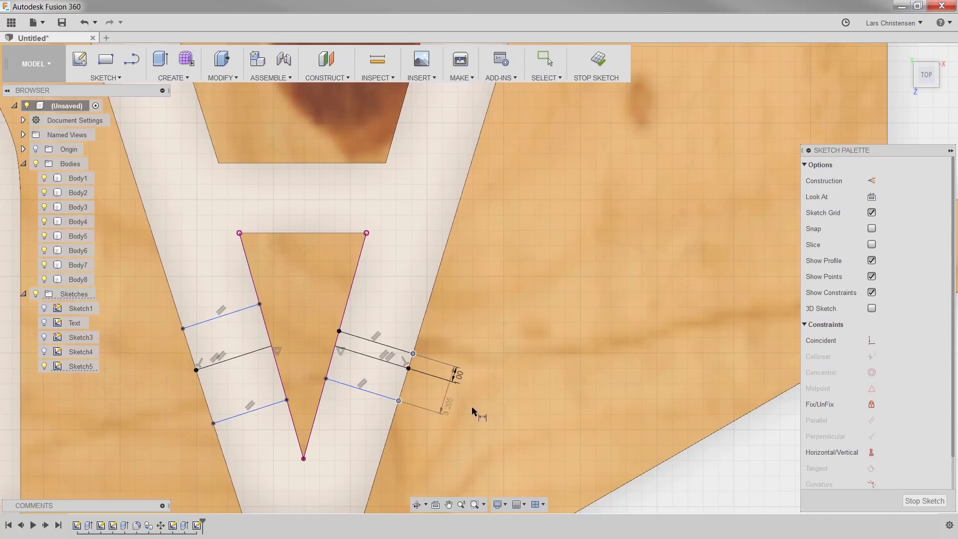
pyautogui.click(473, 420)
pyautogui.write('200')
pyautogui.press('Return')
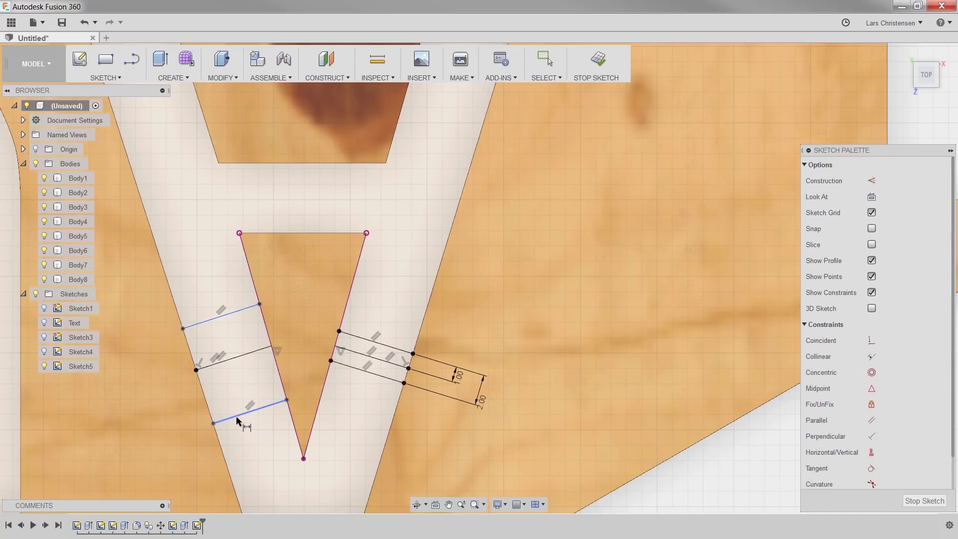
pyautogui.click(219, 366)
pyautogui.click(173, 411)
pyautogui.write('10')
pyautogui.press('Return')
pyautogui.click(233, 375)
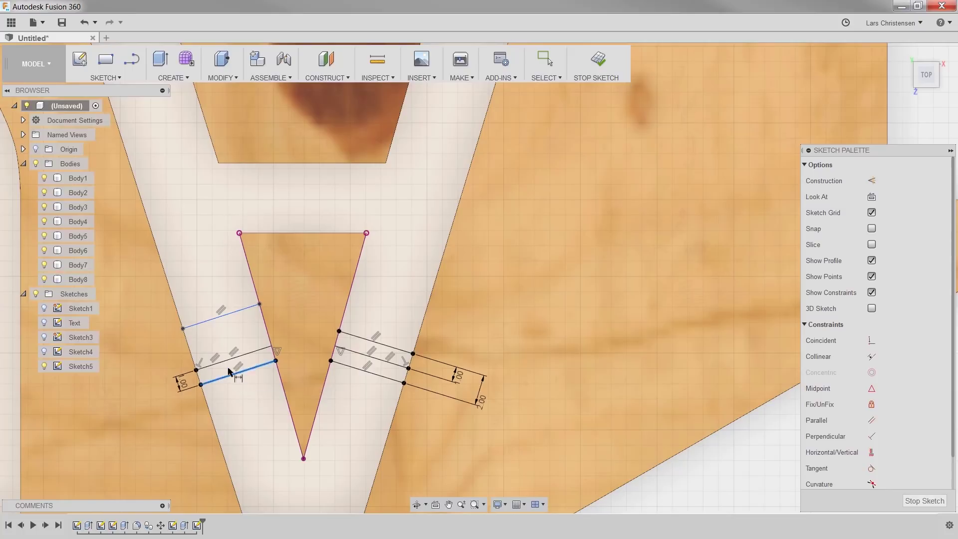
pyautogui.click(220, 316)
pyautogui.click(132, 382)
pyautogui.write('20')
pyautogui.press('Return')
pyautogui.scroll(-5, 535, 418)
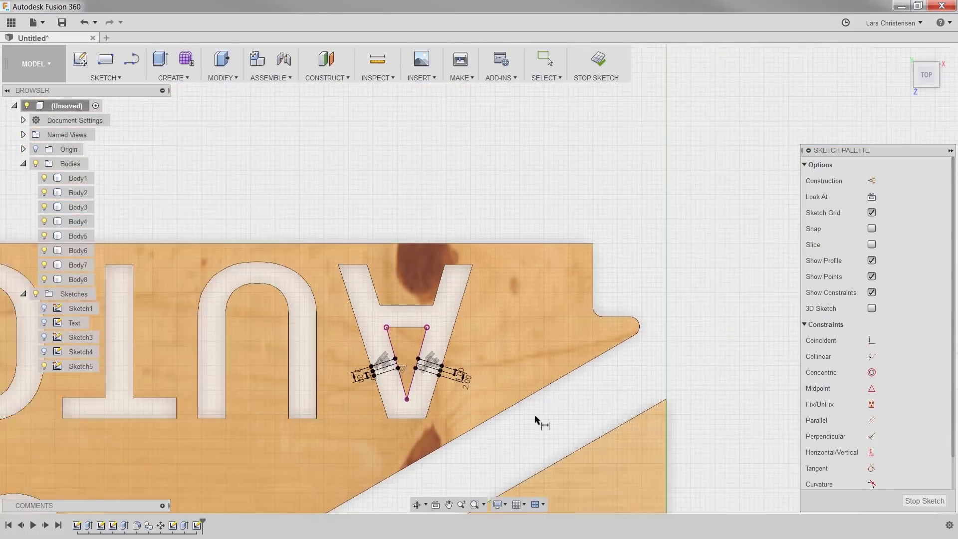
pyautogui.scroll(5, 108, 404)
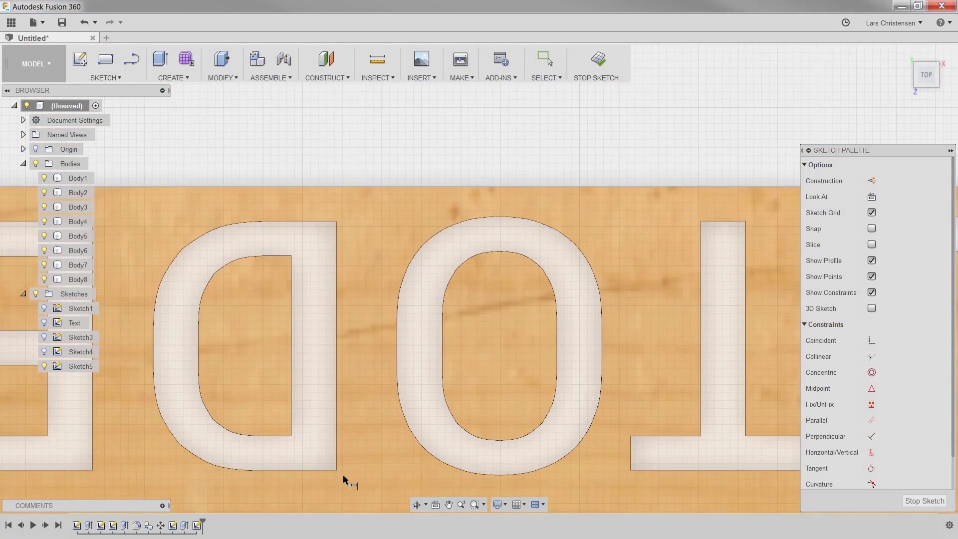
# Draw a centre line across the D, offset it both ways, and dimension 1.00 and 2.00 spacing.
pyautogui.click(602, 351)
pyautogui.click(156, 349)
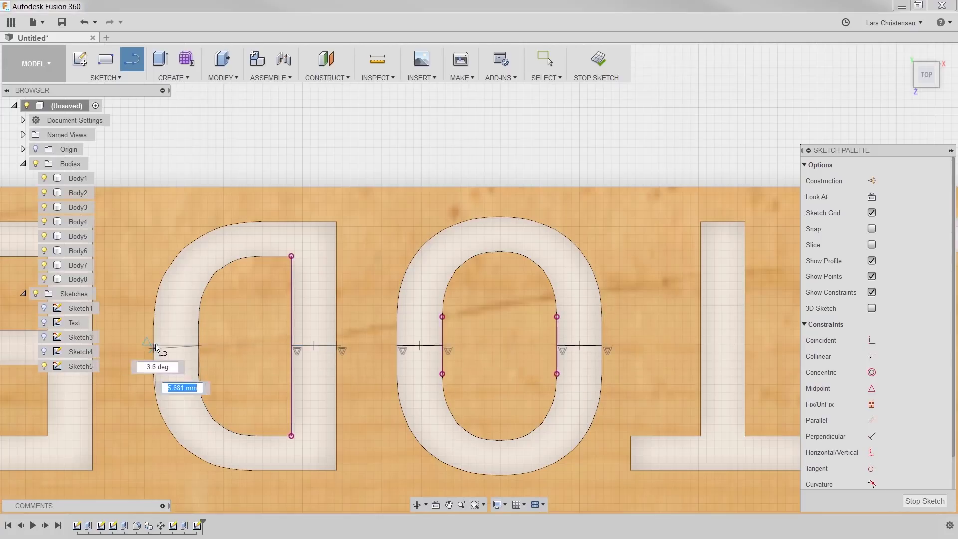
pyautogui.scroll(3, 156, 360)
pyautogui.click(241, 343)
pyautogui.press('o')
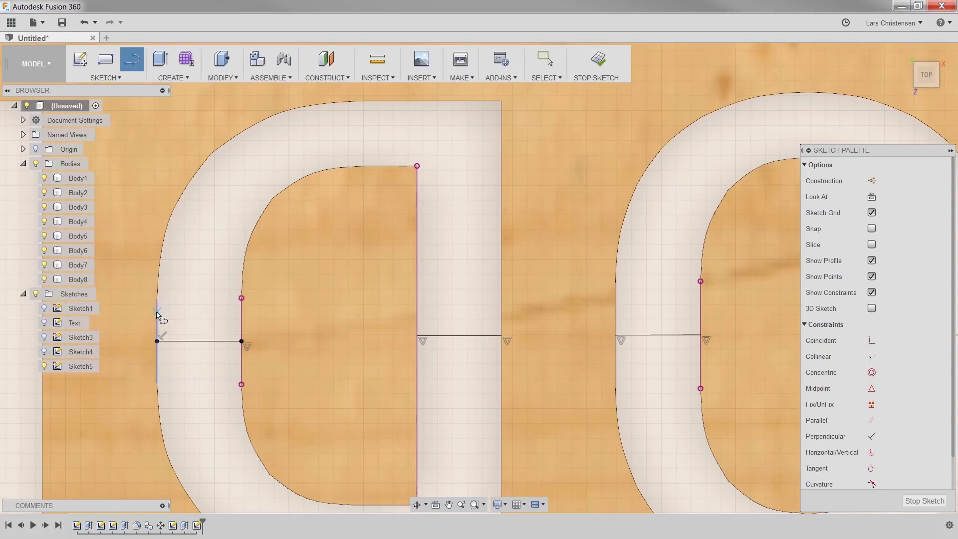
pyautogui.click(159, 342)
pyautogui.press('Return')
pyautogui.click(414, 299)
pyautogui.press('Return')
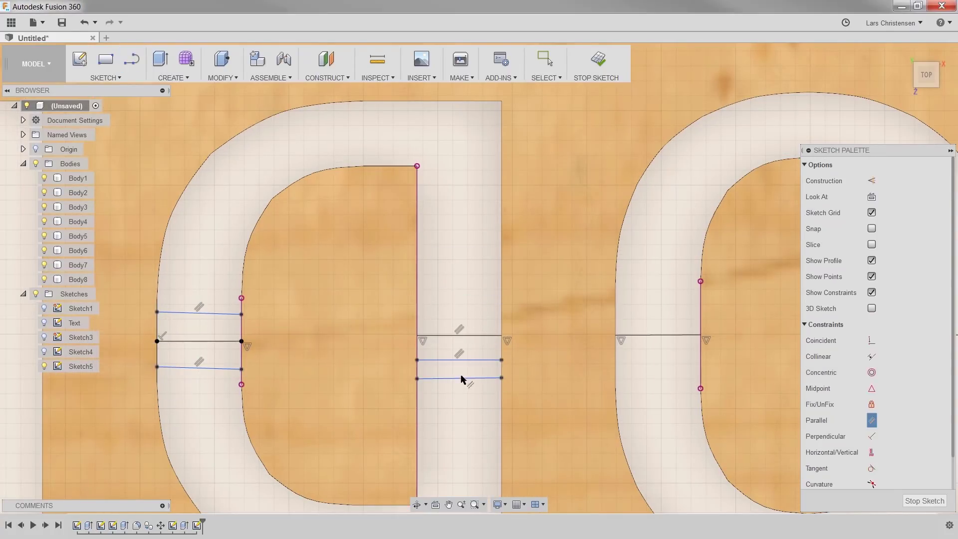
pyautogui.press('d')
pyautogui.click(488, 325)
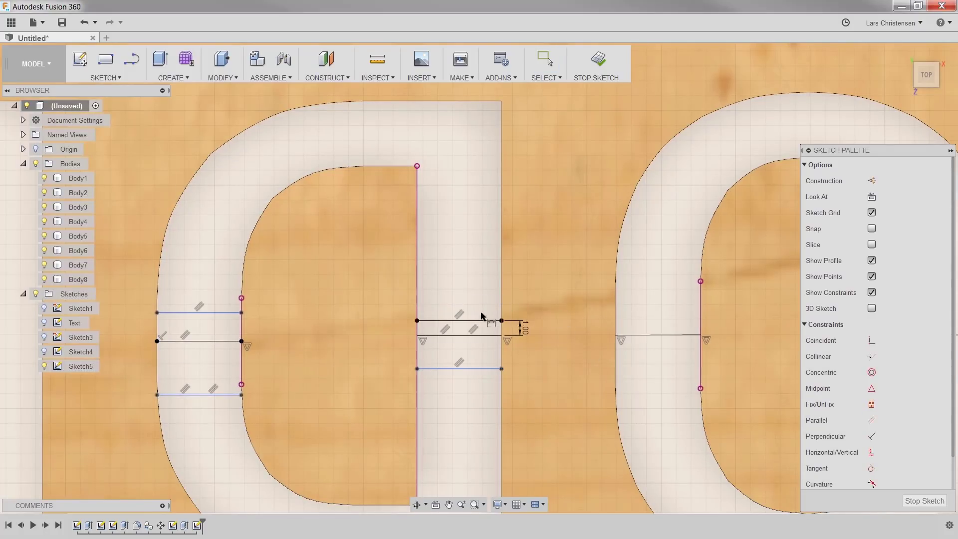
pyautogui.click(550, 335)
pyautogui.click(264, 333)
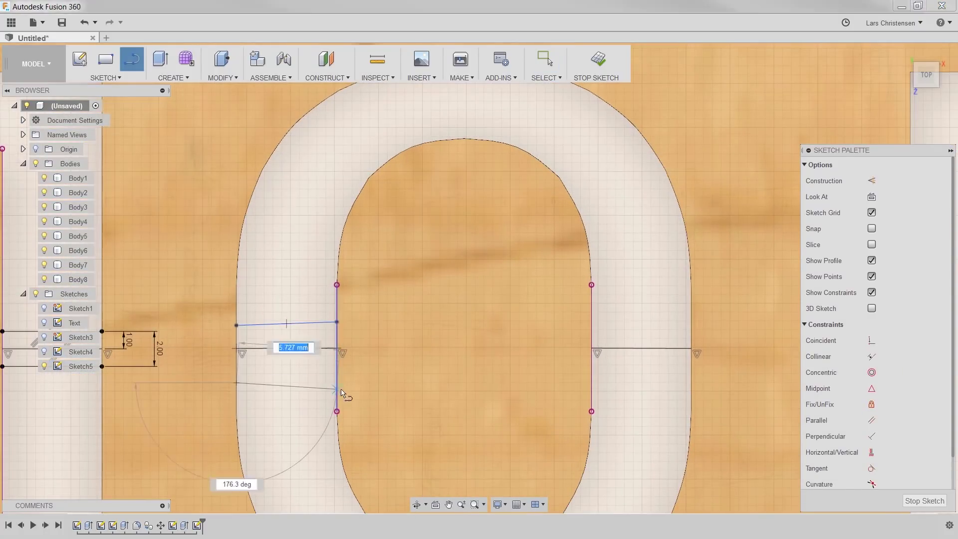
# Add parallel, dimensioned bridge lines across the O's stems.
pyautogui.click(692, 355)
pyautogui.click(642, 317)
pyautogui.click(286, 324)
pyautogui.press('d')
pyautogui.click(203, 343)
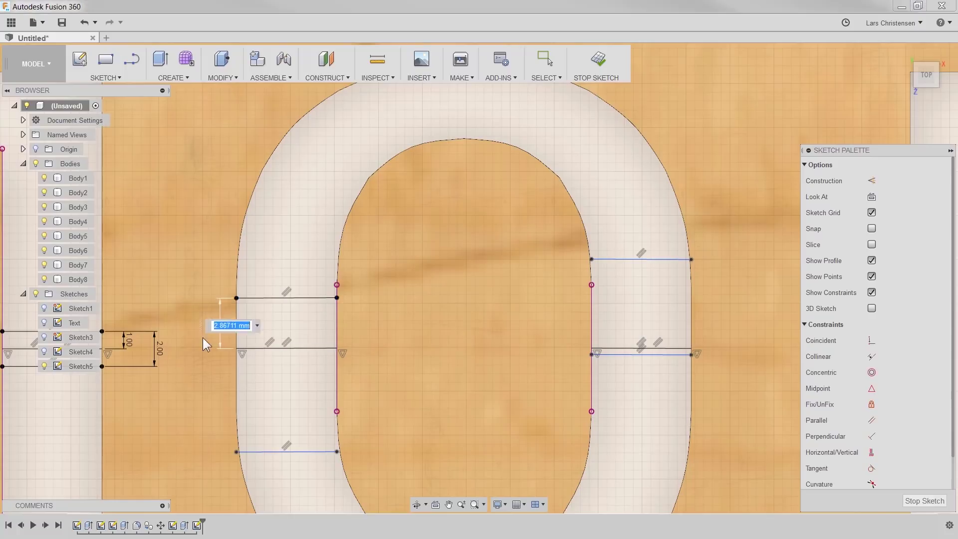
pyautogui.press('Return')
pyautogui.click(213, 394)
pyautogui.press('Return')
pyautogui.click(636, 367)
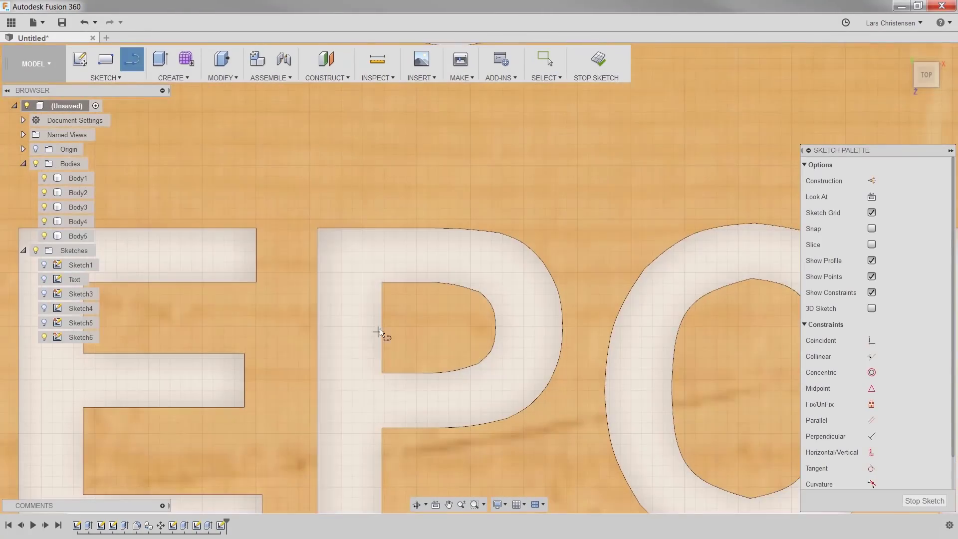
# Finish dimensioning a letter in the text sketch and save the design as 'Saw Stop v1'.
pyautogui.click(289, 275)
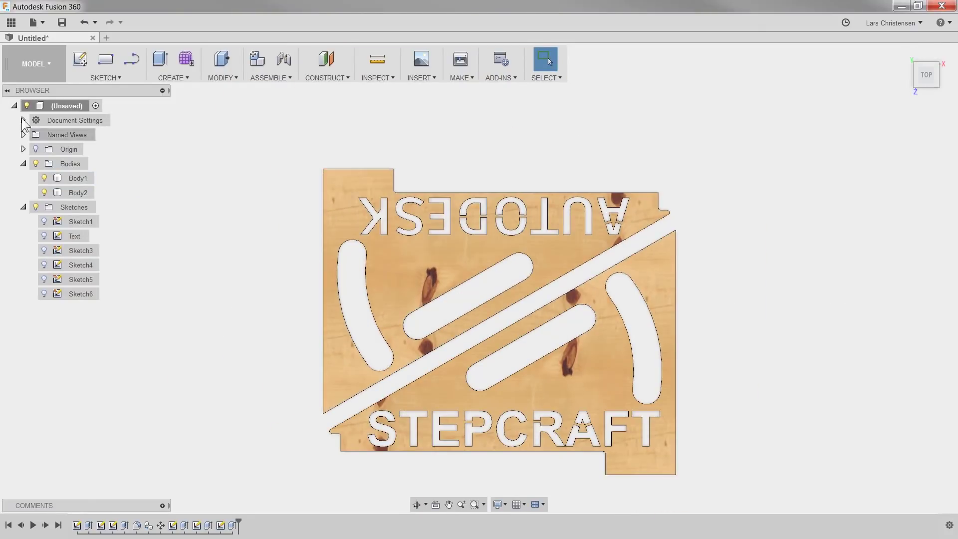
pyautogui.hotkey('ctrl', 's')
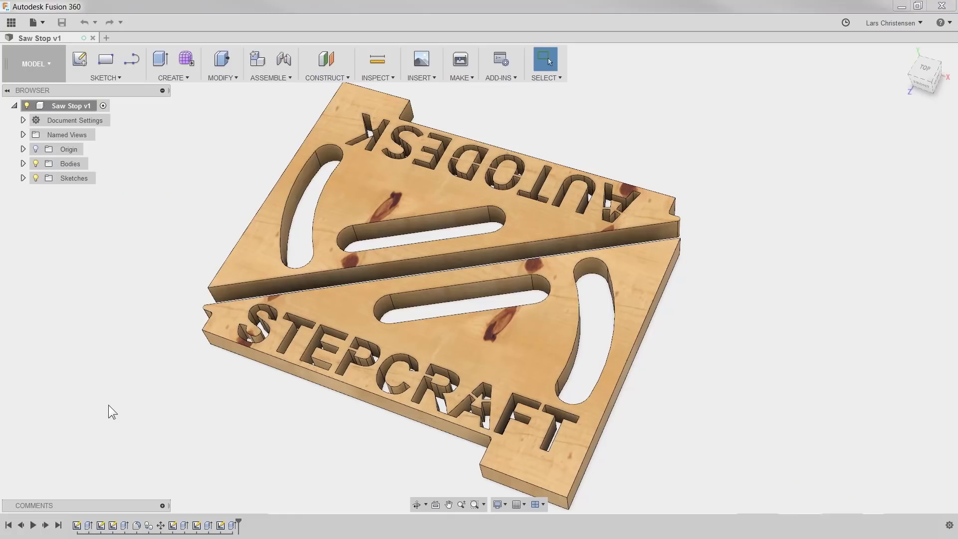
pyautogui.click(79, 59)
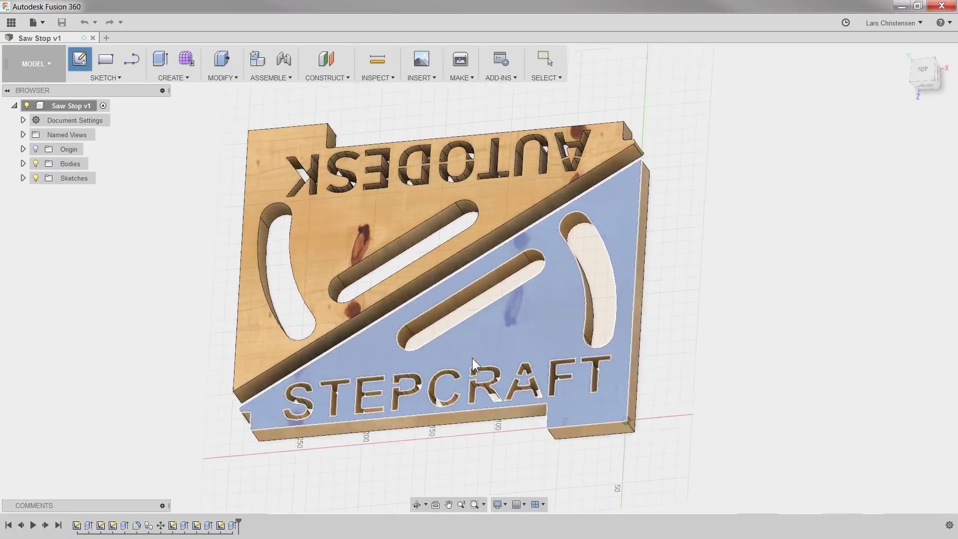
# Sketch a 400 × 300 mm stock rectangle on the bottom face.
pyautogui.click(472, 358)
pyautogui.press('r')
pyautogui.click(617, 409)
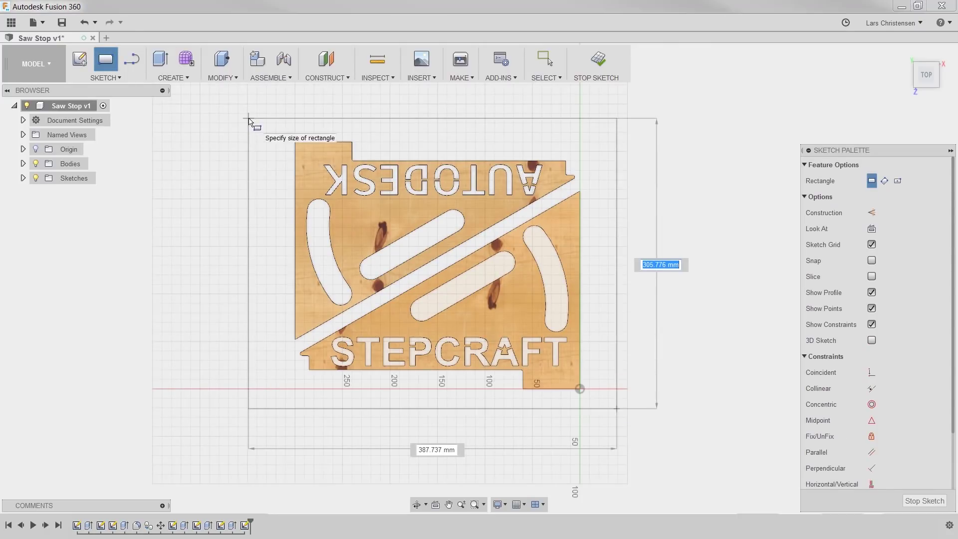
pyautogui.click(249, 118)
pyautogui.press('d')
pyautogui.click(363, 118)
pyautogui.click(394, 98)
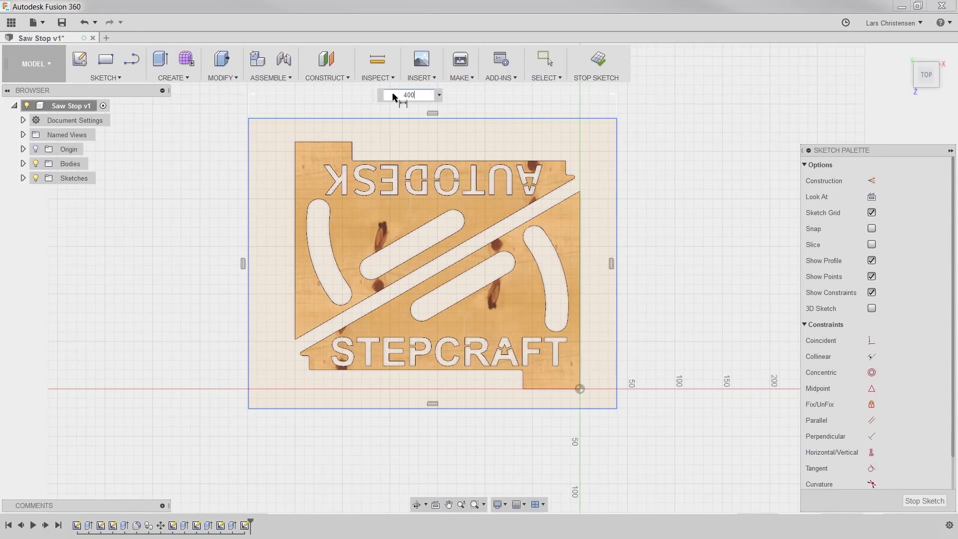
pyautogui.press('Return')
pyautogui.click(248, 230)
pyautogui.click(207, 281)
pyautogui.write('30')
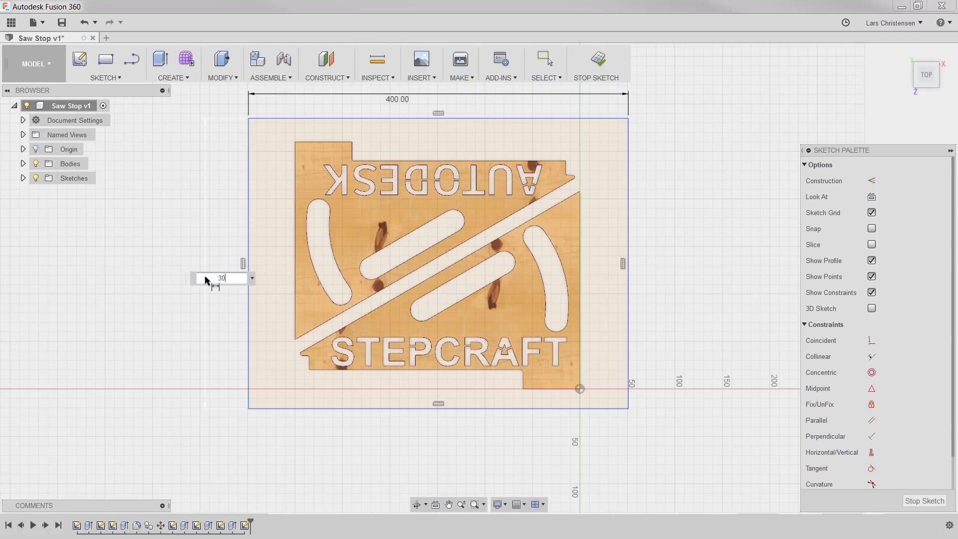
pyautogui.write('0')
pyautogui.press('Return')
# Offset the stock rectangle 12 mm and 40 mm from the origin.
pyautogui.click(619, 409)
pyautogui.click(579, 389)
pyautogui.click(655, 362)
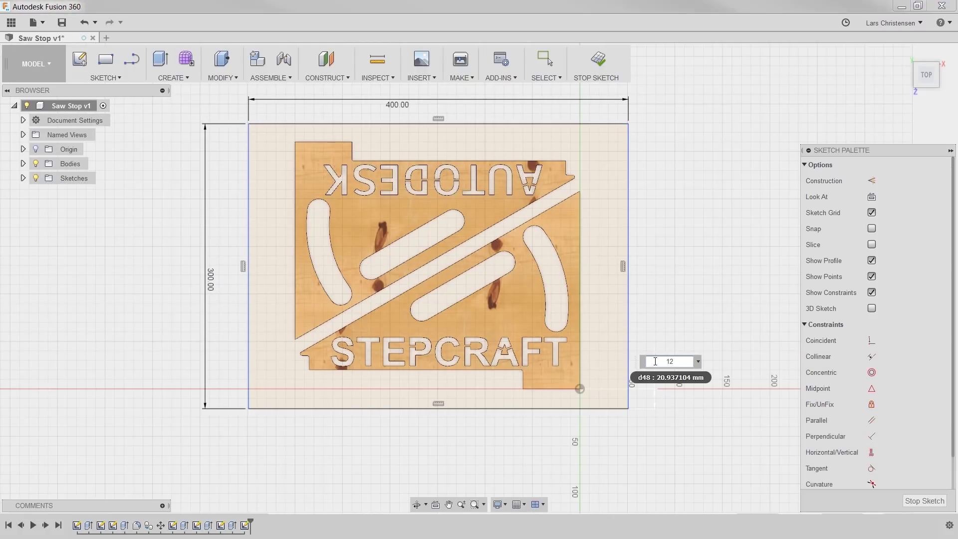
pyautogui.write('12')
pyautogui.press('Return')
pyautogui.click(606, 436)
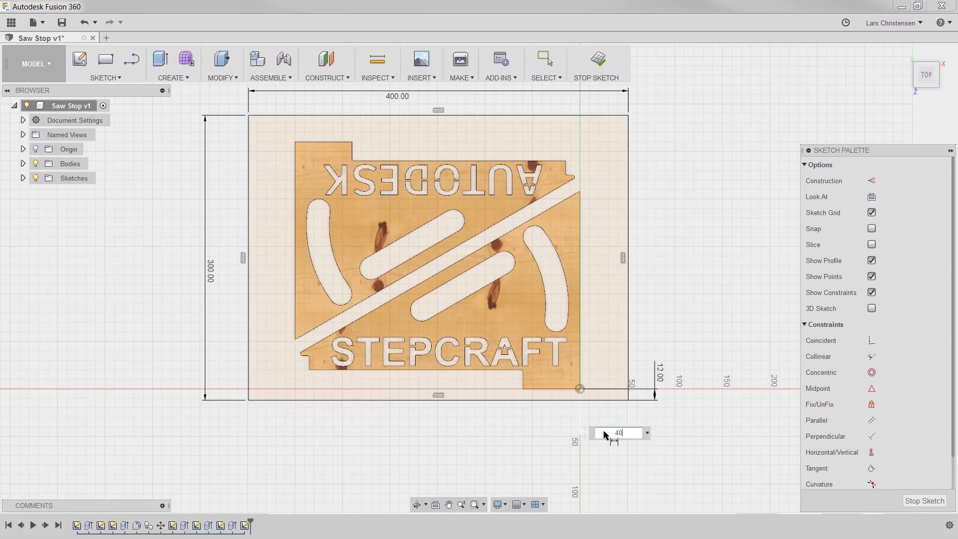
pyautogui.write('40')
pyautogui.press('Return')
# Draw an 18 × 18 mm square notch on the outline's bottom edge.
pyautogui.press('r')
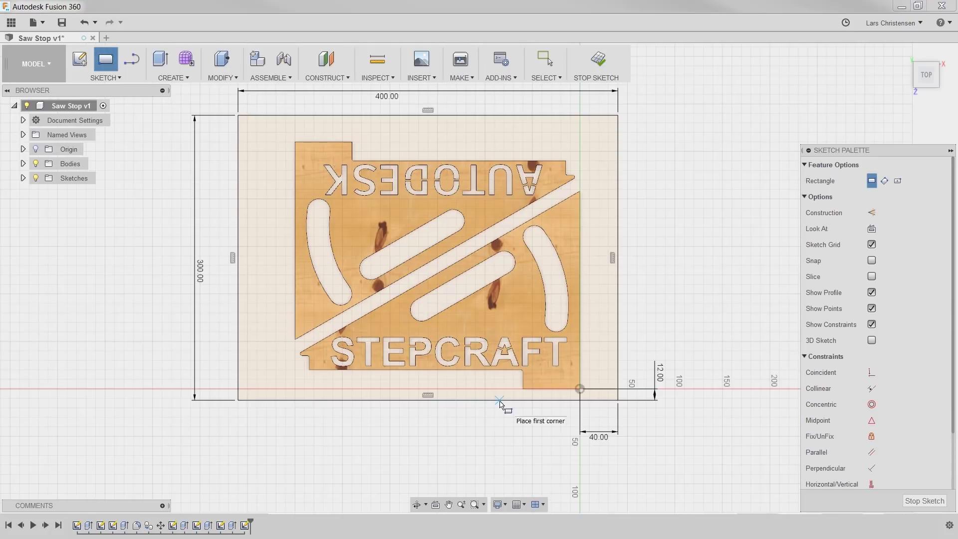
pyautogui.click(498, 400)
pyautogui.click(464, 377)
pyautogui.scroll(2, 496, 391)
pyautogui.scroll(1, 507, 394)
pyautogui.press('d')
pyautogui.click(474, 373)
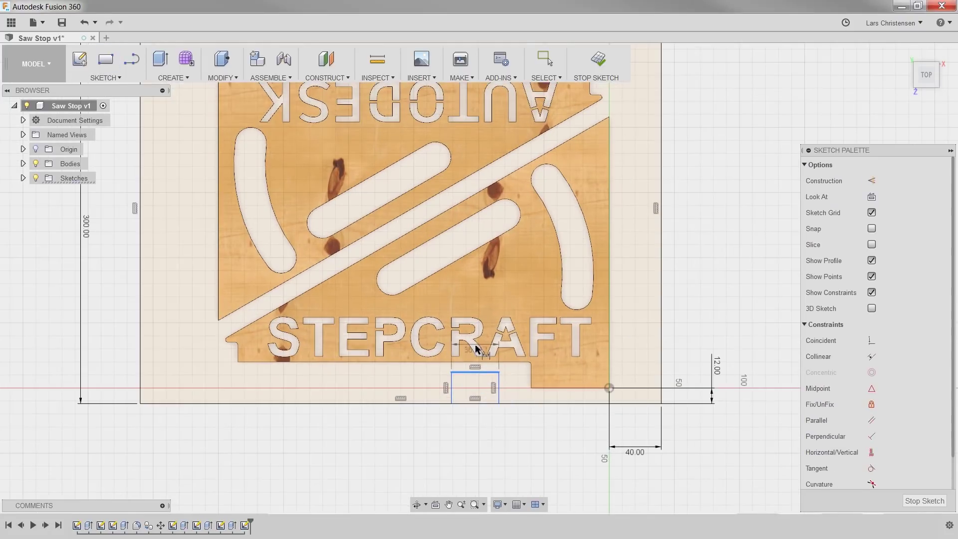
pyautogui.click(472, 425)
pyautogui.write('18')
pyautogui.press('Return')
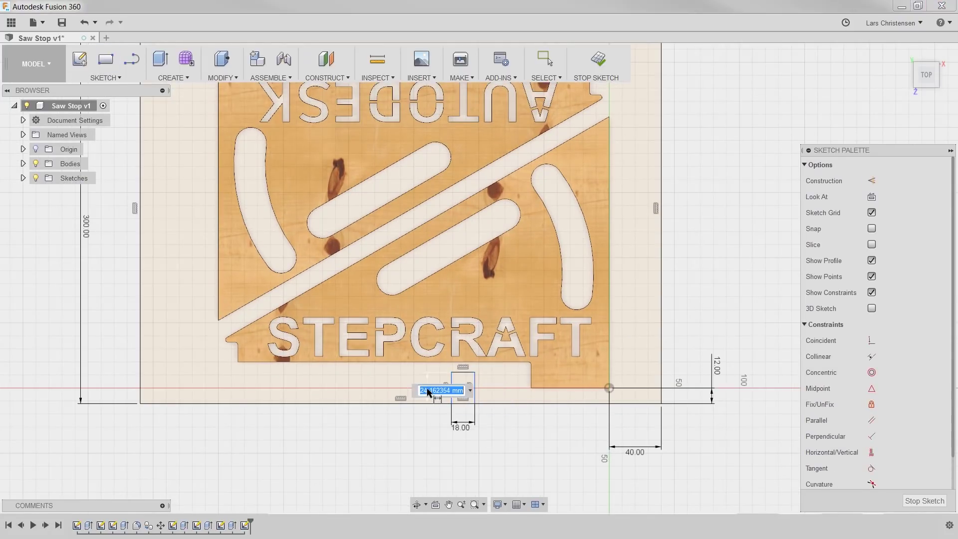
pyautogui.write('18')
pyautogui.press('Return')
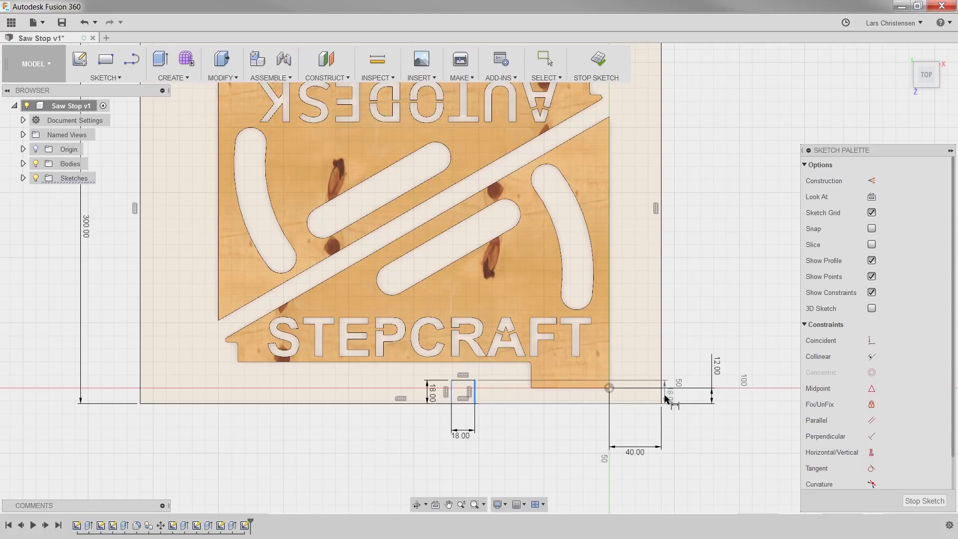
# Position the square notch 130 mm from the outline's right edge.
pyautogui.click(664, 398)
pyautogui.click(709, 490)
pyautogui.write('130')
pyautogui.press('Return')
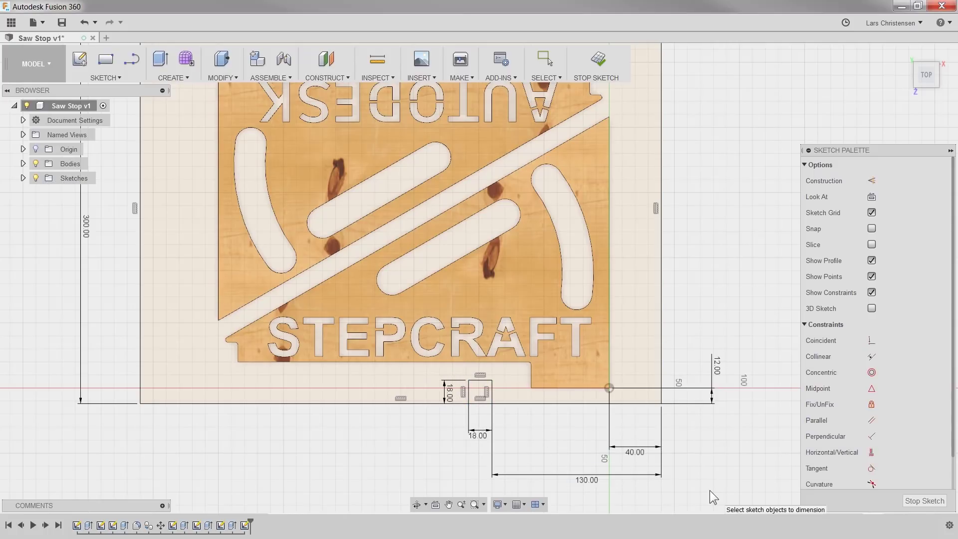
# Add a Ø20 mm circle on the outline's lower-right corner and finish the sketch.
pyautogui.press('c')
pyautogui.click(661, 403)
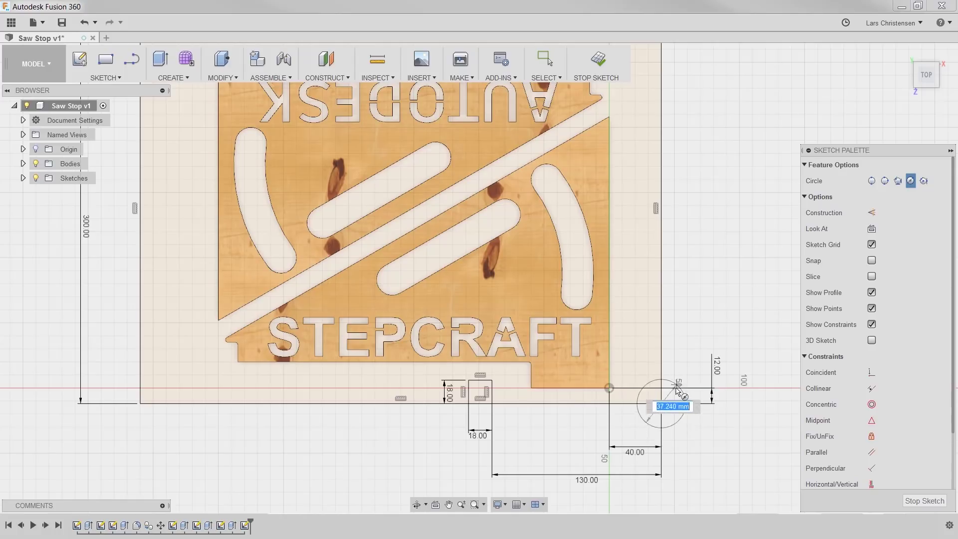
pyautogui.write('20.607')
pyautogui.press('Return')
pyautogui.press('Escape')
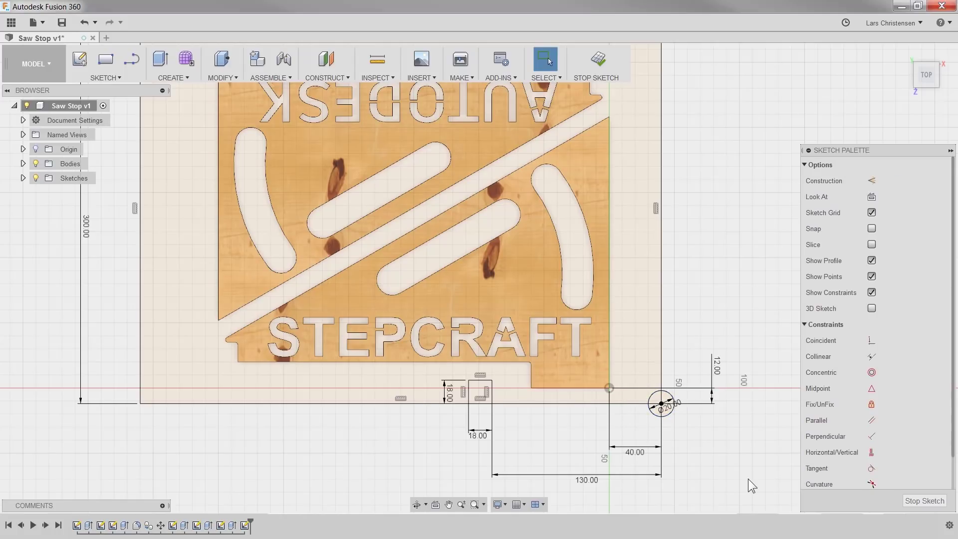
pyautogui.click(914, 501)
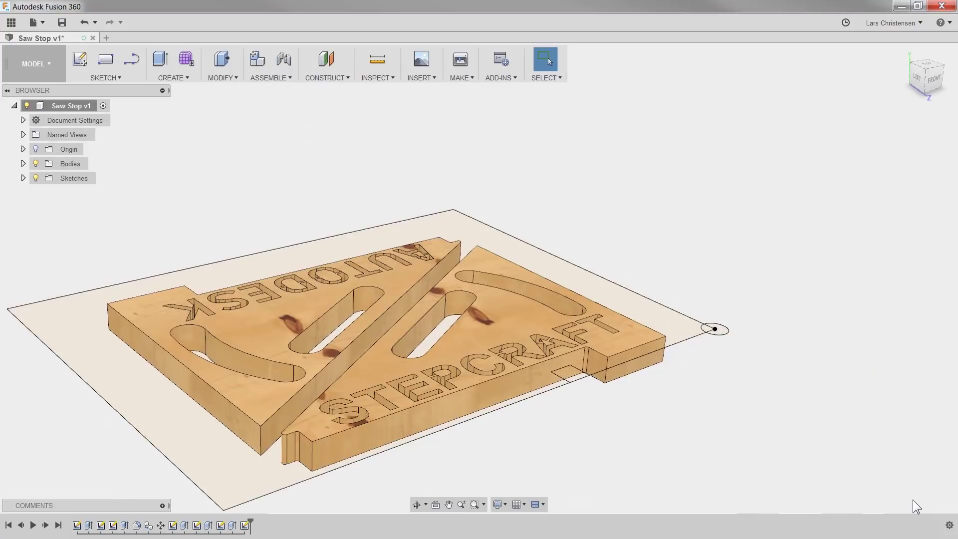
# In the CAM workspace, start a new setup with Z oriented to the work plane.
pyautogui.click(34, 64)
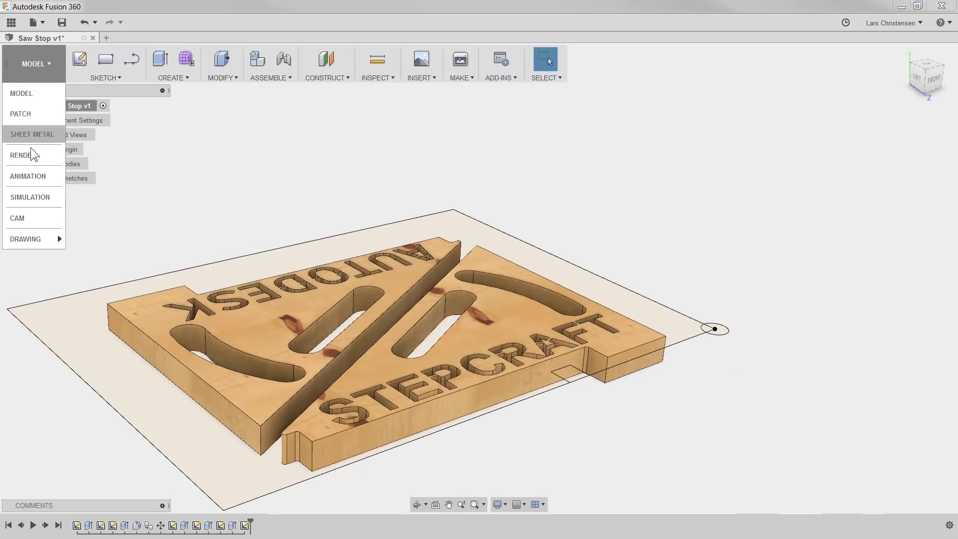
pyautogui.click(32, 216)
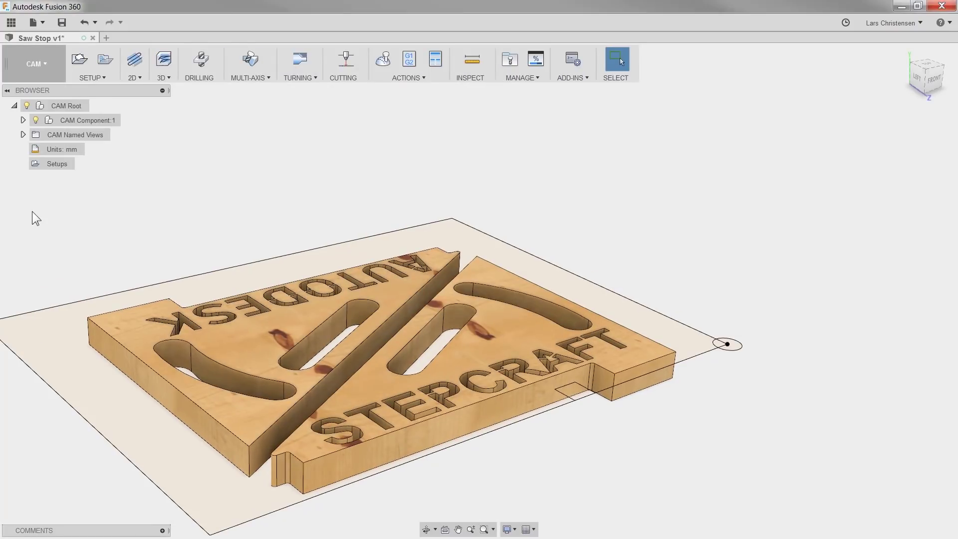
pyautogui.click(80, 62)
pyautogui.click(918, 232)
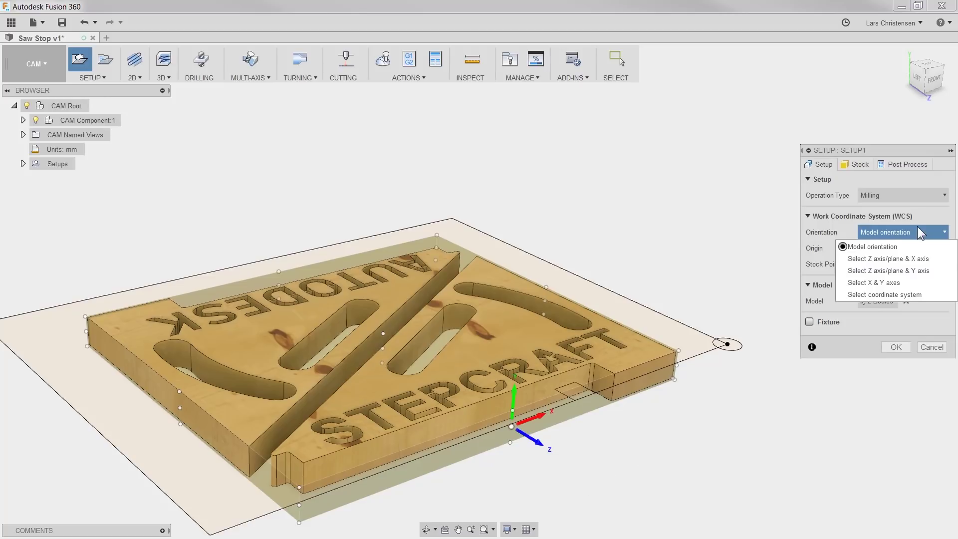
pyautogui.click(905, 259)
pyautogui.click(733, 379)
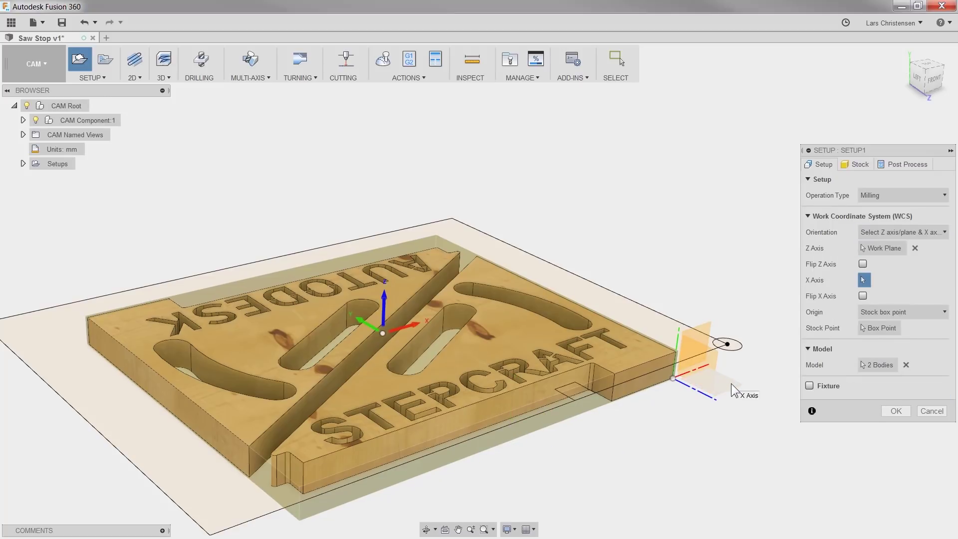
# Align X to a sketch edge, flipped, with the origin at the circle's centre.
pyautogui.click(634, 331)
pyautogui.click(863, 296)
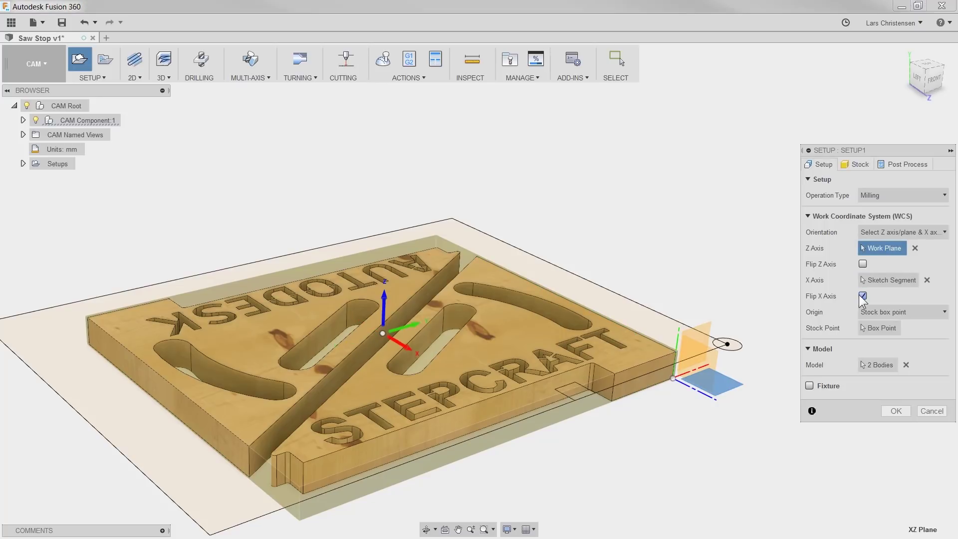
pyautogui.click(877, 312)
pyautogui.click(883, 336)
pyautogui.click(728, 344)
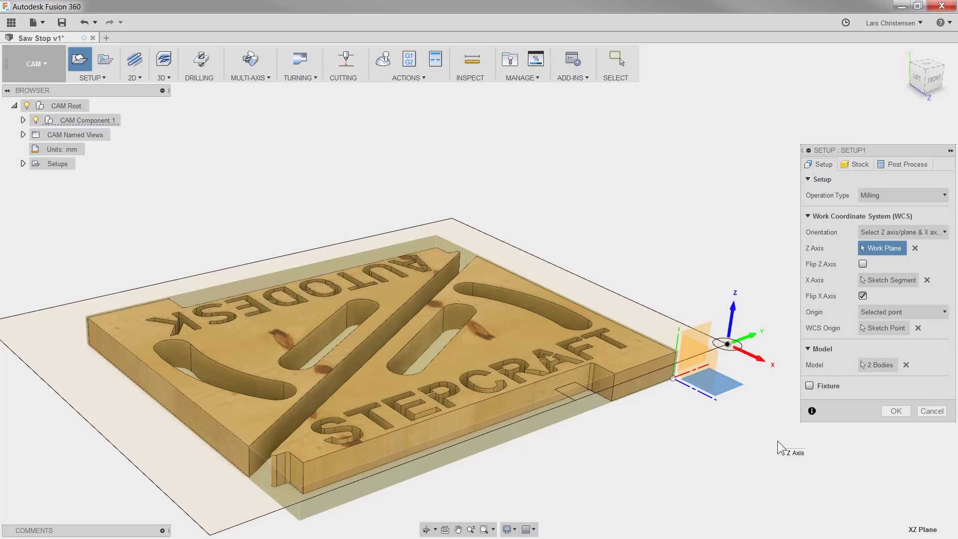
pyautogui.click(897, 411)
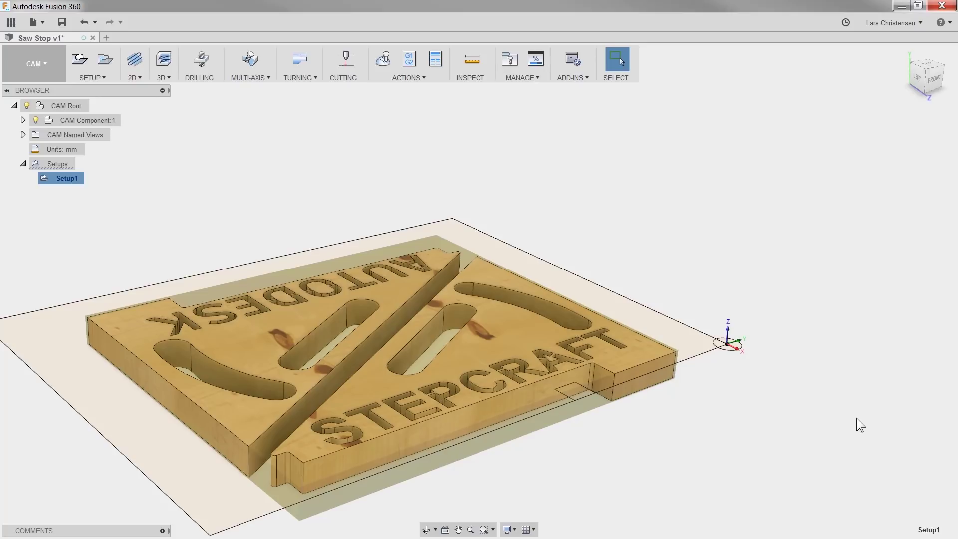
# Start a 2D Adaptive Clearing toolpath and create a local tool library named 'Wood'.
pyautogui.click(142, 79)
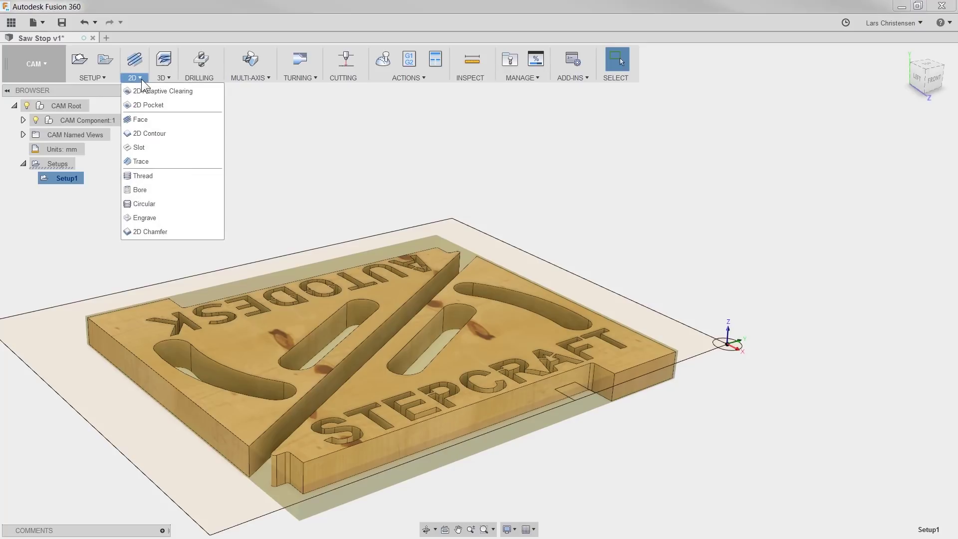
pyautogui.click(145, 89)
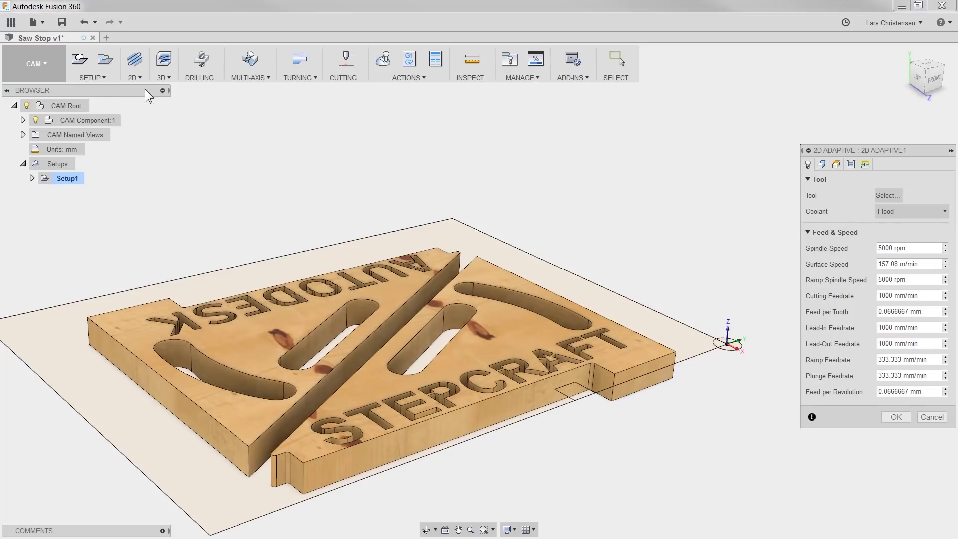
pyautogui.click(884, 196)
pyautogui.scroll(-6, 208, 319)
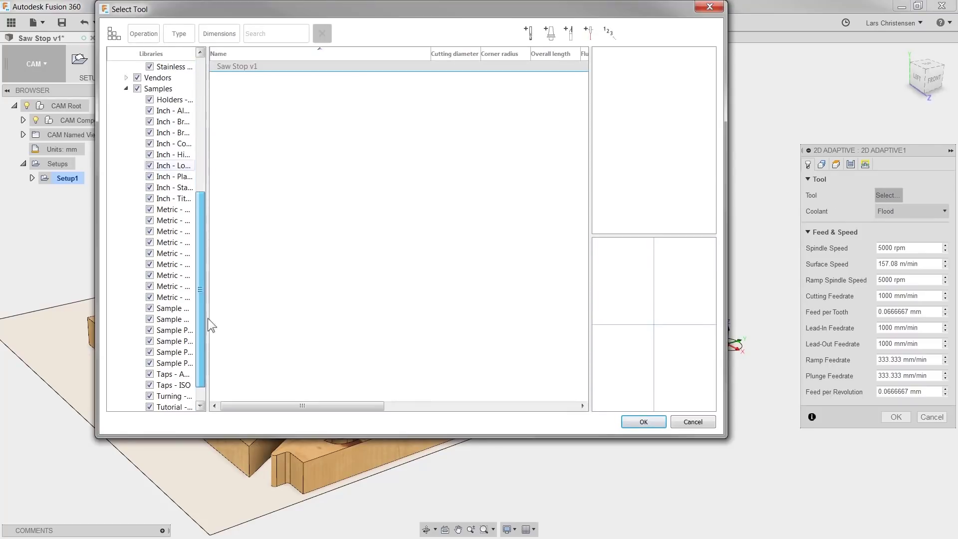
pyautogui.scroll(5, 211, 306)
pyautogui.click(126, 252)
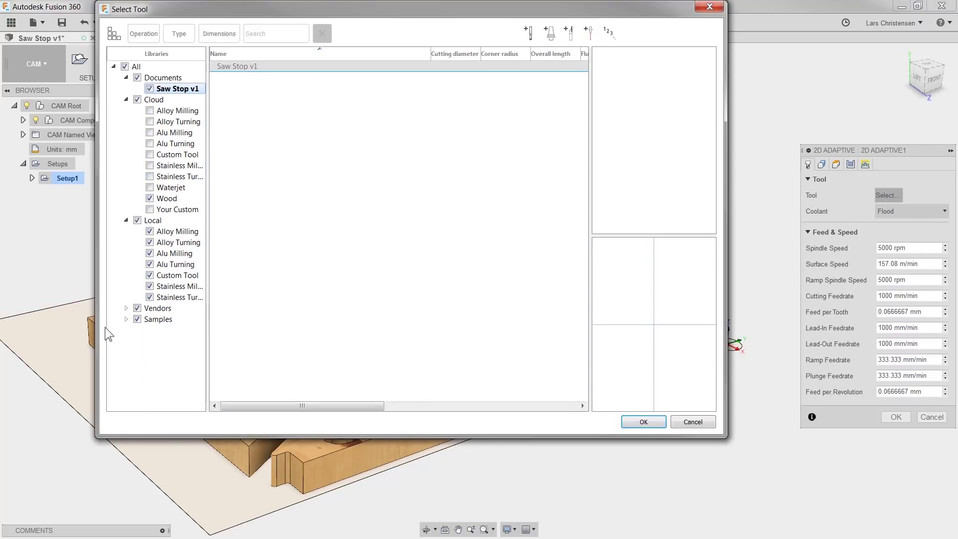
pyautogui.rightClick(154, 220)
pyautogui.click(181, 231)
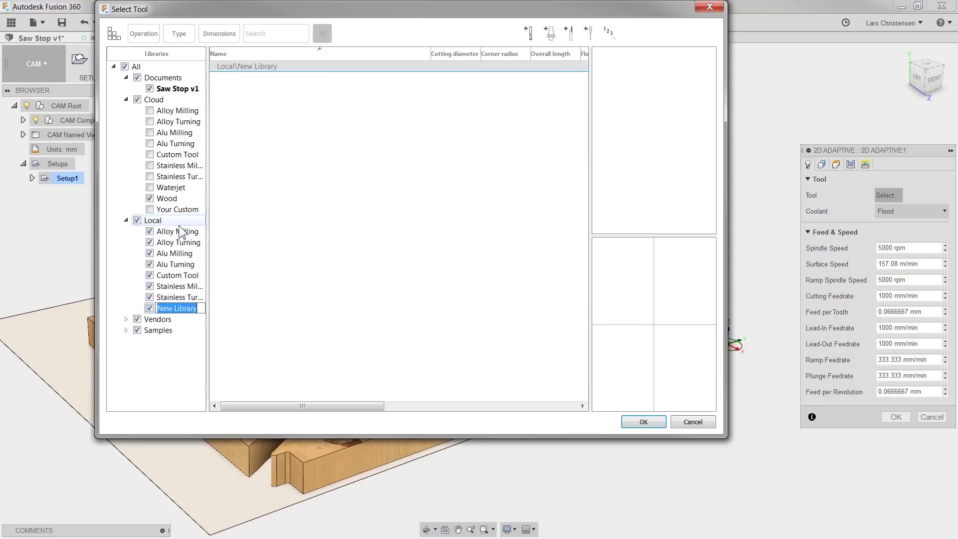
pyautogui.write('Wood')
pyautogui.press('Return')
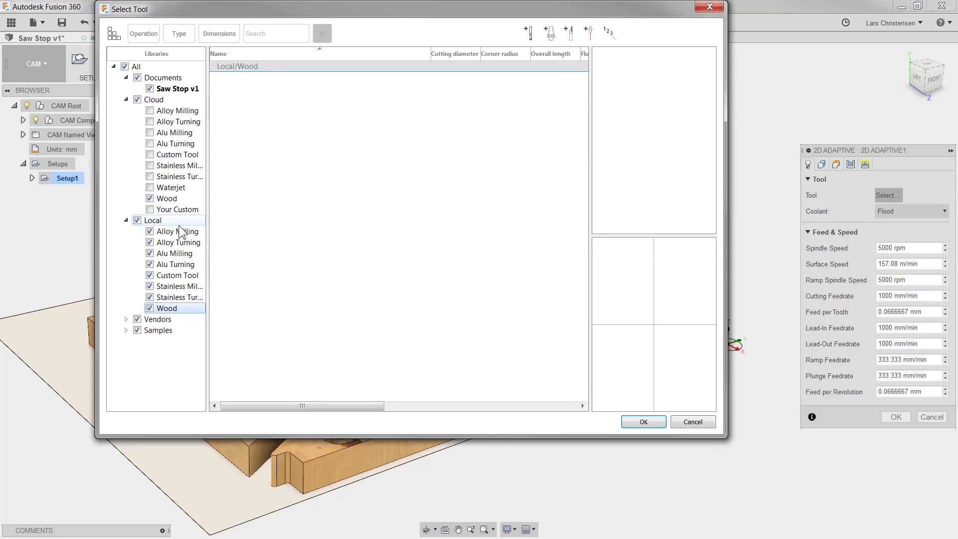
# Copy the Ø5 mm and Ø4 mm flat tools from Tutorial - Metric into Wood.
pyautogui.doubleClick(166, 330)
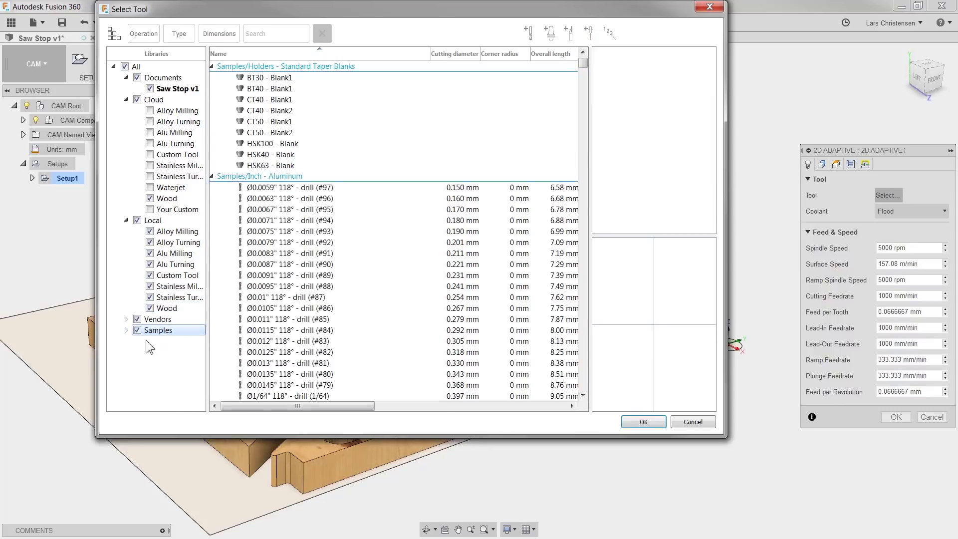
pyautogui.scroll(-8, 202, 246)
pyautogui.click(161, 396)
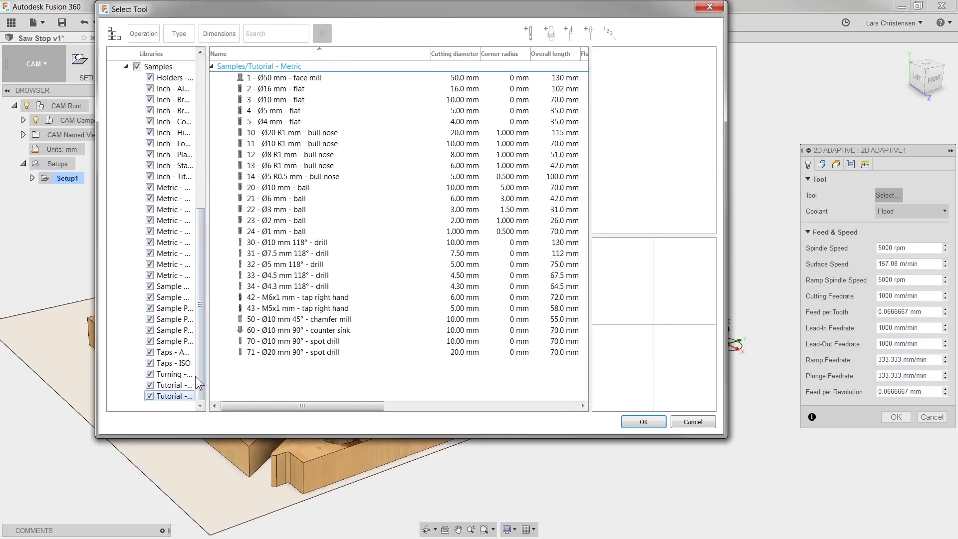
pyautogui.moveTo(196, 376); pyautogui.dragTo(199, 306)
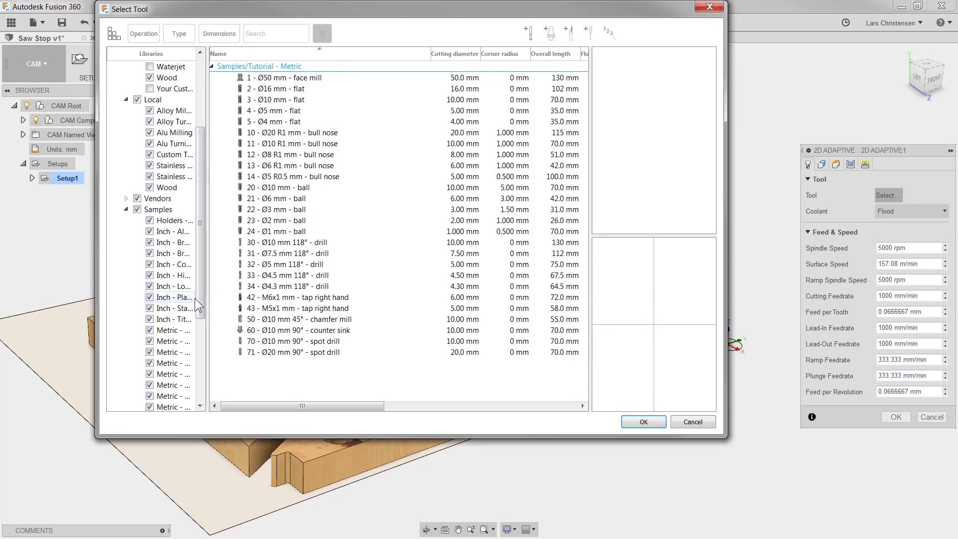
pyautogui.moveTo(279, 114); pyautogui.dragTo(166, 190)
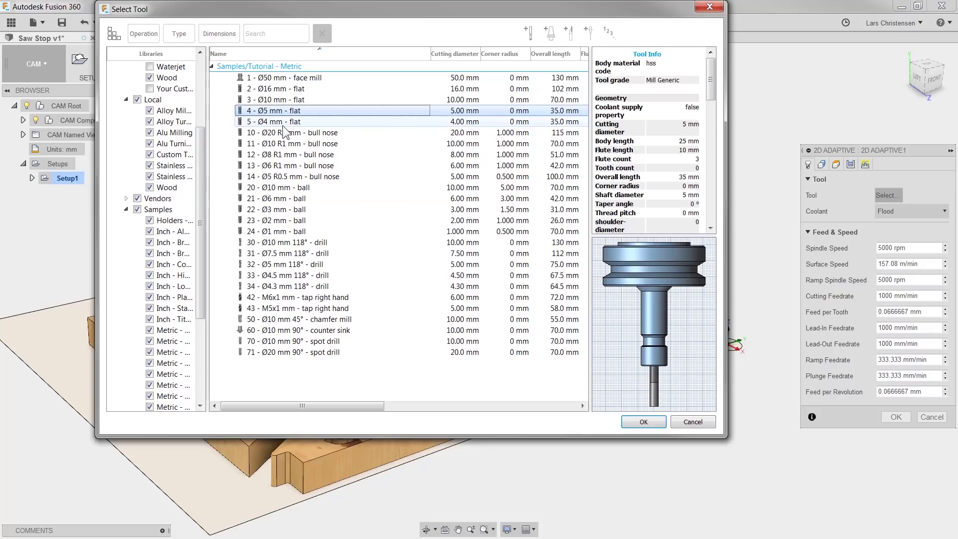
pyautogui.moveTo(280, 121); pyautogui.dragTo(166, 188)
# Open the Ø4 mm flat tool in the Wood library for editing.
pyautogui.click(167, 188)
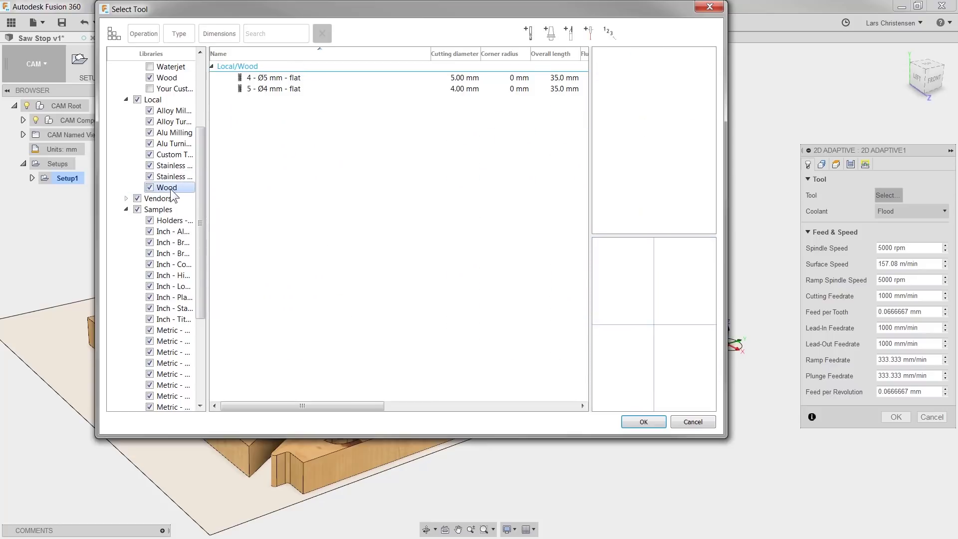
pyautogui.rightClick(270, 88)
pyautogui.click(290, 94)
# Make the Ø4 tool a 2-flute carbide 3 mm mill with 25 mm shoulder and flute length.
pyautogui.click(67, 33)
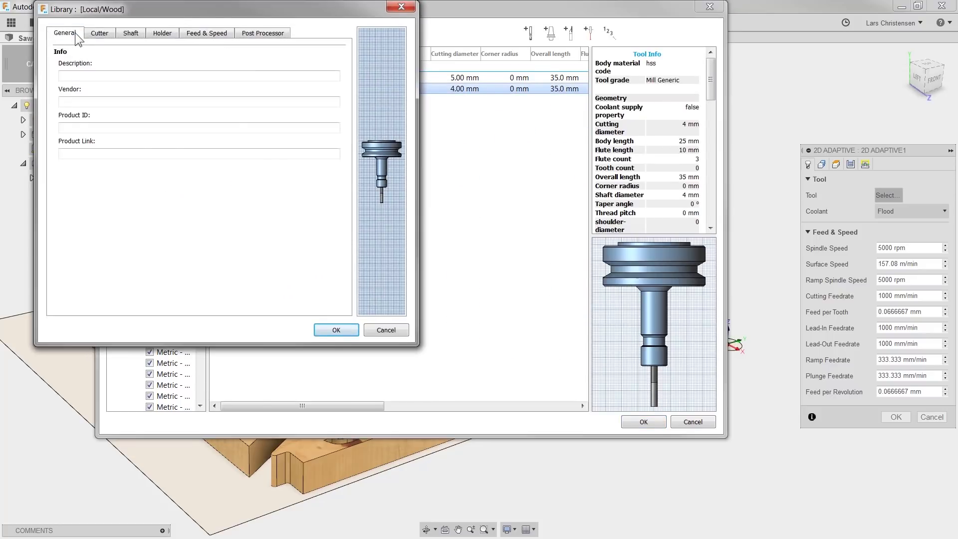
pyautogui.click(99, 33)
pyautogui.doubleClick(167, 66)
pyautogui.write('2')
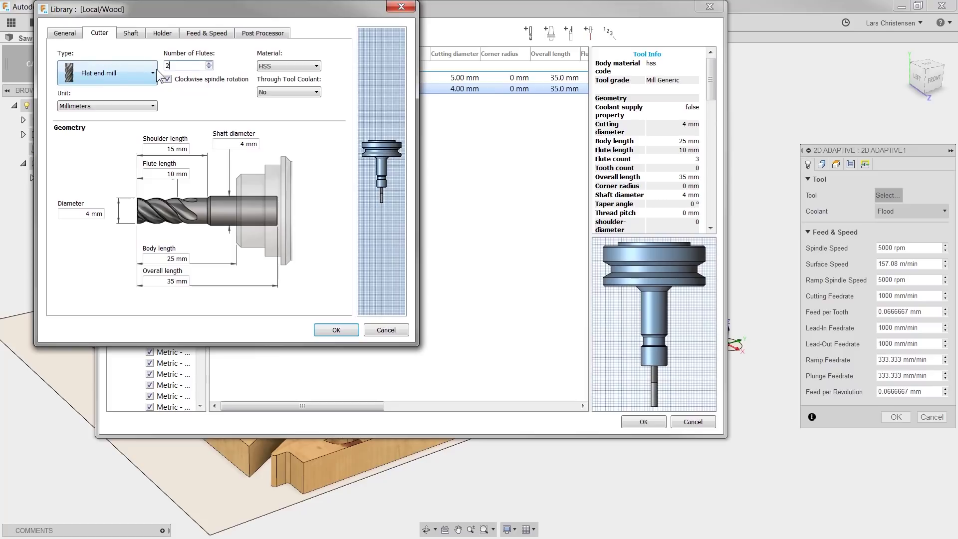
pyautogui.doubleClick(86, 214)
pyautogui.write('3')
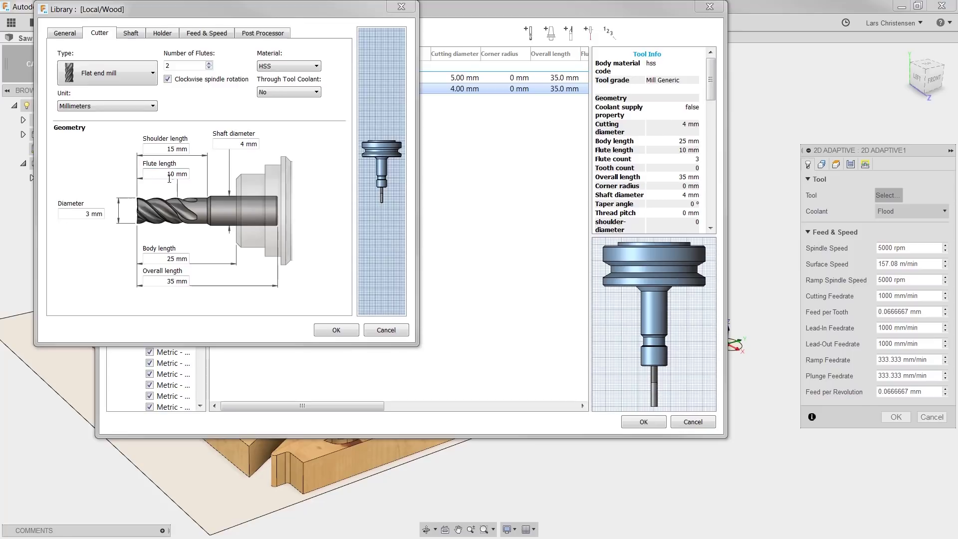
pyautogui.click(151, 146)
pyautogui.write('25')
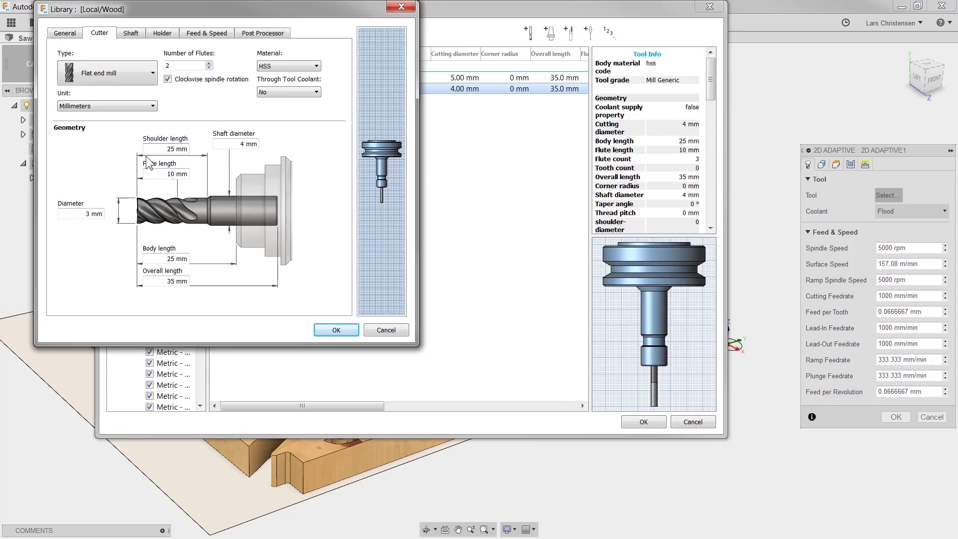
pyautogui.click(150, 174)
pyautogui.write('25')
pyautogui.click(315, 68)
pyautogui.click(306, 99)
# Set the 3 mm tool's lead-out feed to 500 and plunge feed to 250, then save.
pyautogui.click(207, 33)
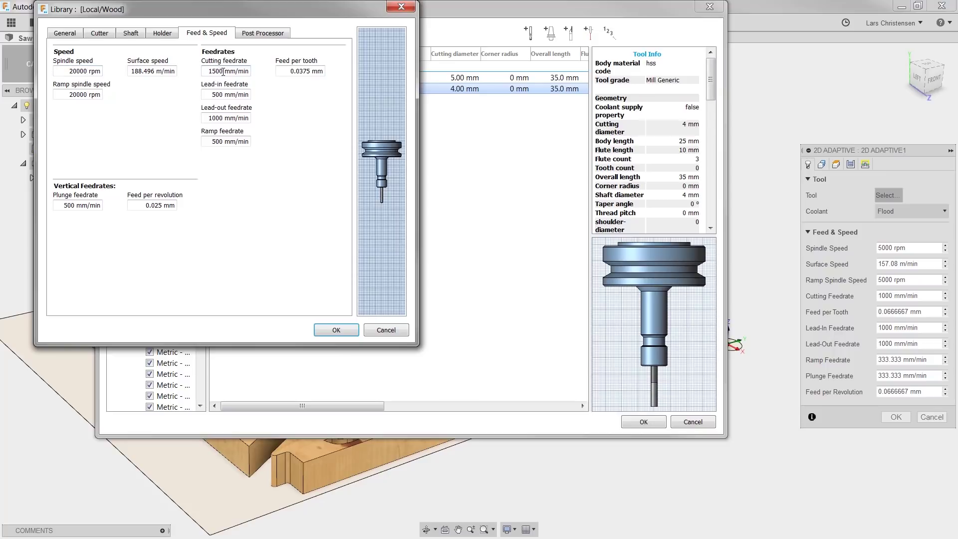
pyautogui.doubleClick(218, 117)
pyautogui.write('500')
pyautogui.doubleClick(80, 205)
pyautogui.write('250')
pyautogui.click(344, 330)
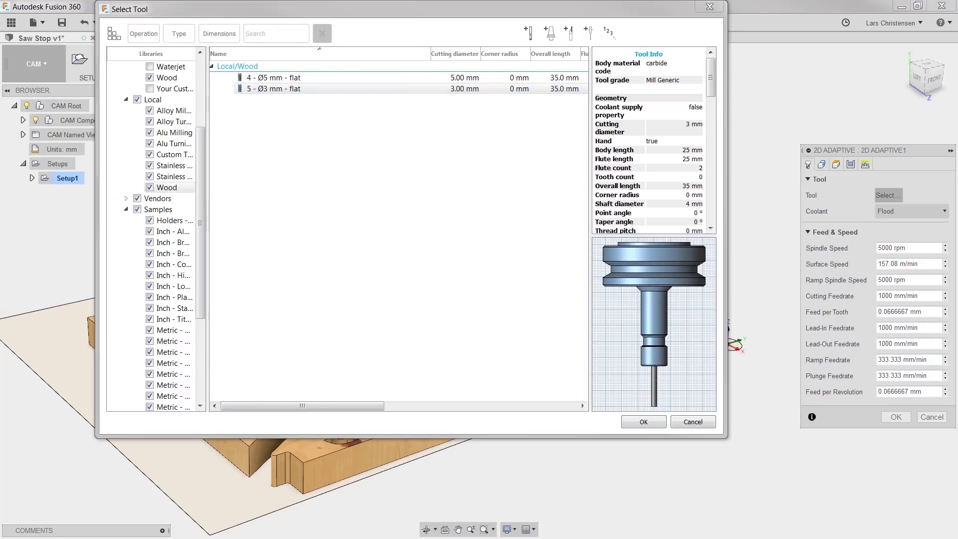
# Make the Ø5 tool a 2-flute carbide 6 mm mill with 25 mm shoulder and flute length.
pyautogui.click(270, 77)
pyautogui.rightClick(270, 78)
pyautogui.click(304, 84)
pyautogui.click(99, 34)
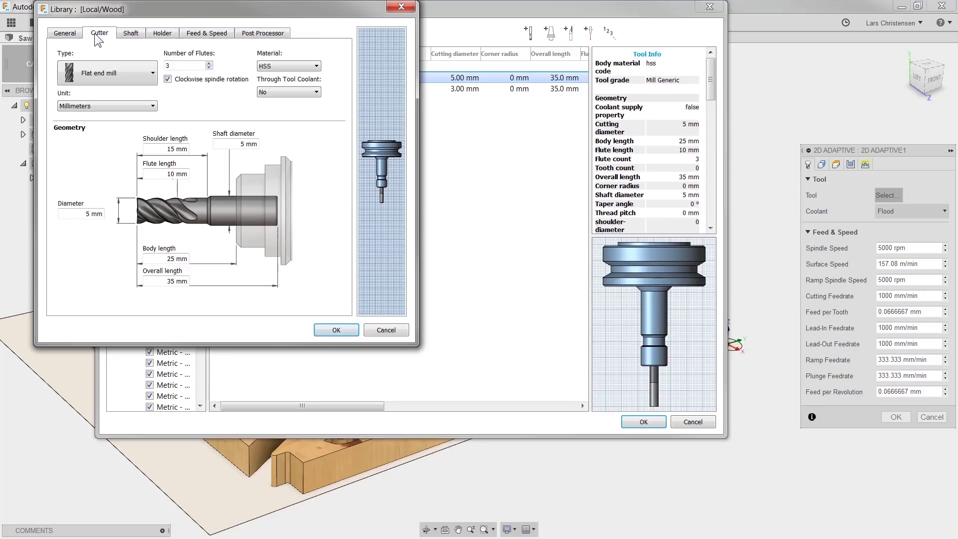
pyautogui.doubleClick(170, 66)
pyautogui.write('2')
pyautogui.doubleClick(80, 214)
pyautogui.write('6')
pyautogui.click(300, 66)
pyautogui.click(284, 101)
pyautogui.doubleClick(147, 150)
pyautogui.write('25')
pyautogui.doubleClick(147, 175)
pyautogui.write('25')
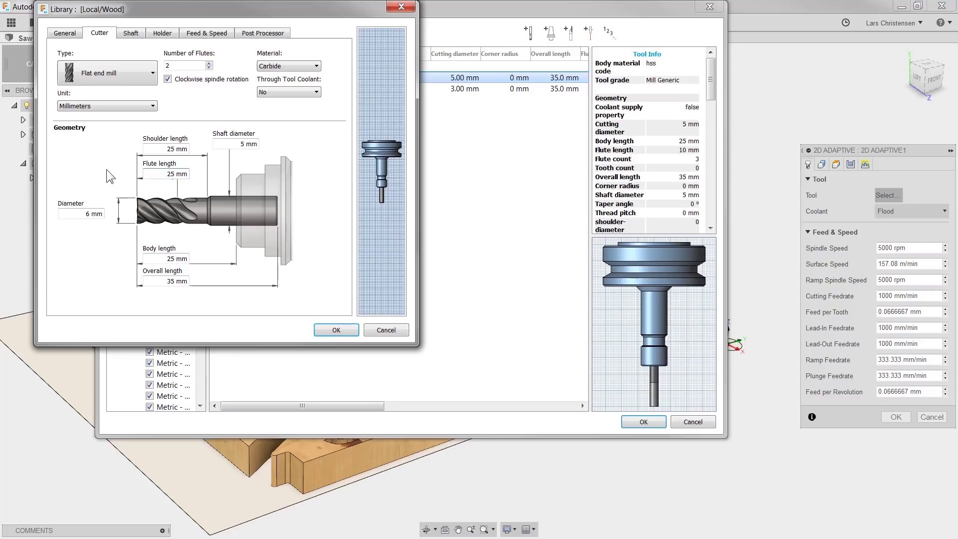
# Give the 6 mm tool 20000 rpm and 1500 mm/min feeds, then pick the Ø3 mm tool.
pyautogui.click(206, 33)
pyautogui.doubleClick(79, 71)
pyautogui.write('200')
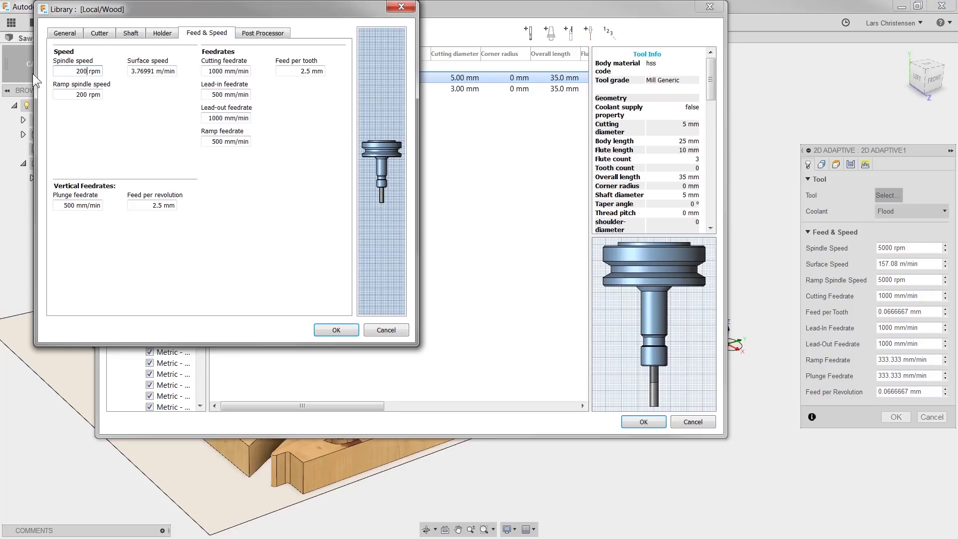
pyautogui.write('00')
pyautogui.click(222, 71)
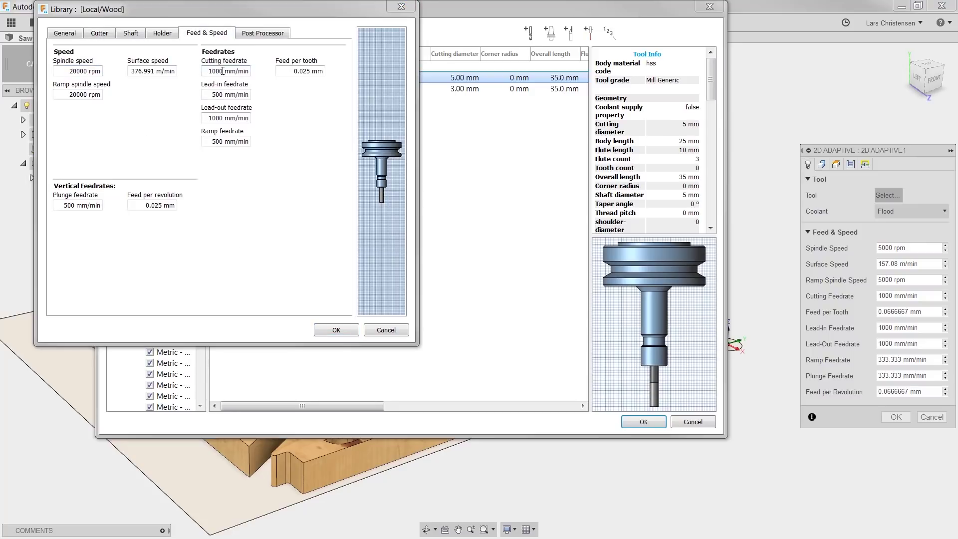
pyautogui.doubleClick(222, 71)
pyautogui.write('1500')
pyautogui.click(225, 94)
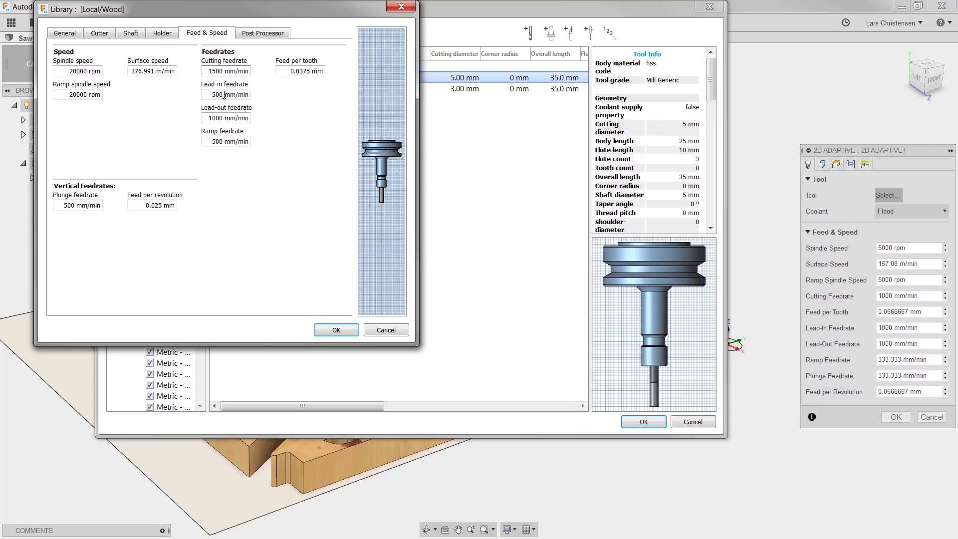
pyautogui.moveTo(223, 94); pyautogui.dragTo(205, 144)
pyautogui.write('250')
pyautogui.write('250')
pyautogui.write('125')
pyautogui.moveTo(74, 206); pyautogui.dragTo(61, 204)
pyautogui.write('125')
pyautogui.click(336, 329)
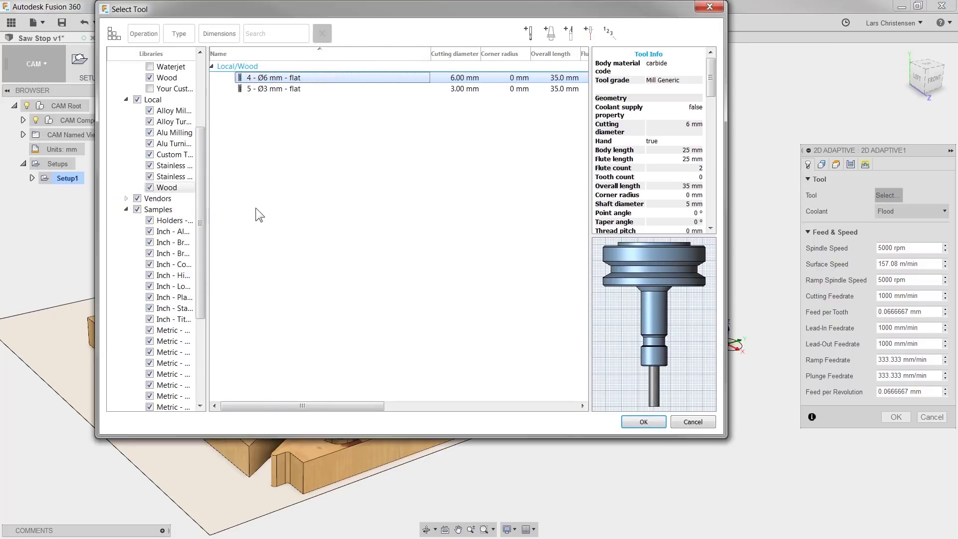
pyautogui.doubleClick(279, 88)
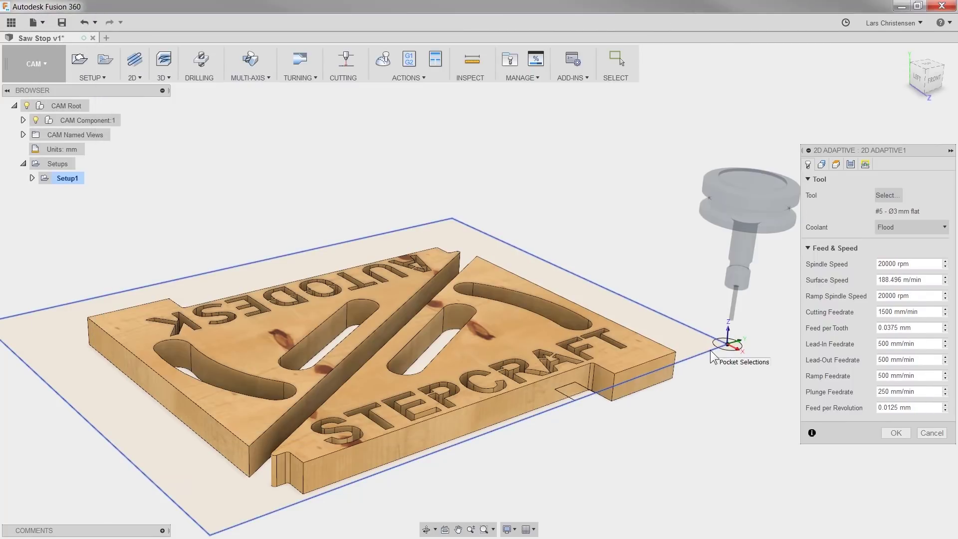
# Select the nine STEPCRAFT letter outlines as pocket geometry.
pyautogui.click(823, 164)
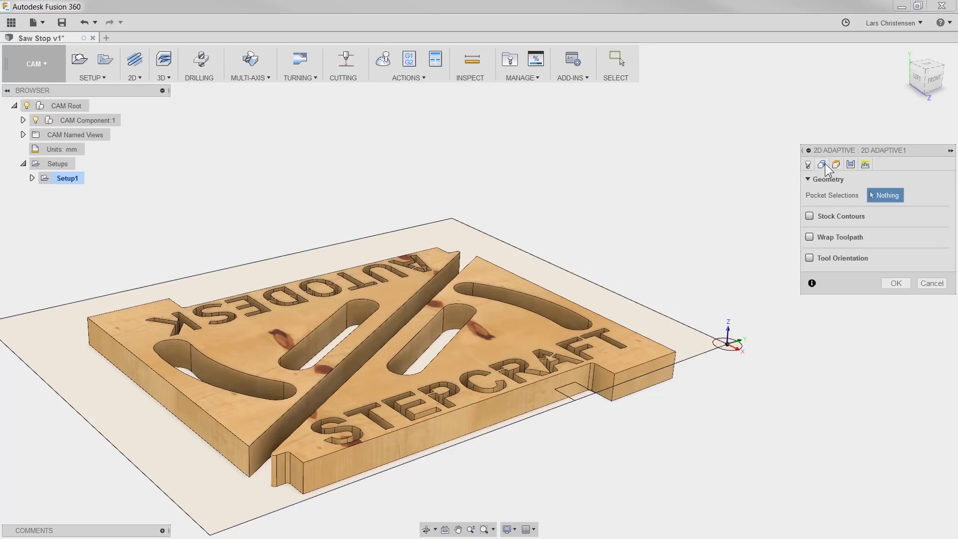
pyautogui.click(323, 420)
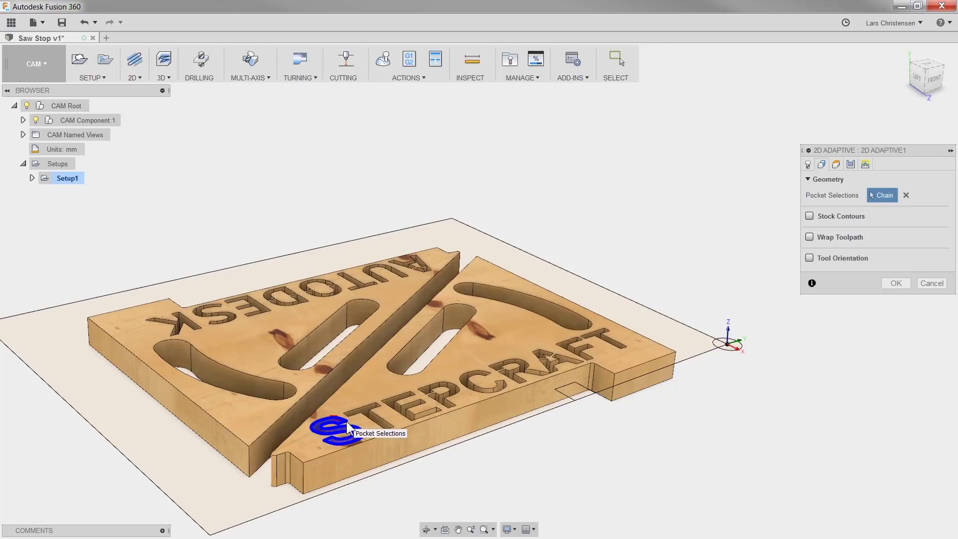
pyautogui.click(373, 421)
pyautogui.click(403, 415)
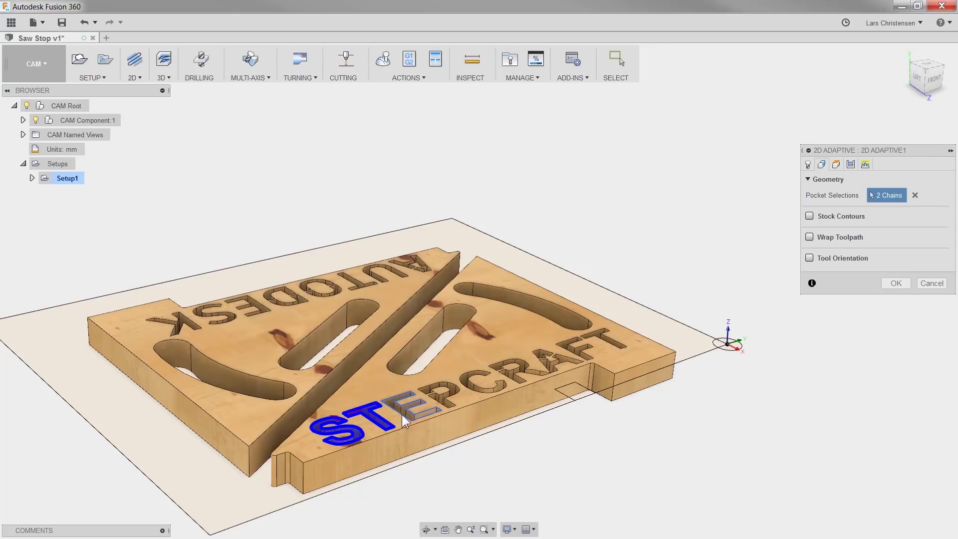
pyautogui.click(433, 398)
pyautogui.click(452, 373)
pyautogui.click(509, 372)
pyautogui.click(546, 368)
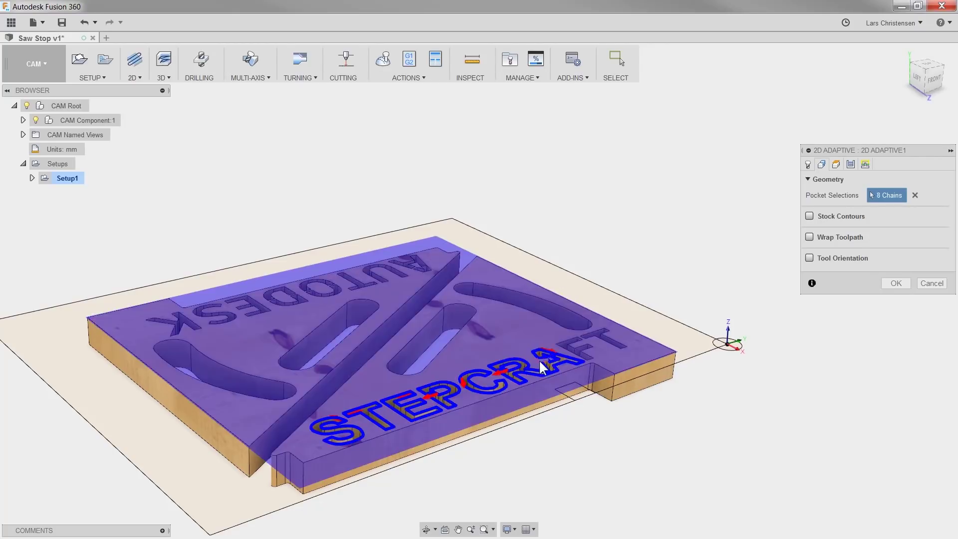
pyautogui.click(569, 355)
pyautogui.click(589, 340)
# Add the AUTODESK letter outlines, including the K, to the pocket selections.
pyautogui.scroll(5, 513, 352)
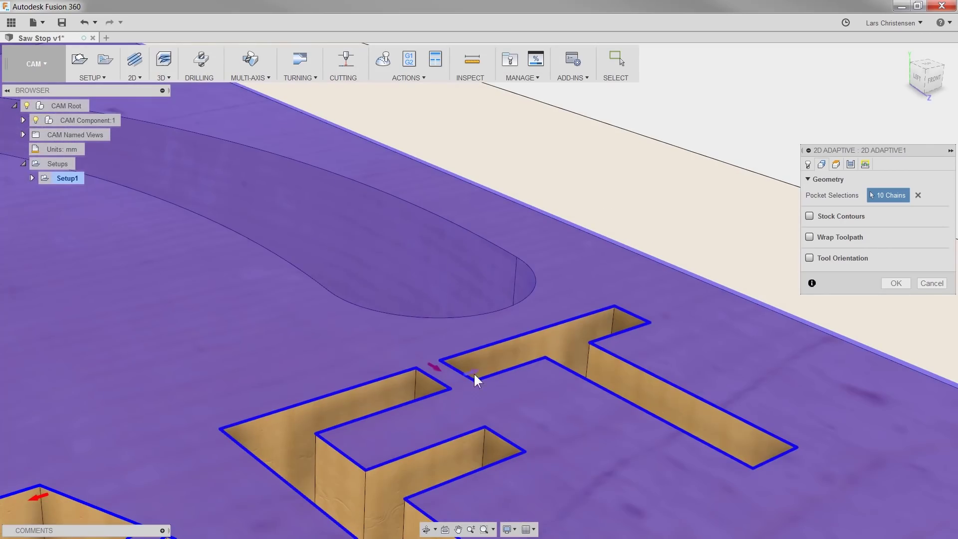
pyautogui.scroll(-3, 474, 372)
pyautogui.scroll(3, 370, 227)
pyautogui.moveTo(371, 228)
pyautogui.mouseDown()
pyautogui.moveTo(335, 290)
pyautogui.moveTo(169, 316)
pyautogui.mouseUp()
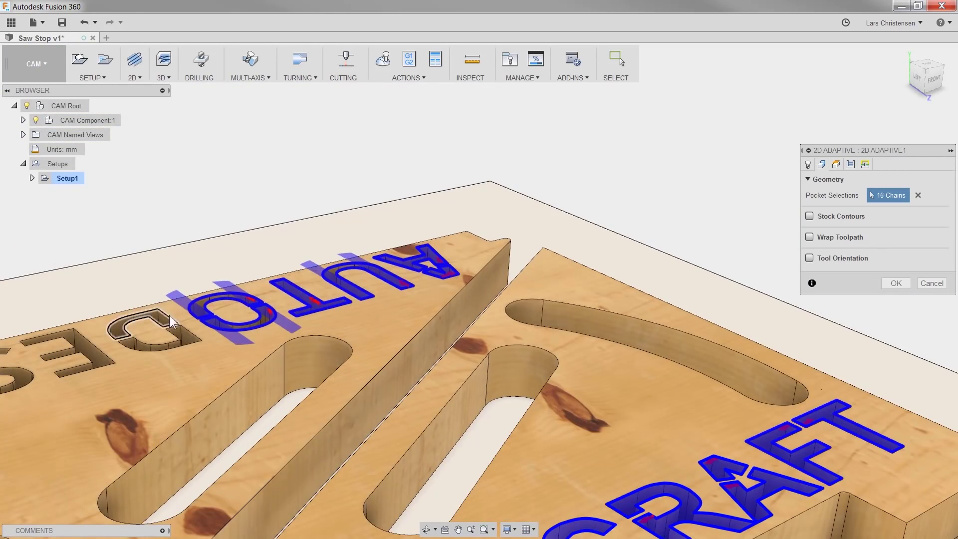
pyautogui.moveTo(170, 315); pyautogui.dragTo(247, 361, button='middle')
pyautogui.click(201, 380)
pyautogui.scroll(-4, 157, 280)
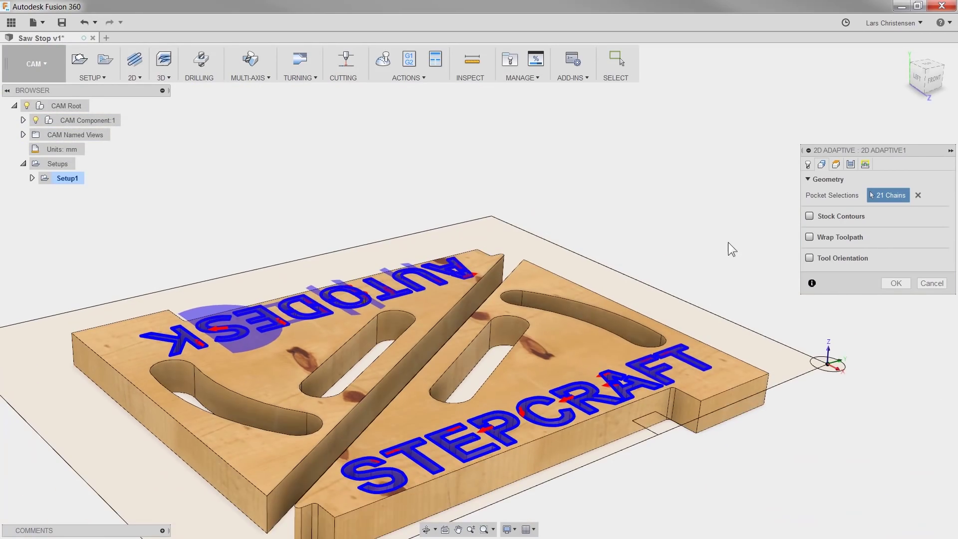
pyautogui.click(836, 164)
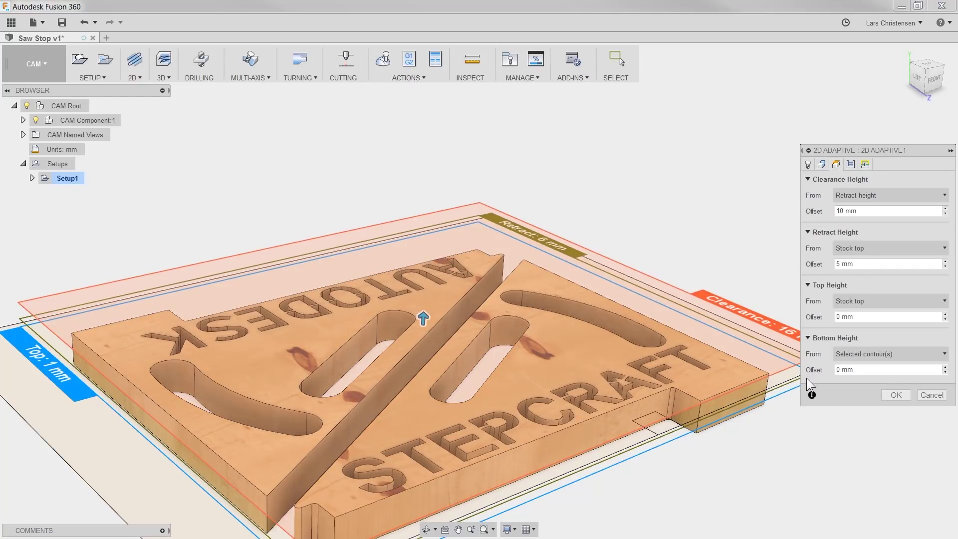
# Measure the bottom height from the stock bottom with a -0.5 offset, and set the clearance offset to 0.
pyautogui.click(878, 355)
pyautogui.click(849, 439)
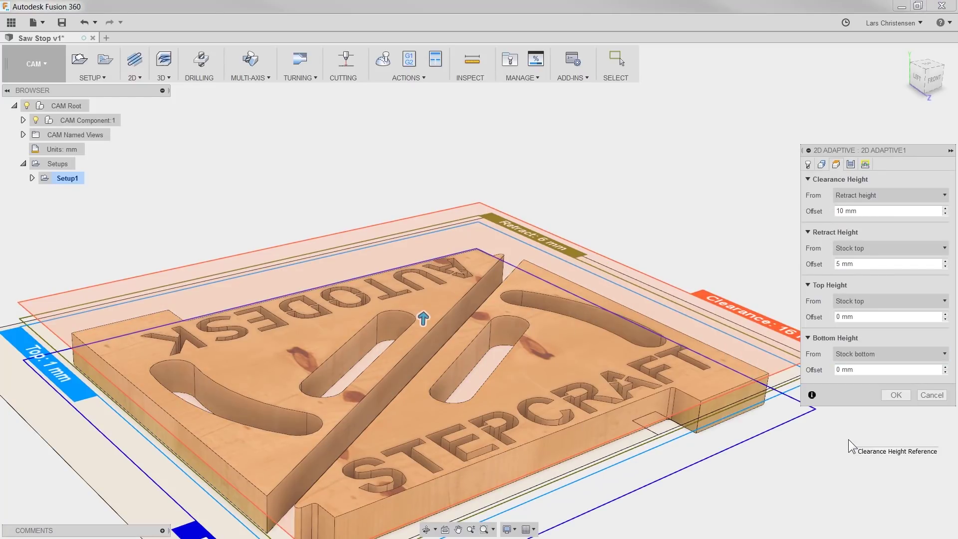
pyautogui.click(872, 370)
pyautogui.write('-.')
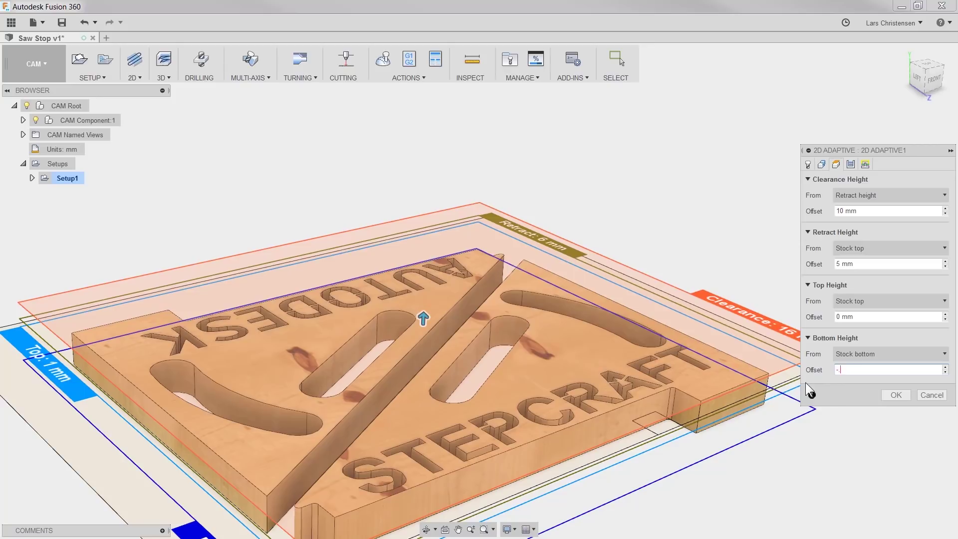
pyautogui.write('5')
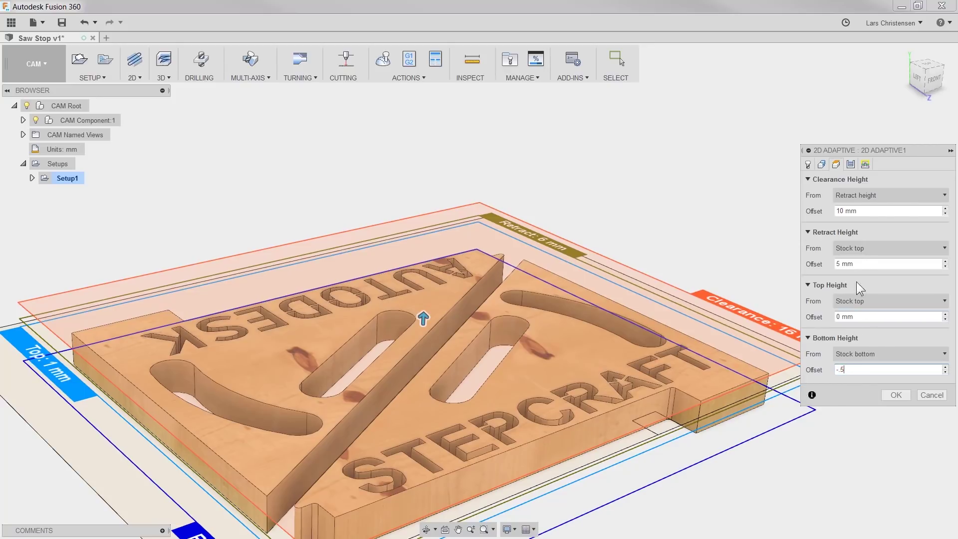
pyautogui.click(848, 211)
pyautogui.write('0')
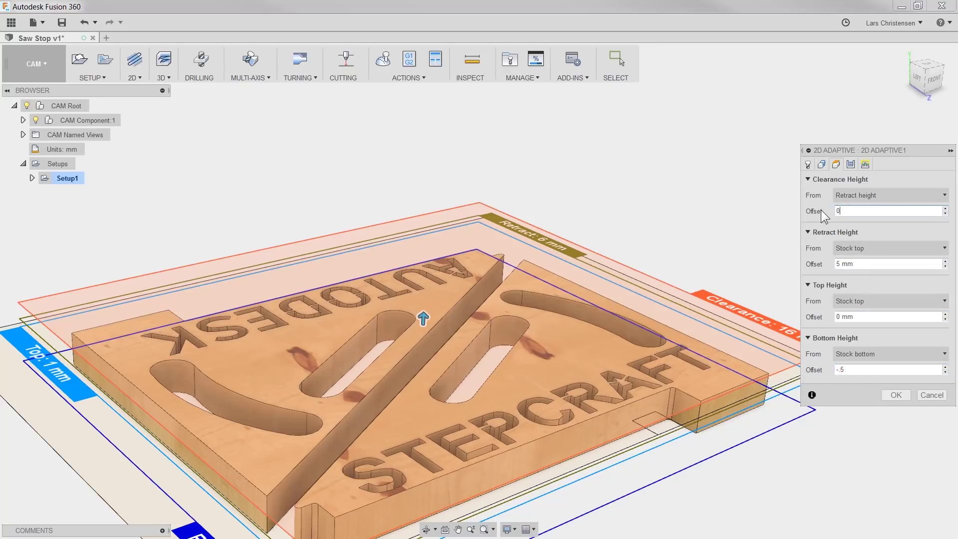
# Set optimal load 0.5 mm, keep Climb, enable Multiple Depths, and leave 0.1 mm stock.
pyautogui.click(851, 164)
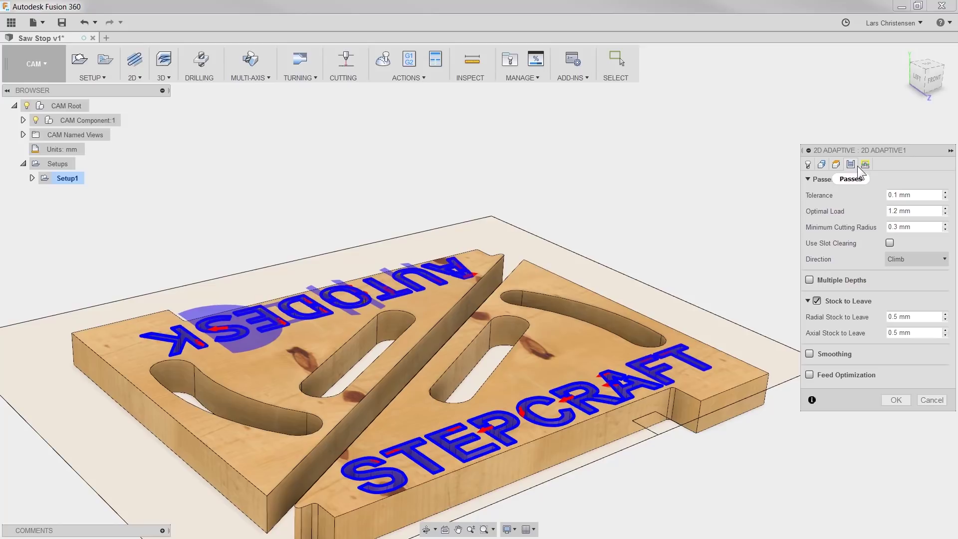
pyautogui.click(855, 211)
pyautogui.write('.5')
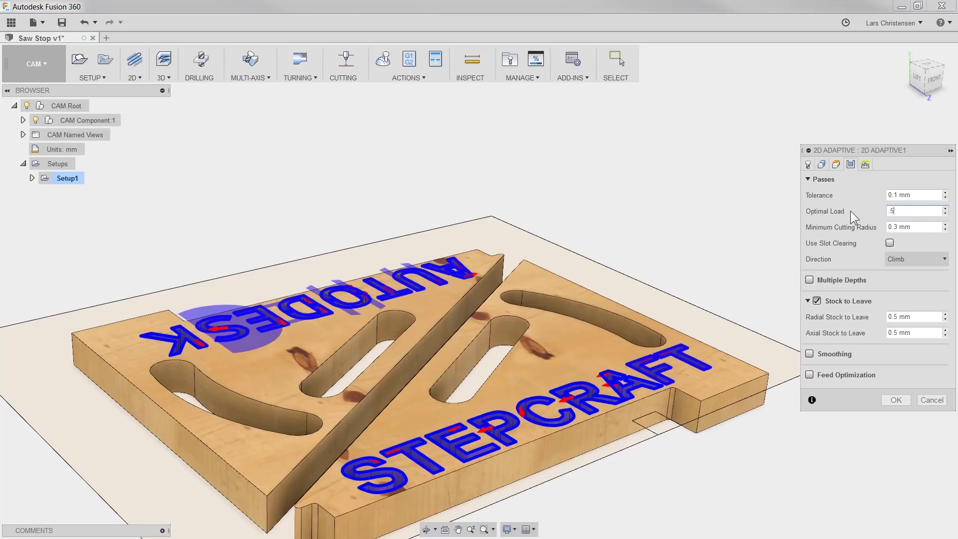
pyautogui.click(928, 259)
pyautogui.click(927, 260)
pyautogui.click(810, 280)
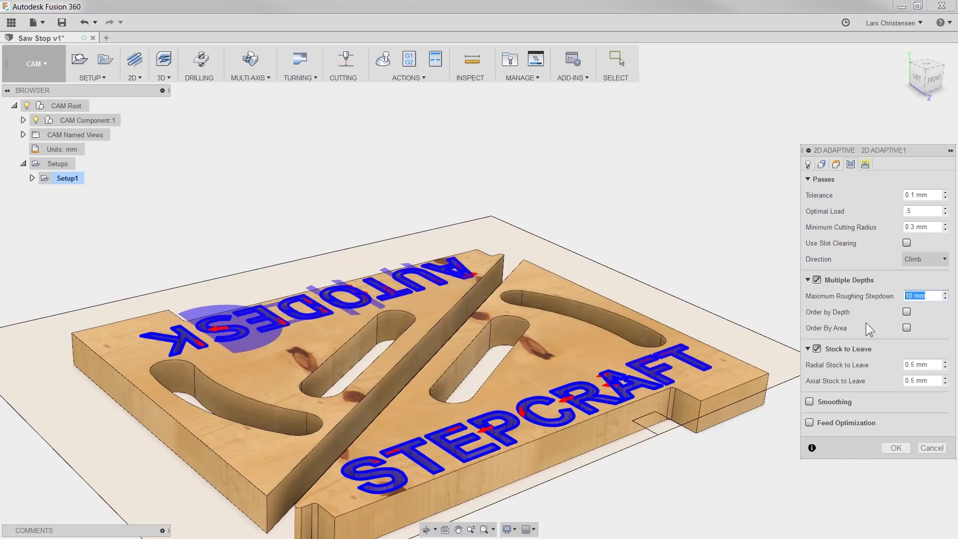
pyautogui.click(808, 369)
pyautogui.write('.1')
# Change the ramp type from helix to Plunge and generate the 2D Adaptive1 toolpath.
pyautogui.click(866, 165)
pyautogui.click(896, 394)
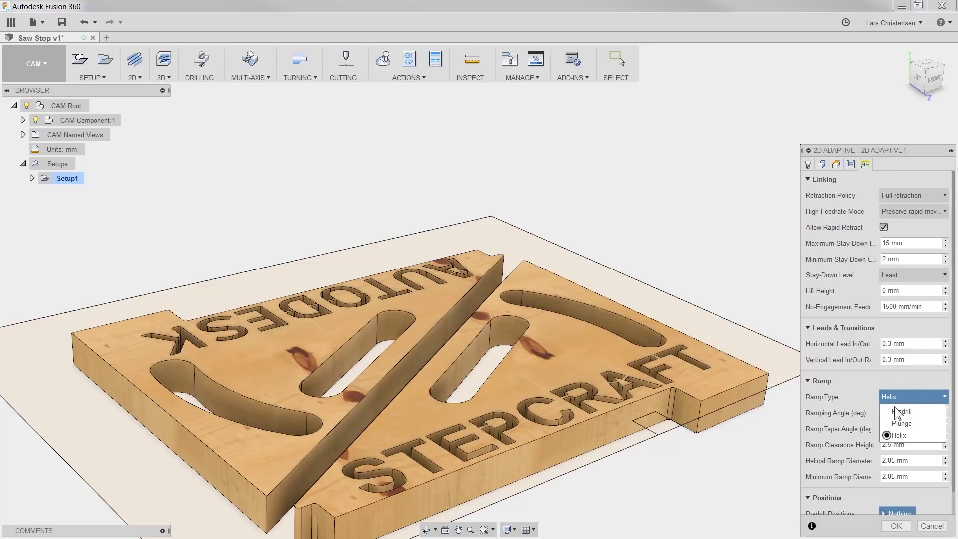
pyautogui.click(896, 424)
pyautogui.click(895, 493)
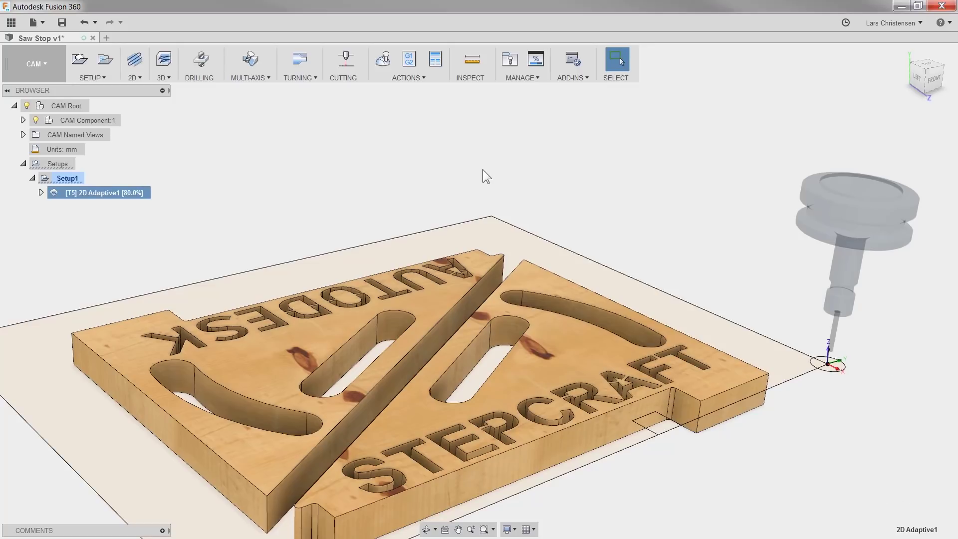
# Derive a 2D Contour operation from 2D Adaptive1, inheriting its Ø3 mm flat tool and feeds.
pyautogui.rightClick(90, 196)
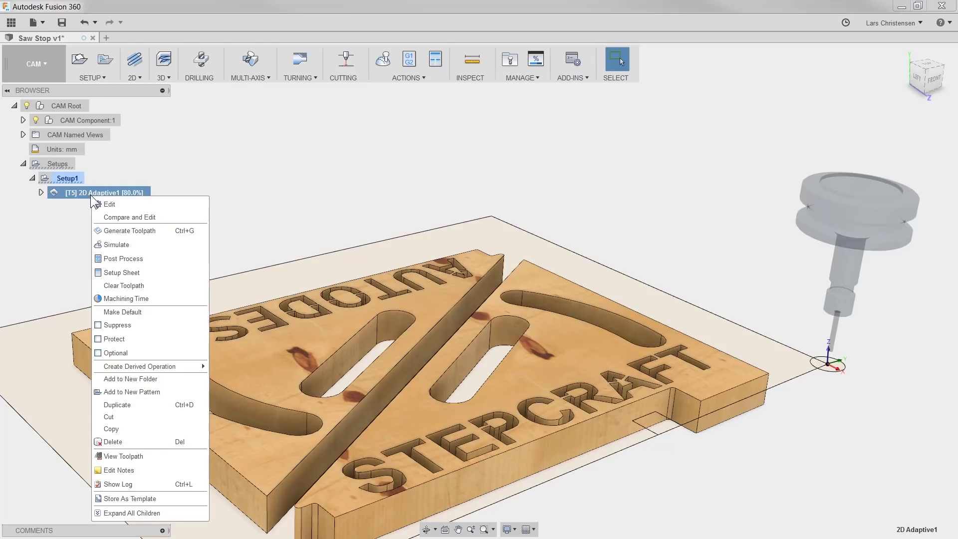
pyautogui.moveTo(131, 370)
pyautogui.moveTo(235, 379)
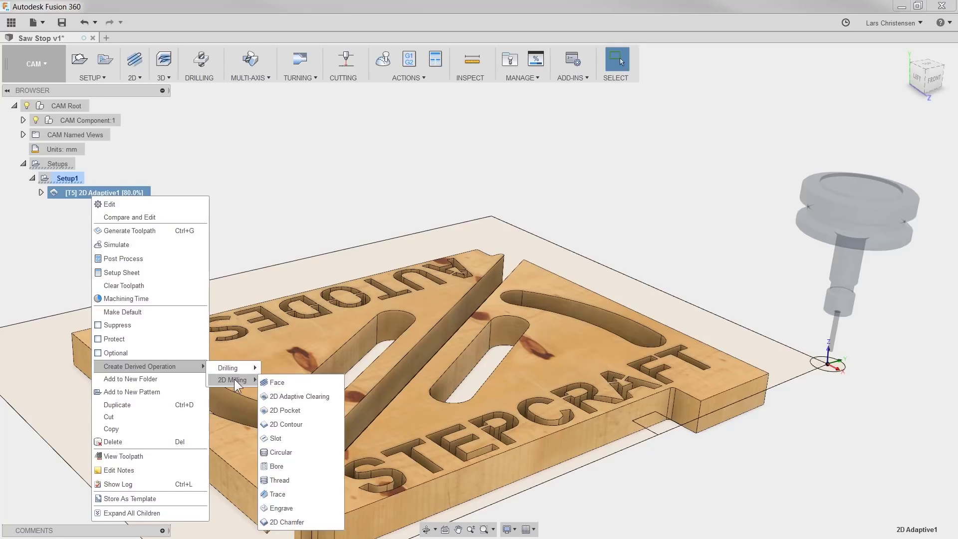
pyautogui.click(295, 423)
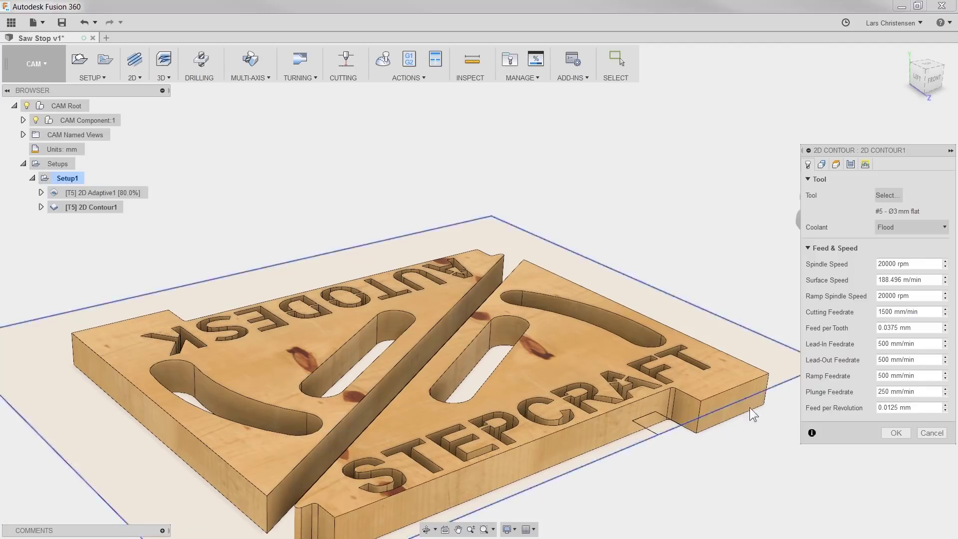
# Give 2D Contour1 a 5 mm maximum roughing stepdown and generate its toolpath.
pyautogui.click(821, 165)
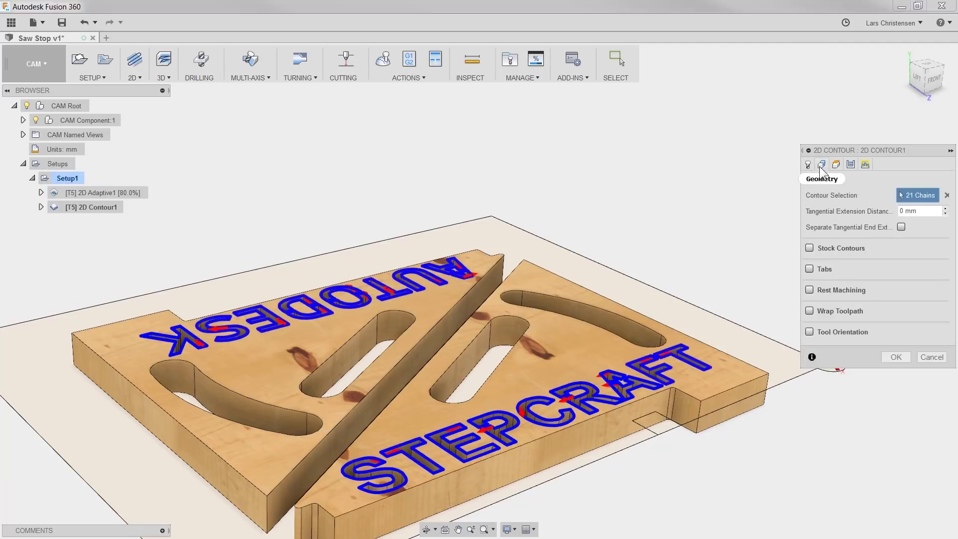
pyautogui.click(836, 166)
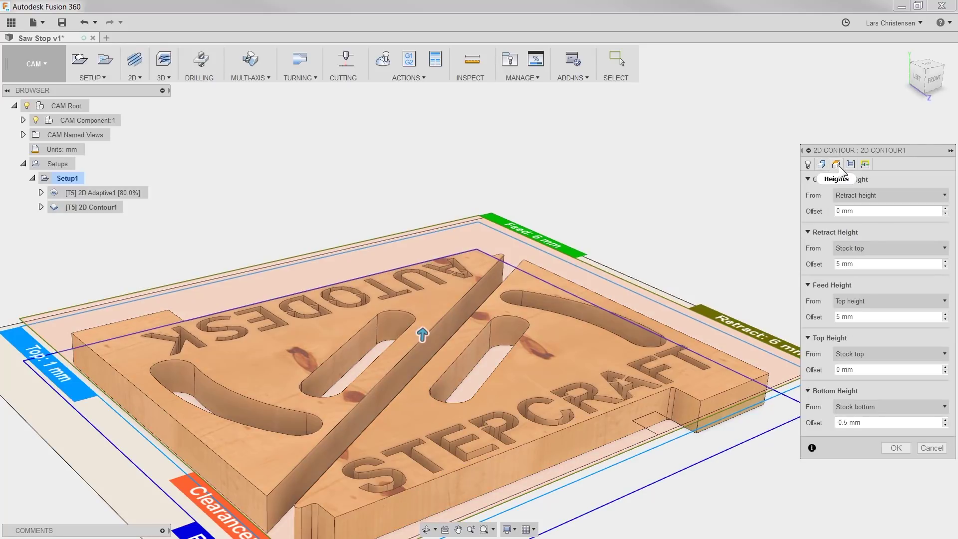
pyautogui.click(850, 166)
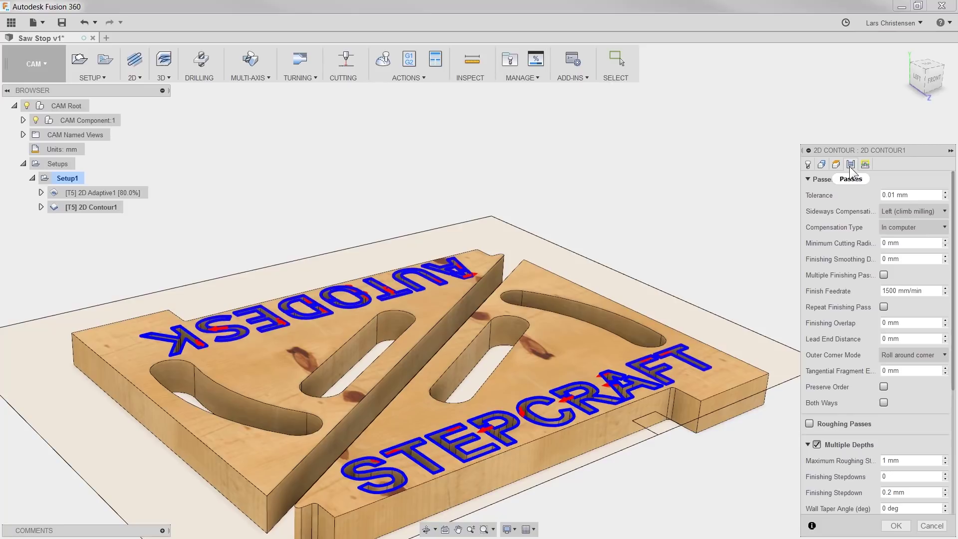
pyautogui.click(898, 460)
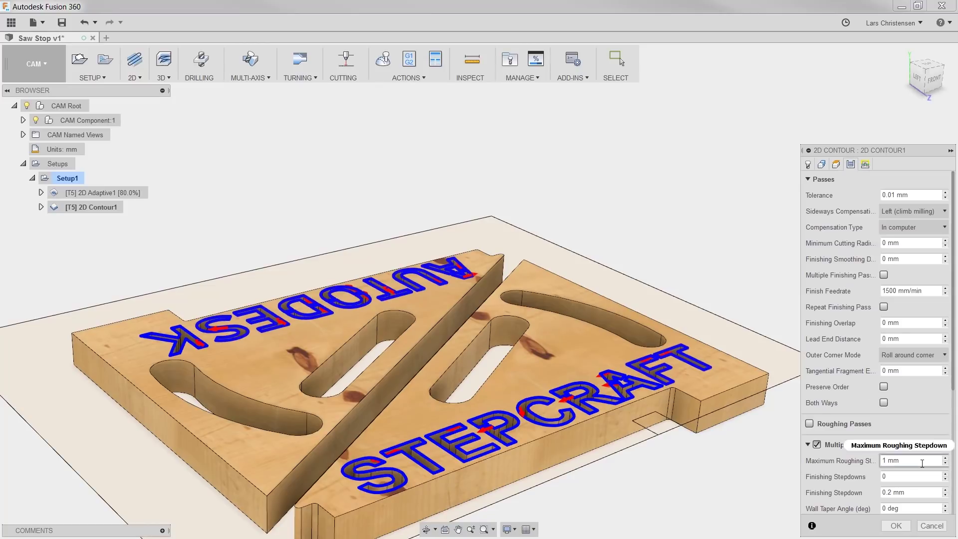
pyautogui.write('5')
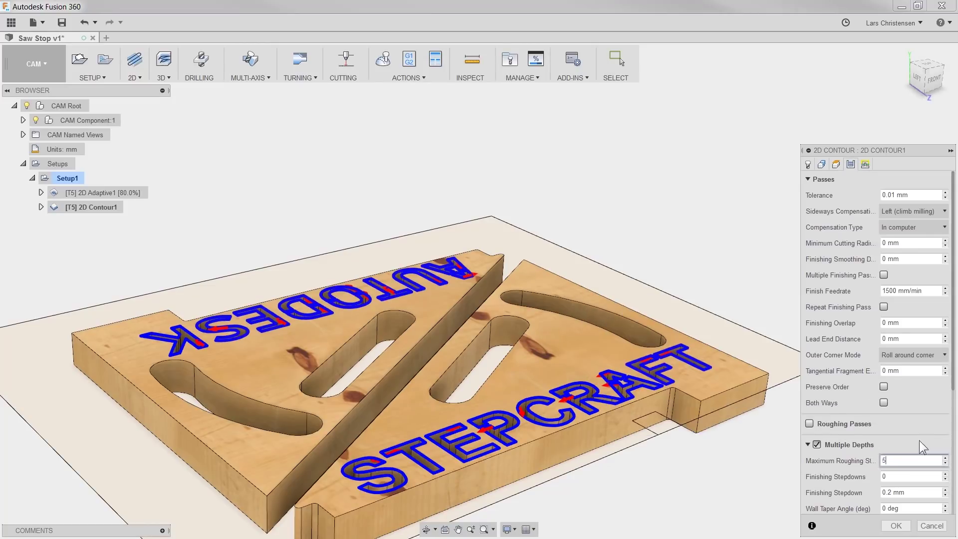
pyautogui.scroll(-2, 919, 441)
pyautogui.click(907, 447)
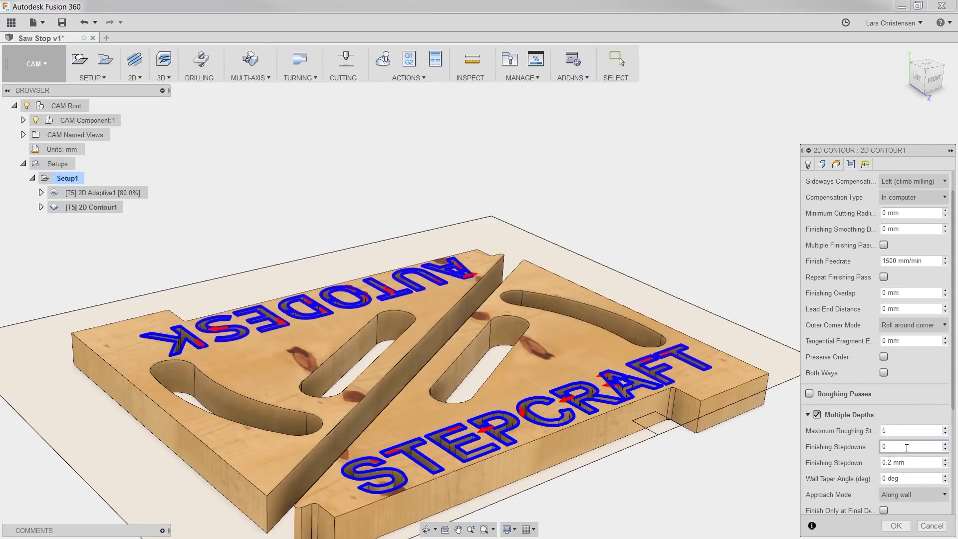
pyautogui.click(868, 165)
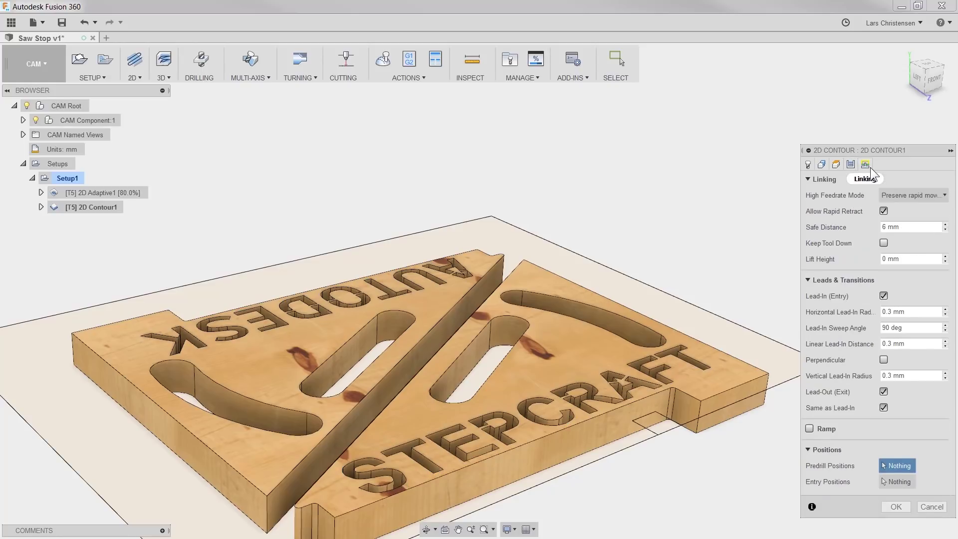
pyautogui.click(897, 507)
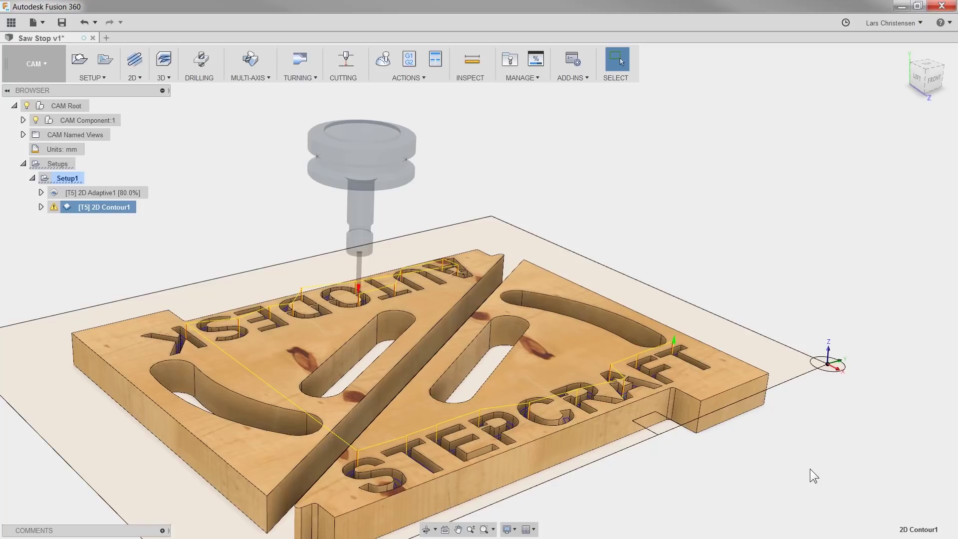
pyautogui.click(138, 78)
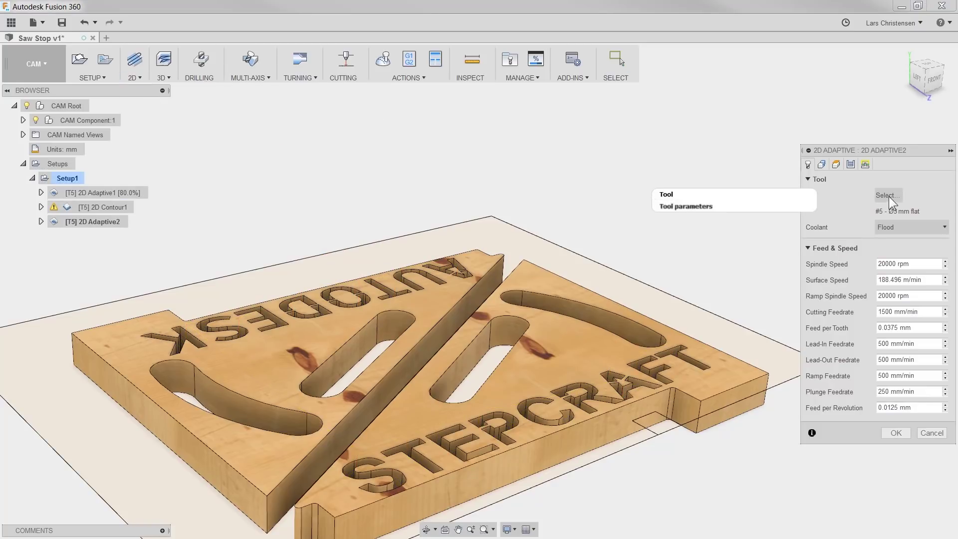
# Choose tool 4, the Ø6 mm flat tool from the Wood library, for the new 2D Adaptive clearing.
pyautogui.click(891, 196)
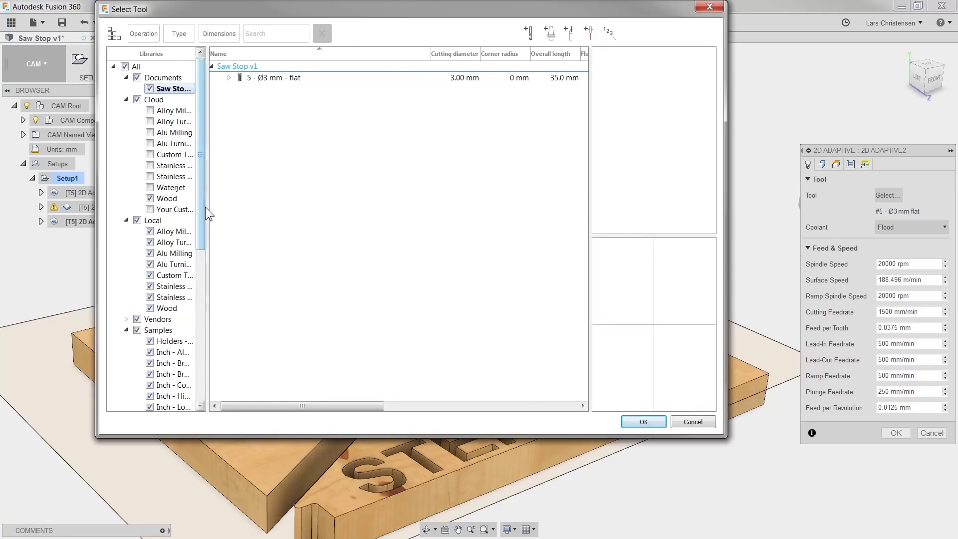
pyautogui.moveTo(205, 206)
pyautogui.mouseDown()
pyautogui.moveTo(201, 307)
pyautogui.moveTo(201, 220)
pyautogui.mouseUp()
pyautogui.click(167, 286)
pyautogui.click(269, 78)
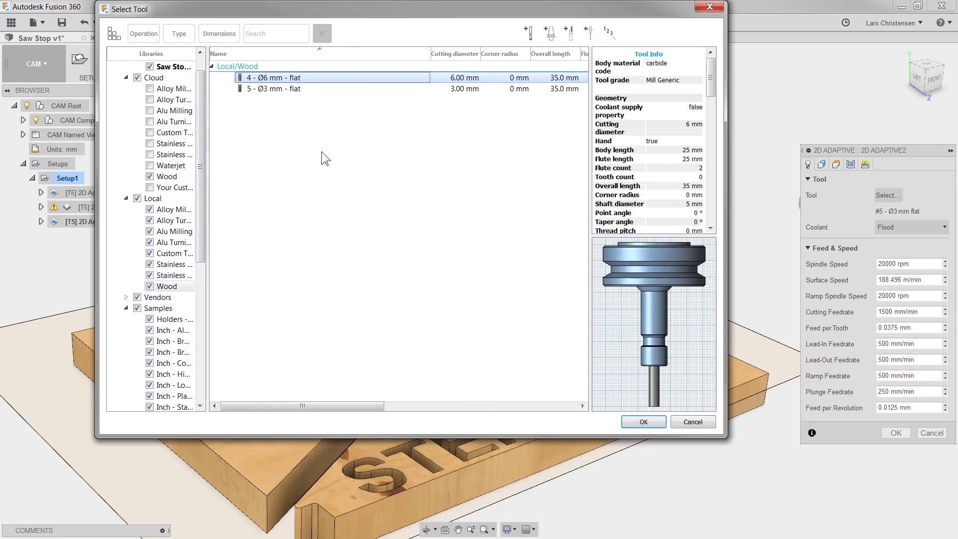
pyautogui.click(644, 422)
# Select the four slots (two curved, two straight) as pocket geometry.
pyautogui.click(821, 165)
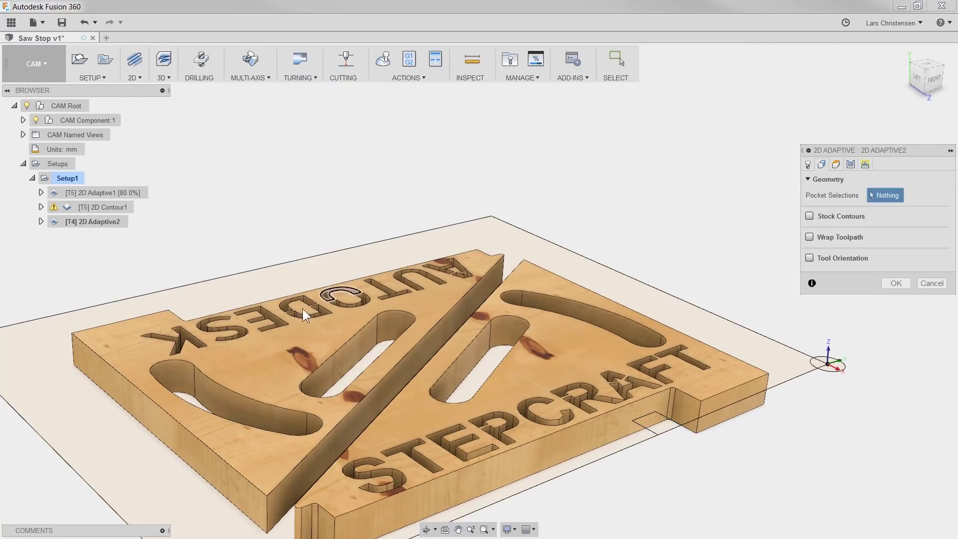
pyautogui.click(199, 402)
pyautogui.click(344, 374)
pyautogui.click(475, 366)
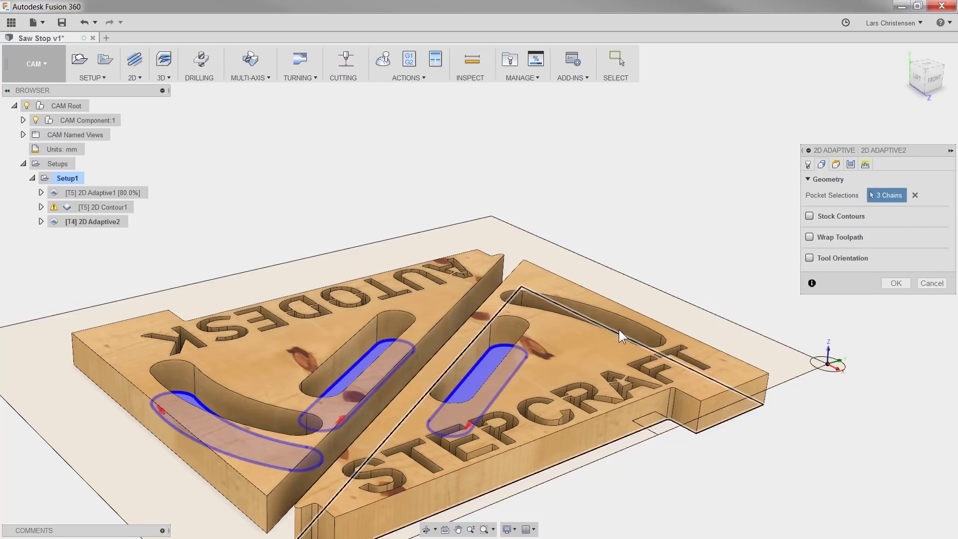
pyautogui.click(619, 330)
pyautogui.keyDown('shift'); pyautogui.moveTo(622, 333); pyautogui.dragTo(614, 405, button='middle'); pyautogui.keyUp('shift')
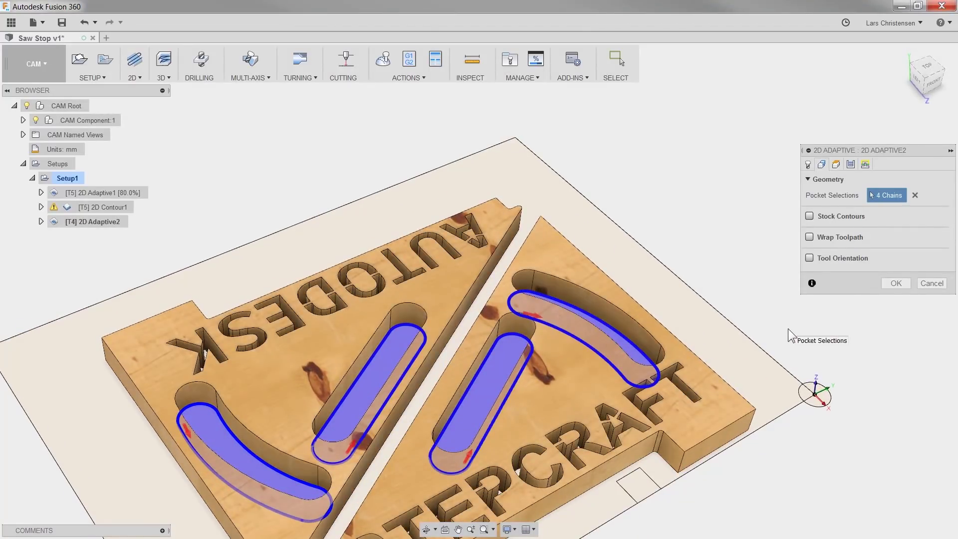
# Set the bottom height offset to -5 mm and the clearance offset to 0.
pyautogui.click(836, 164)
pyautogui.click(868, 370)
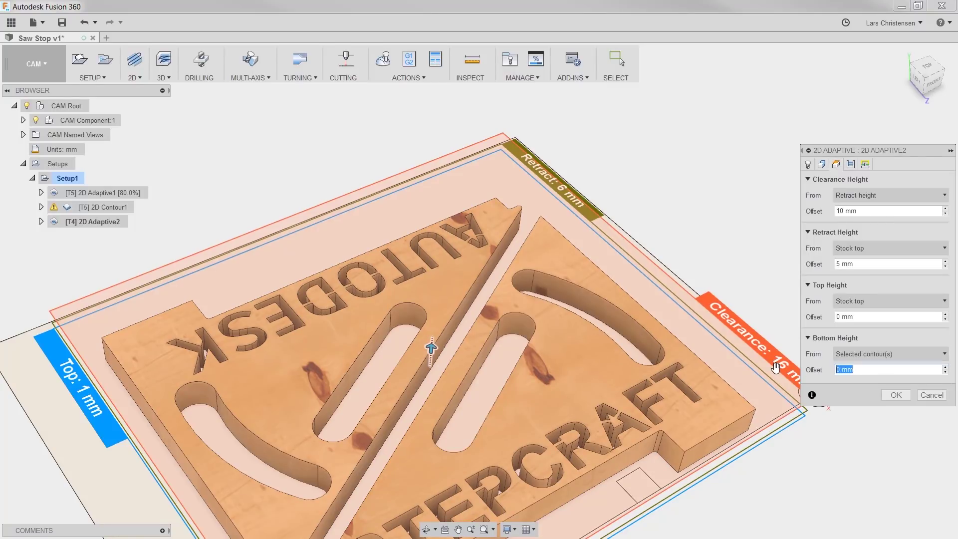
pyautogui.write('-5')
pyautogui.click(871, 211)
pyautogui.write('0')
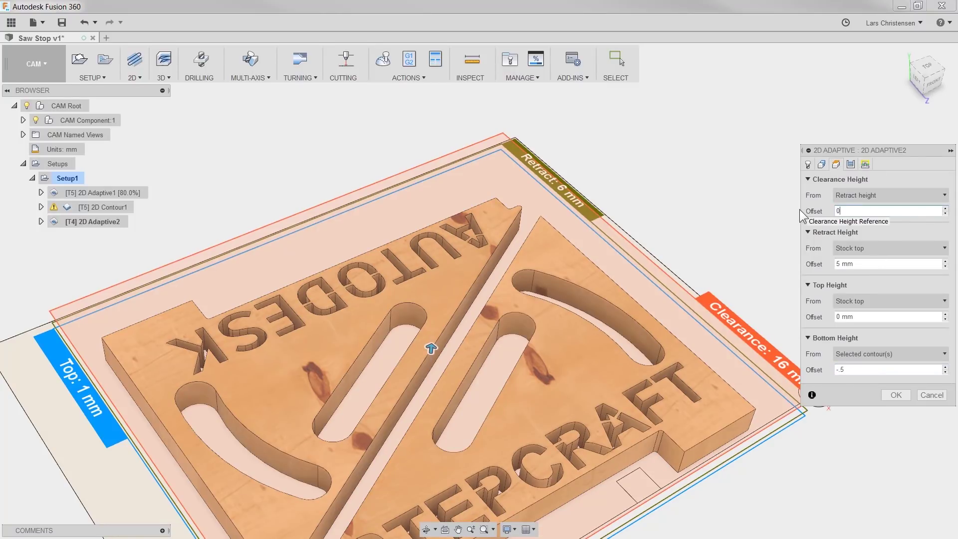
# Set optimal load to 1.5 mm with Multiple Depths left off, and generate the 2D Adaptive2 toolpath.
pyautogui.click(851, 164)
pyautogui.click(899, 210)
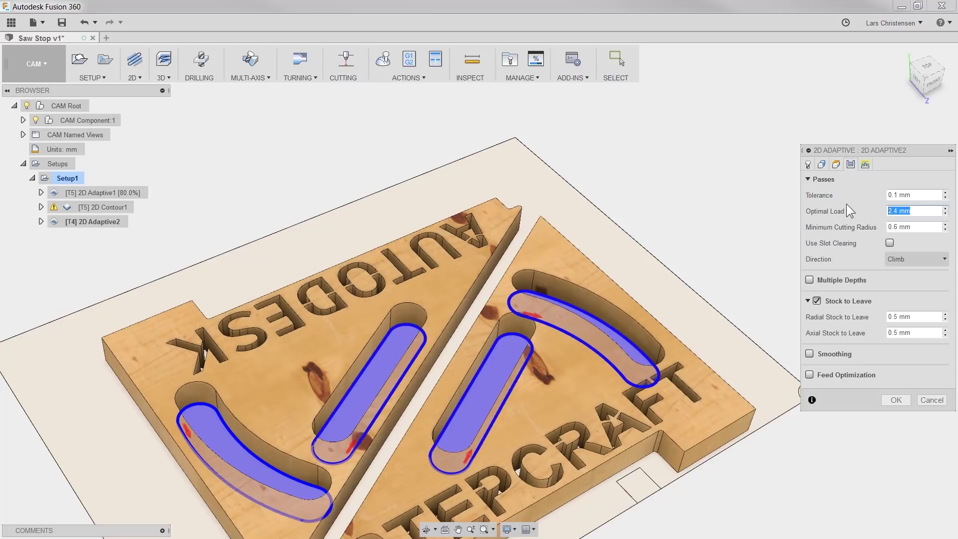
pyautogui.write('1.5')
pyautogui.click(810, 280)
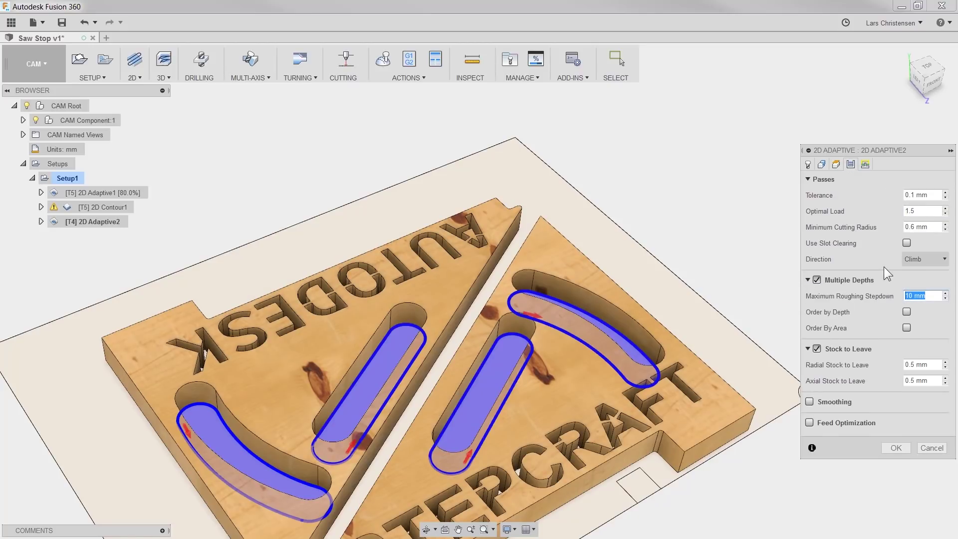
pyautogui.write('2')
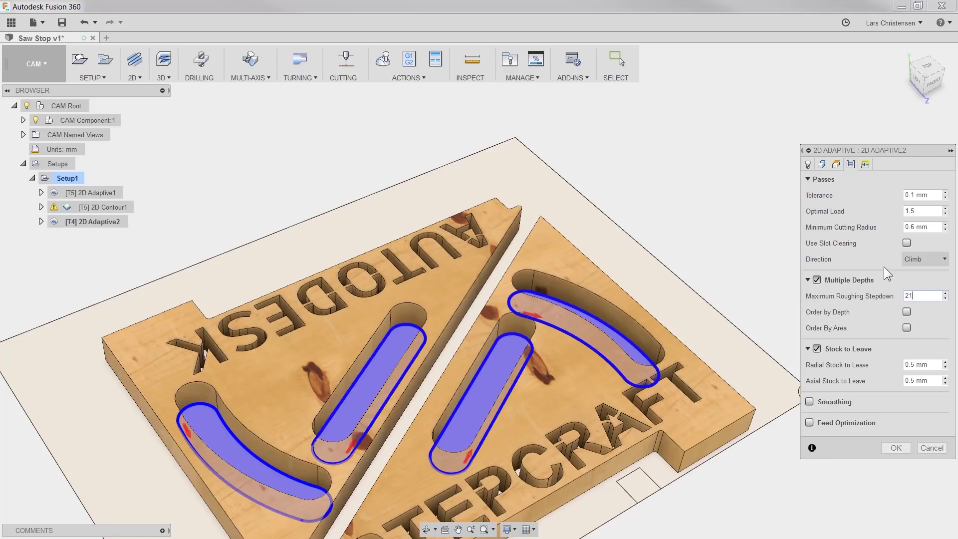
pyautogui.write('1')
pyautogui.click(818, 280)
pyautogui.click(819, 315)
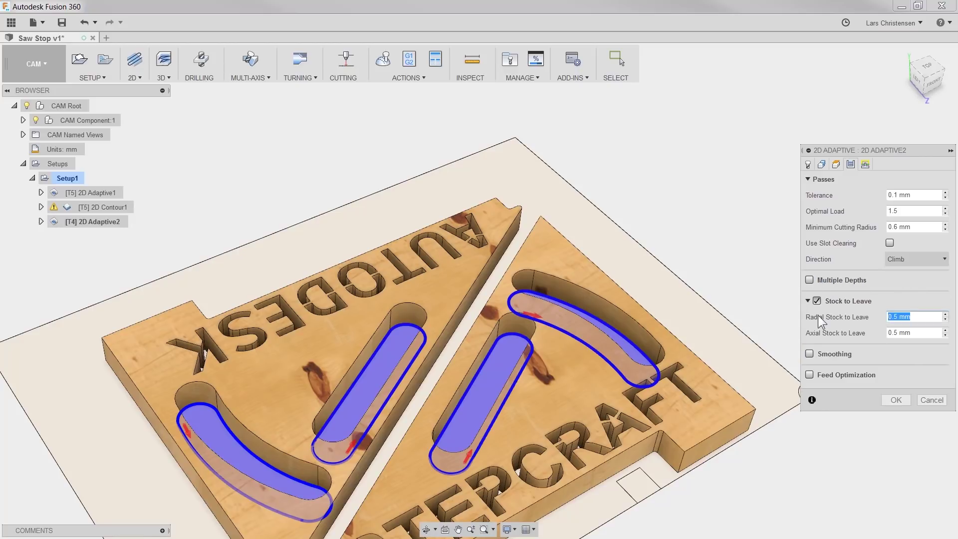
pyautogui.click(867, 165)
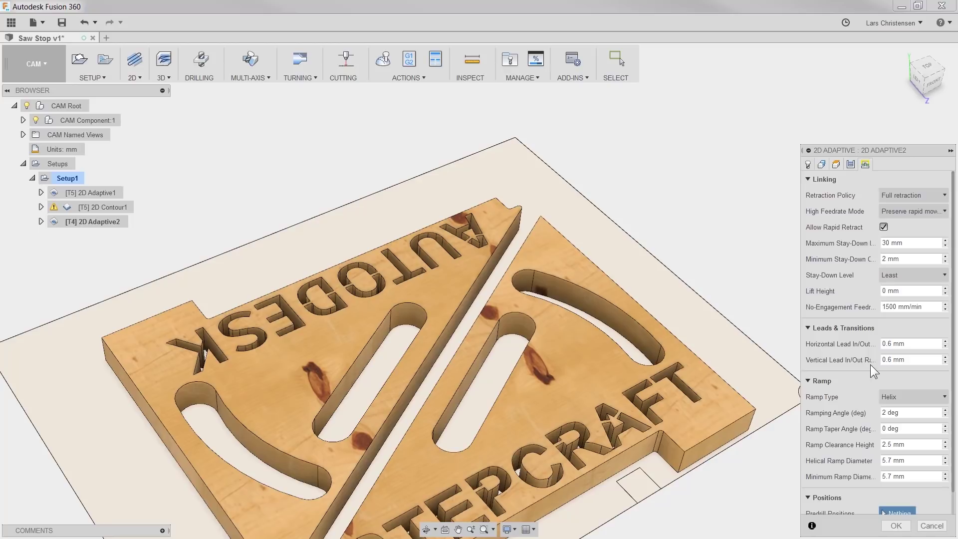
pyautogui.press('Return')
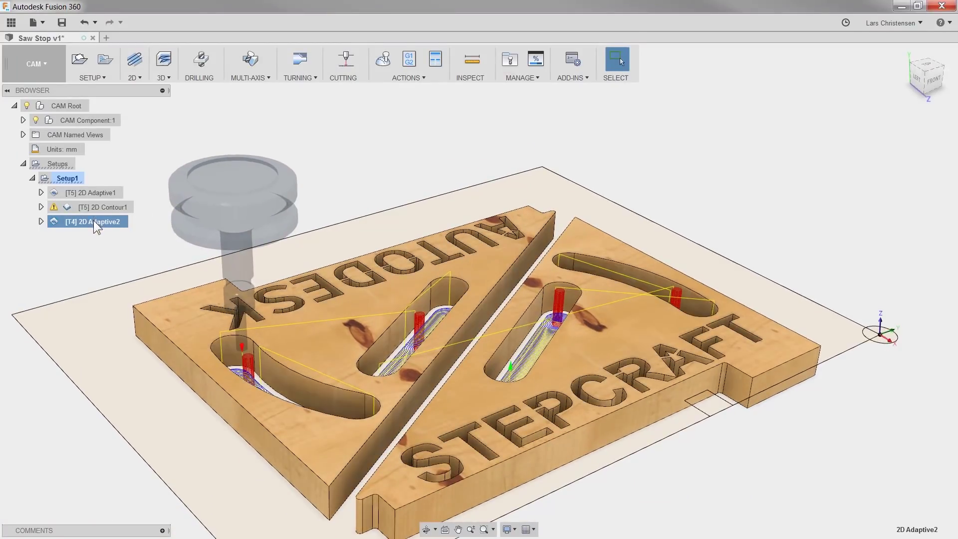
# Derive a 2D Contour from 2D Adaptive2 with Multiple Depths enabled and generate the slot toolpath.
pyautogui.rightClick(94, 220)
pyautogui.moveTo(170, 172)
pyautogui.moveTo(247, 188)
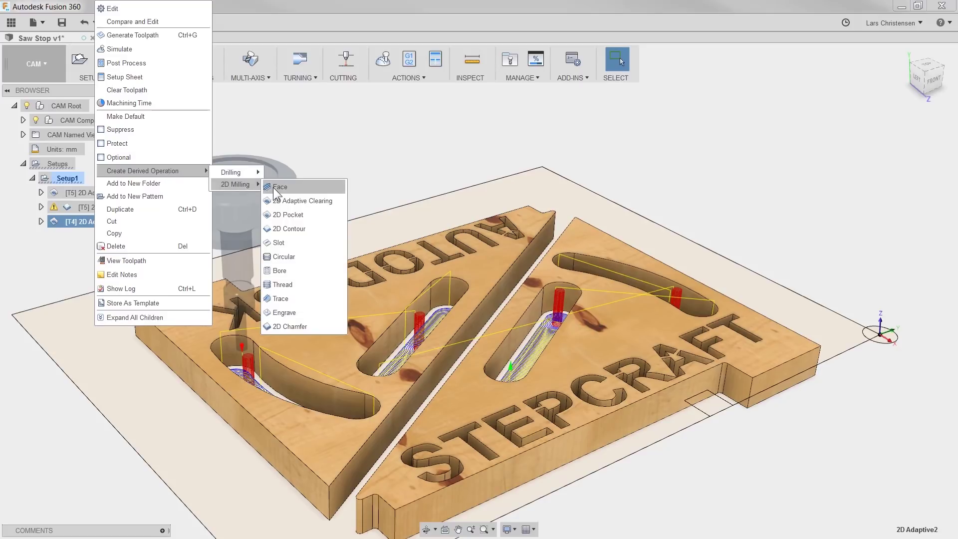
pyautogui.click(300, 230)
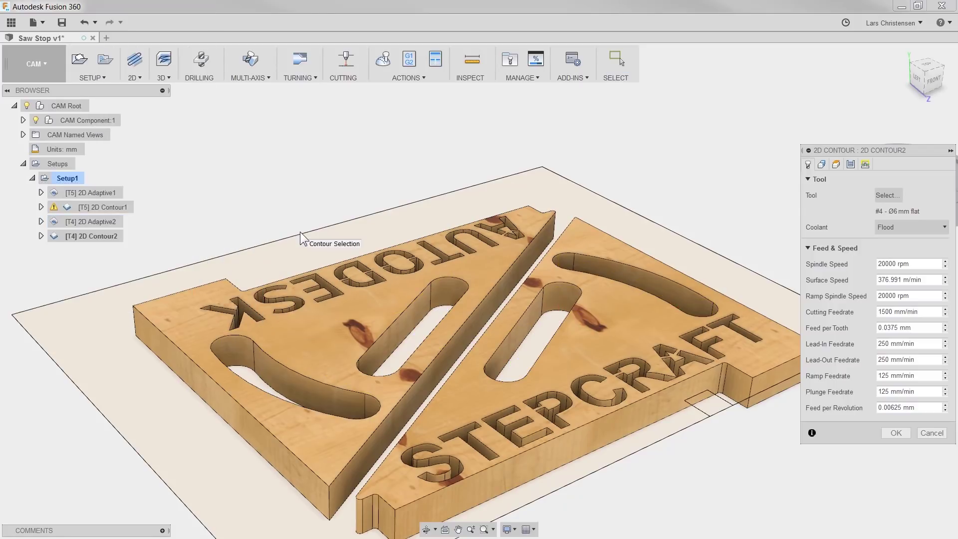
pyautogui.click(822, 166)
pyautogui.click(836, 166)
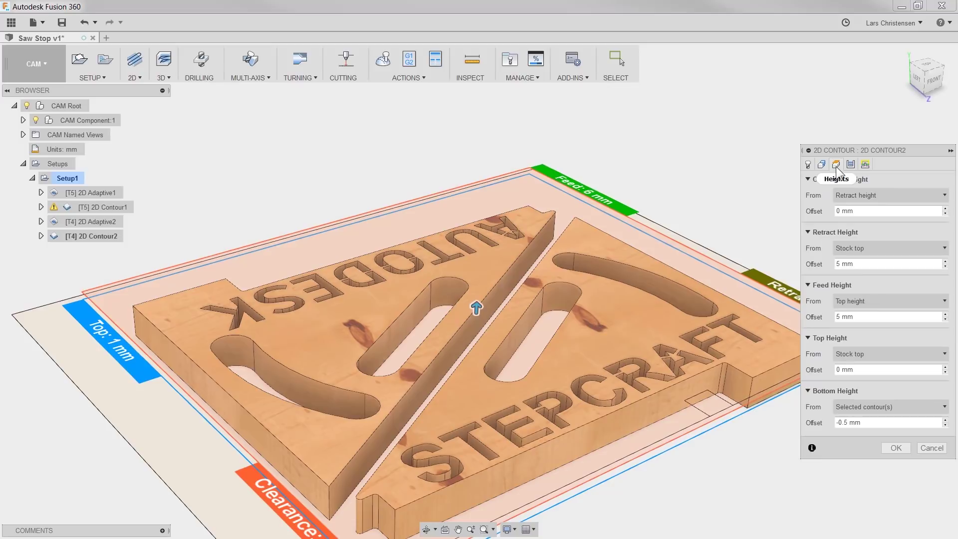
pyautogui.click(850, 165)
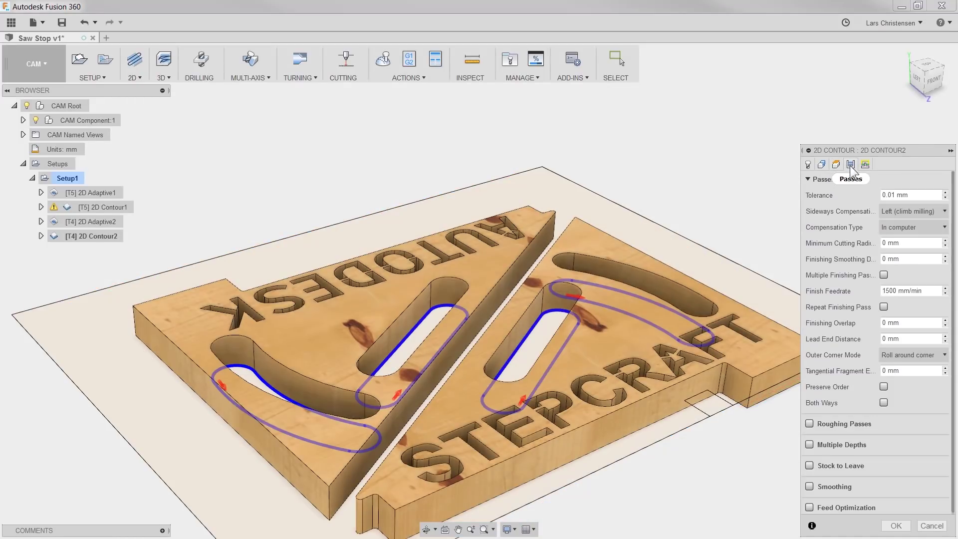
pyautogui.click(810, 444)
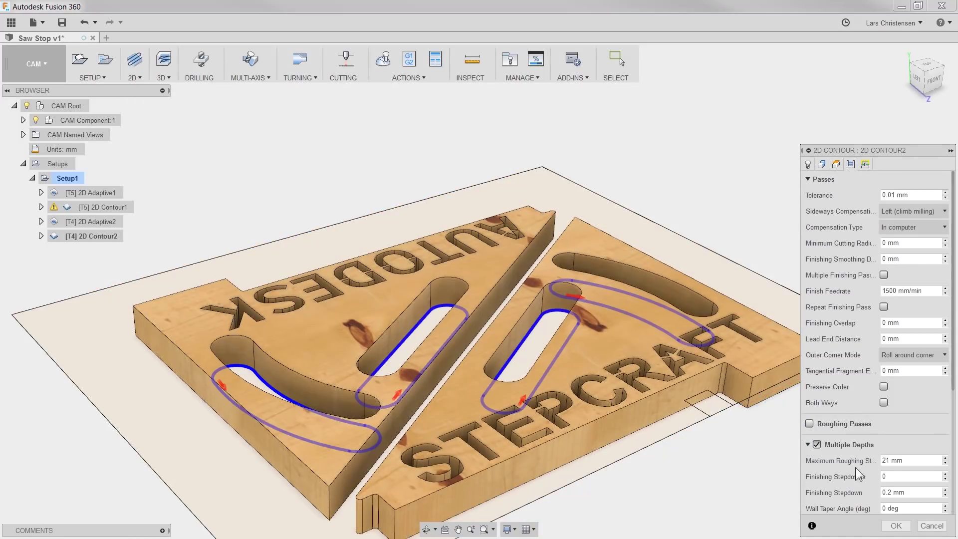
pyautogui.click(896, 525)
# Start a new 2D Contour operation.
pyautogui.click(881, 451)
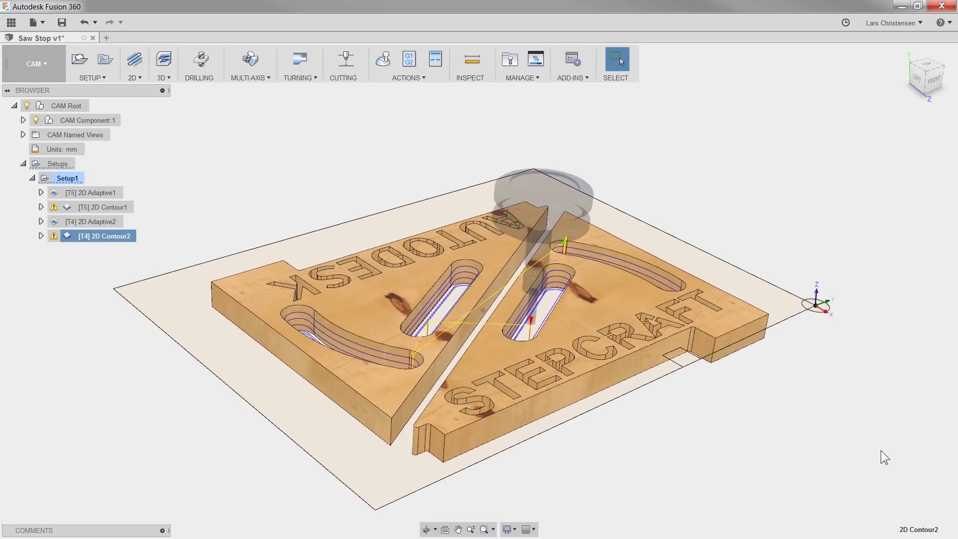
pyautogui.click(134, 78)
pyautogui.click(148, 134)
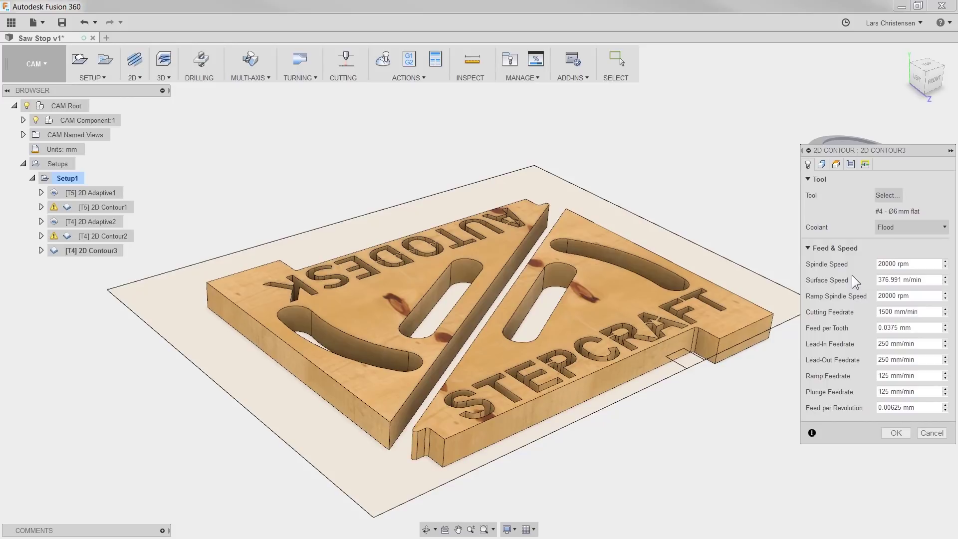
# Set the cutting feedrate to 750 mm/min and chain both push sticks' outer edges.
pyautogui.click(927, 312)
pyautogui.write('750')
pyautogui.click(822, 165)
pyautogui.click(606, 400)
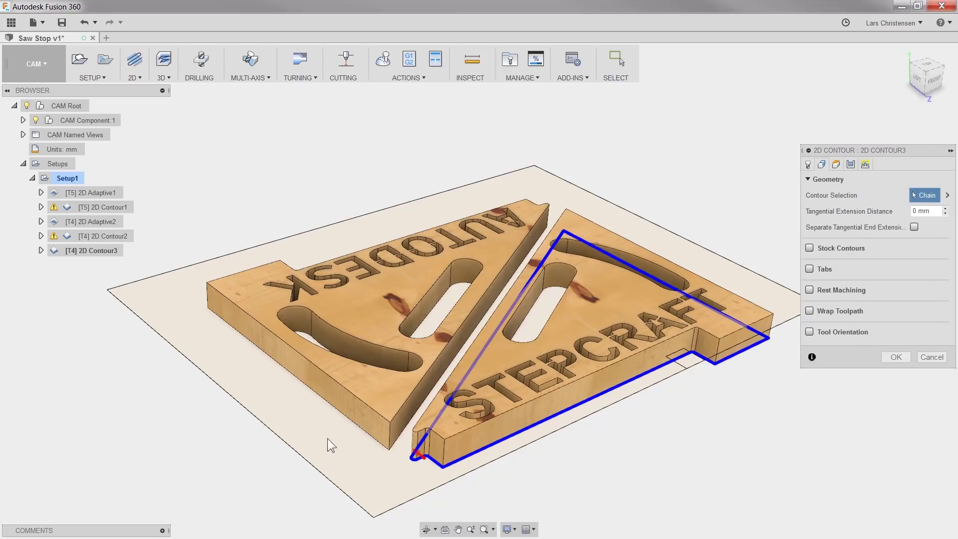
pyautogui.click(341, 420)
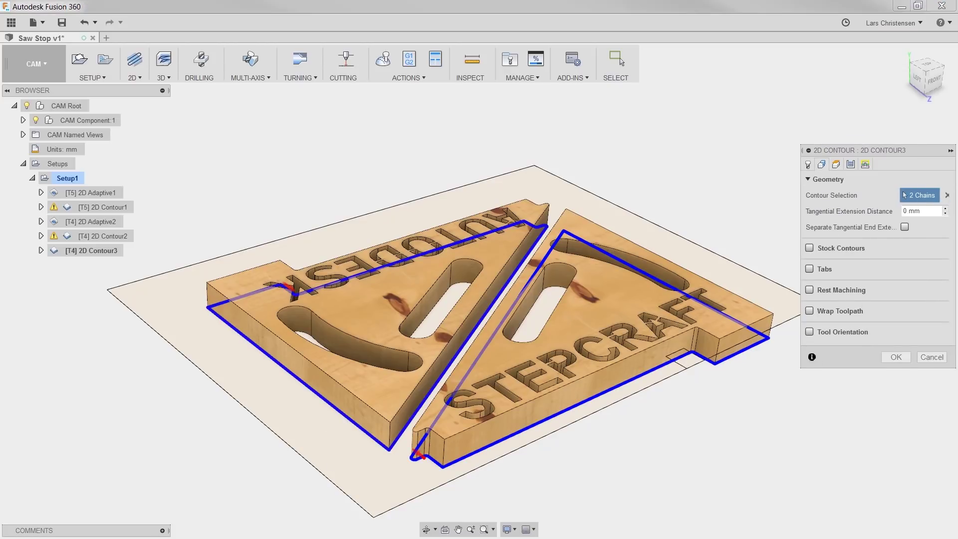
# Enable holding tabs 12 mm wide, 2 mm high, spaced every 100 mm.
pyautogui.click(810, 269)
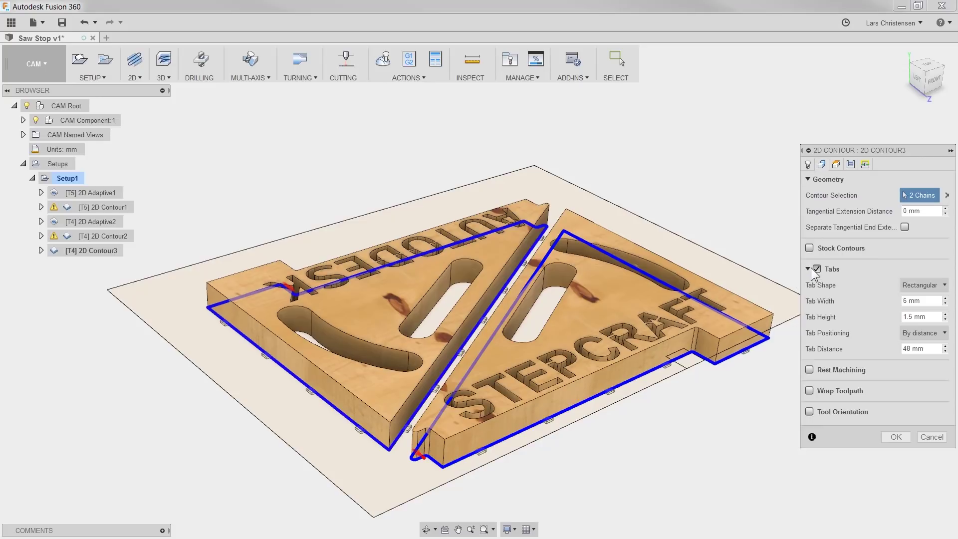
pyautogui.doubleClick(916, 301)
pyautogui.write('12')
pyautogui.press('Tab')
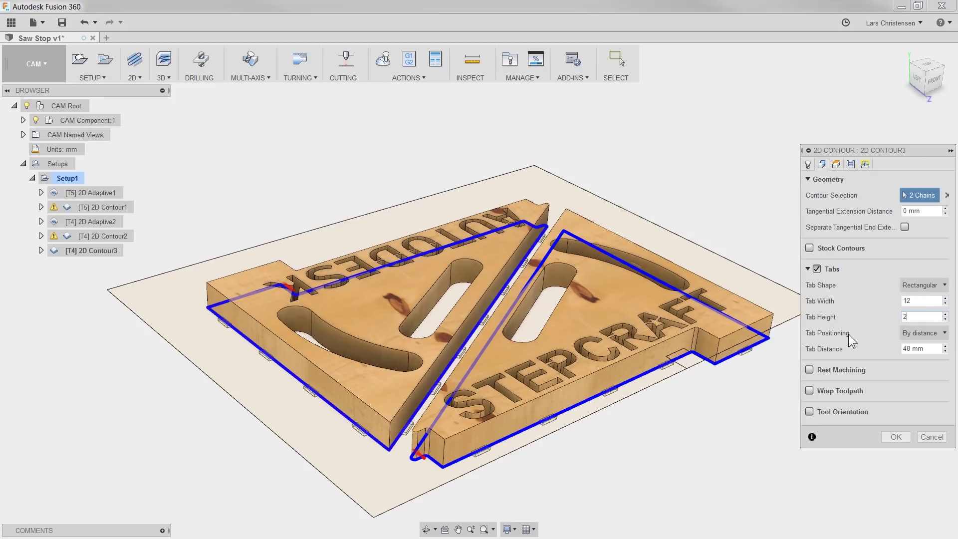
pyautogui.write('100')
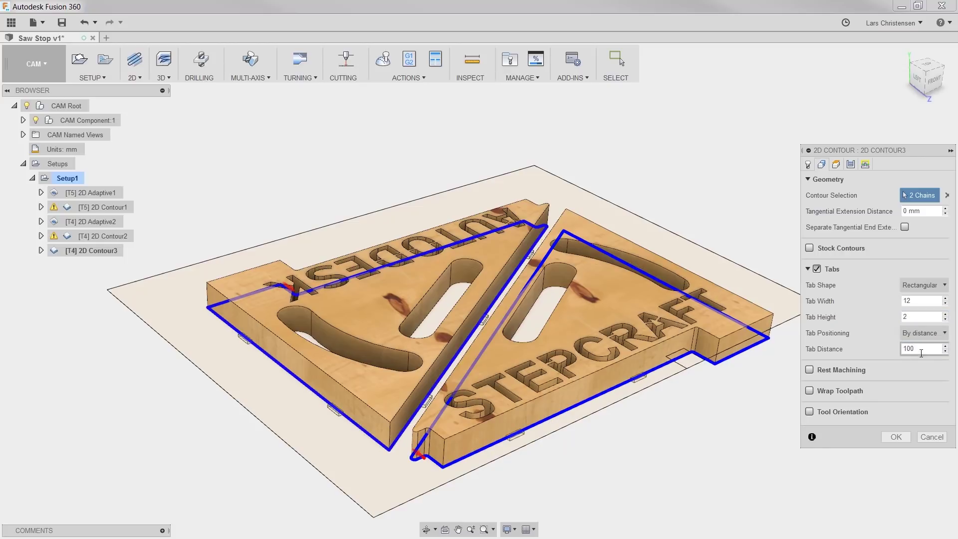
# Enable Multiple Depths with a 3 mm maximum stepdown and generate the 2D Contour3 toolpath.
pyautogui.click(852, 165)
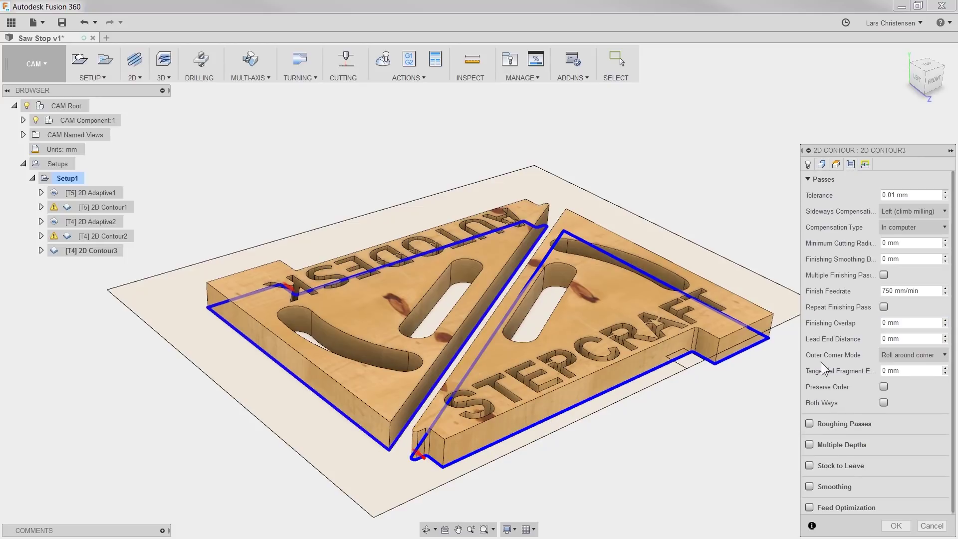
pyautogui.click(809, 444)
pyautogui.doubleClick(899, 460)
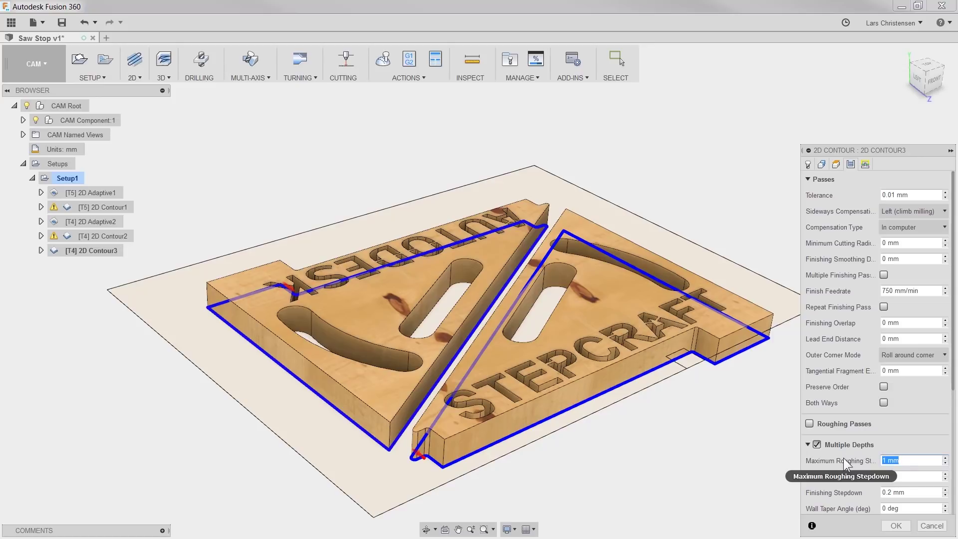
pyautogui.write('3')
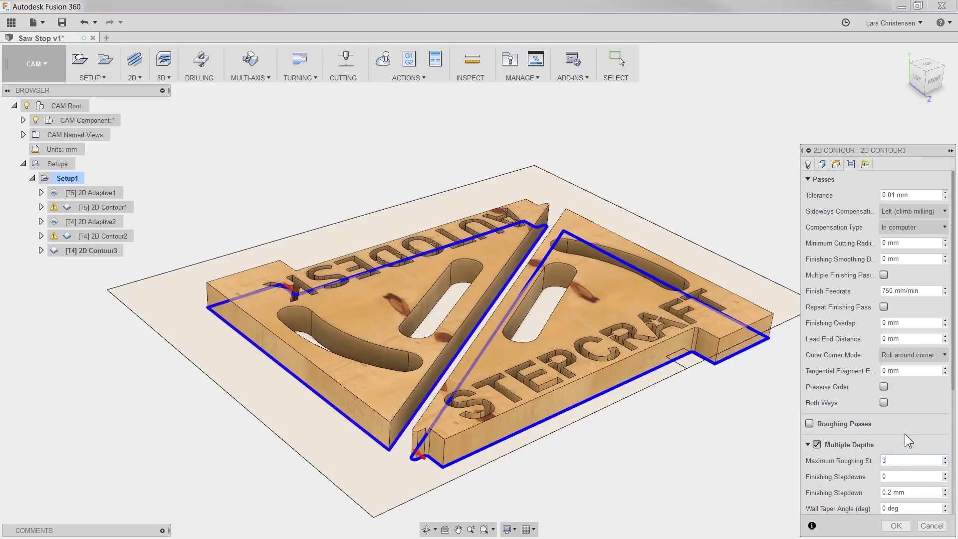
pyautogui.click(900, 526)
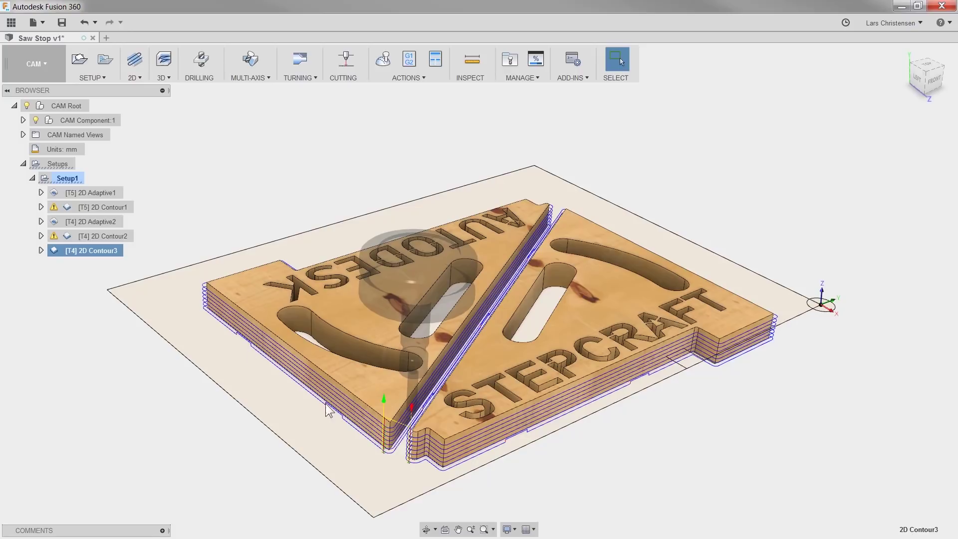
# Simulate all of Setup1's toolpaths and play the material removal at a faster speed.
pyautogui.click(68, 178)
pyautogui.click(381, 60)
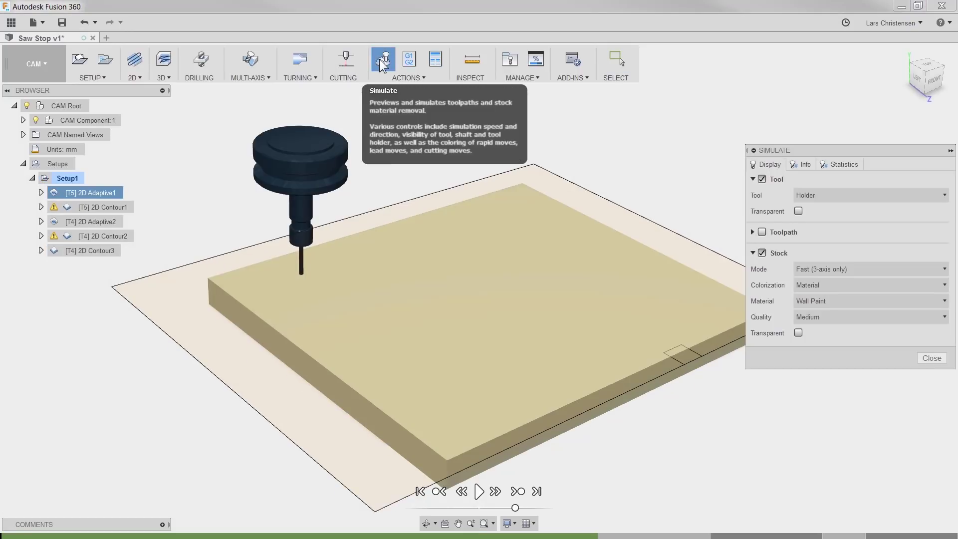
pyautogui.click(478, 493)
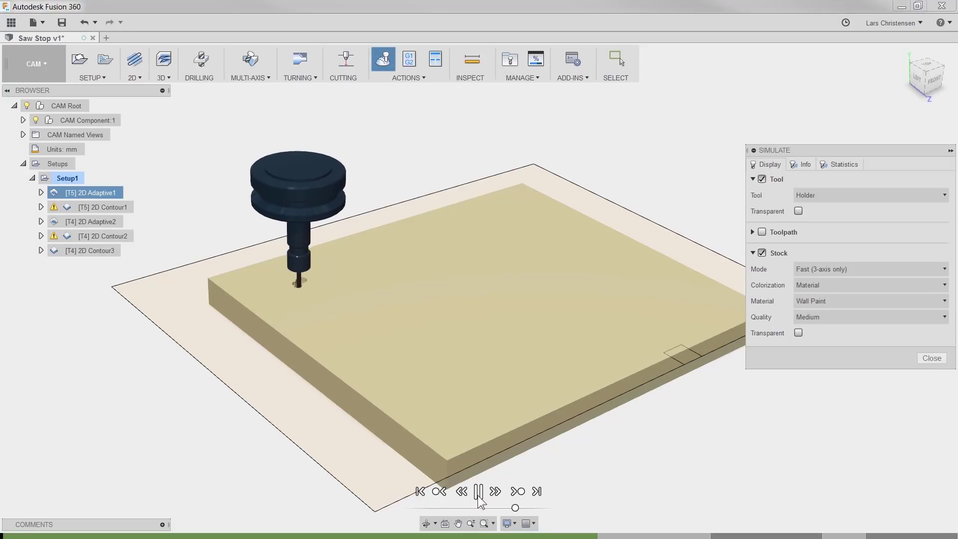
pyautogui.moveTo(516, 508); pyautogui.dragTo(533, 509)
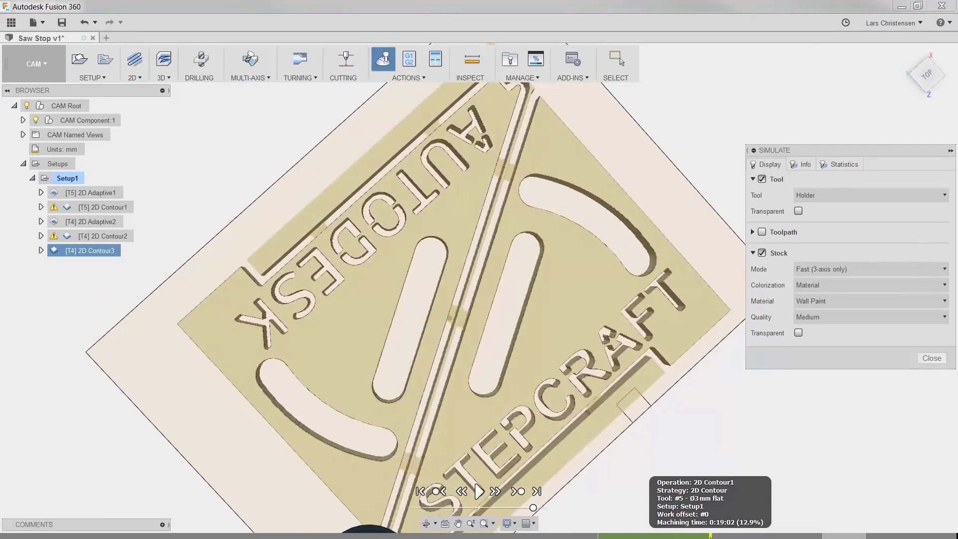
# Close the simulation and check Setup1's estimated total machining time.
pyautogui.click(931, 359)
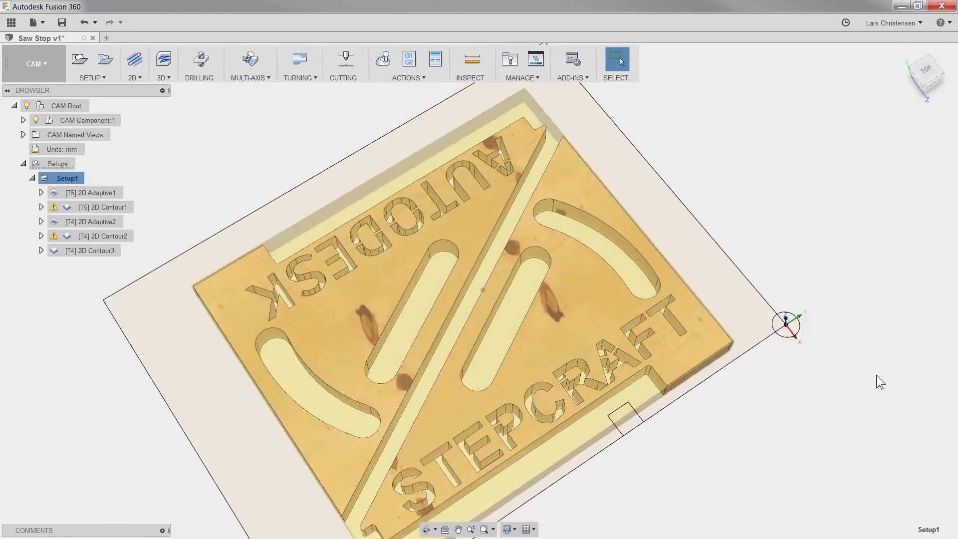
pyautogui.rightClick(68, 180)
pyautogui.click(120, 313)
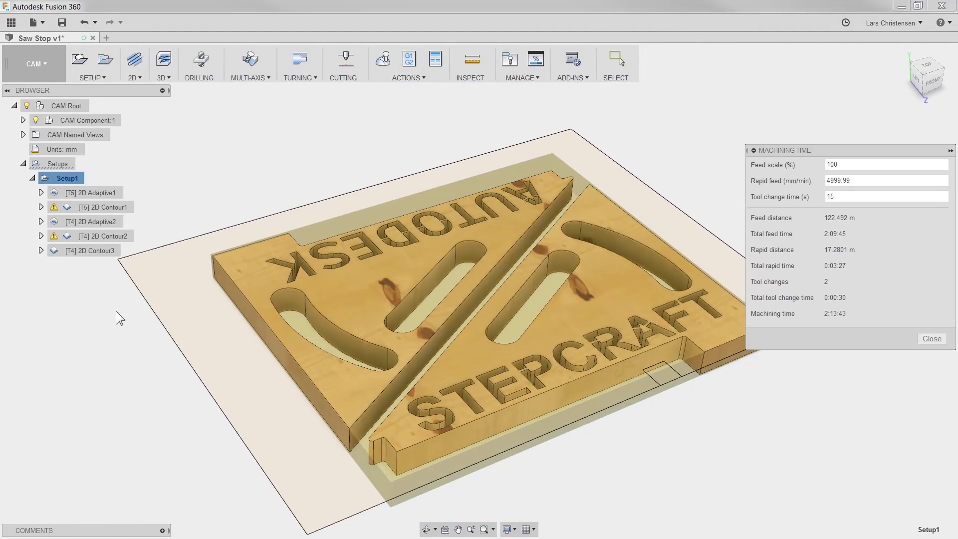
pyautogui.click(932, 339)
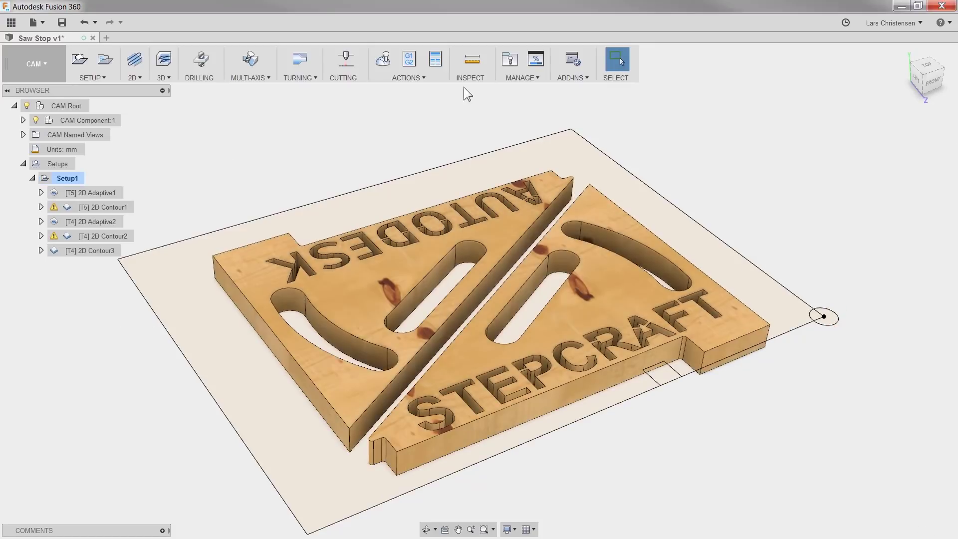
# Renumber the tools used in Saw Stop v1 starting from 1, so they become T1 and T2.
pyautogui.click(510, 59)
pyautogui.click(172, 89)
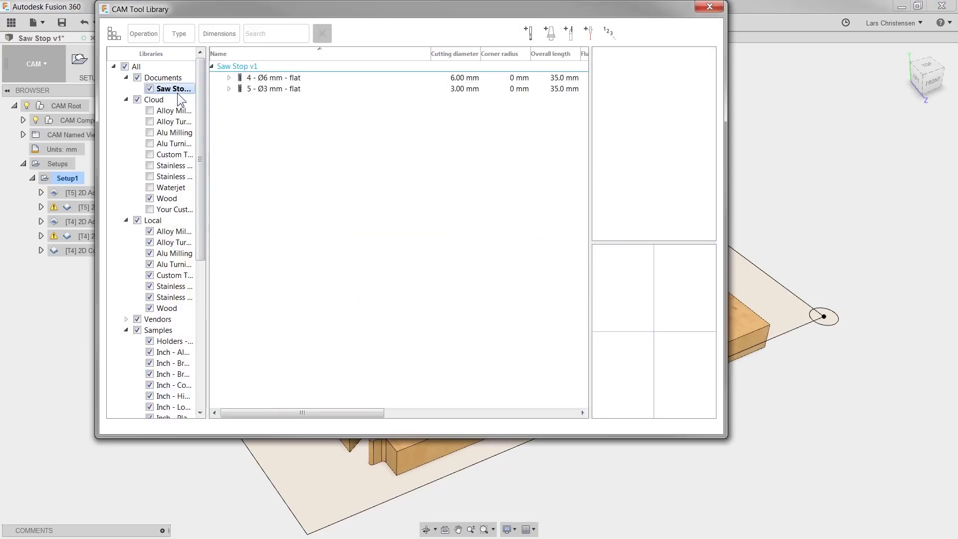
pyautogui.rightClick(275, 117)
pyautogui.click(307, 193)
pyautogui.click(436, 283)
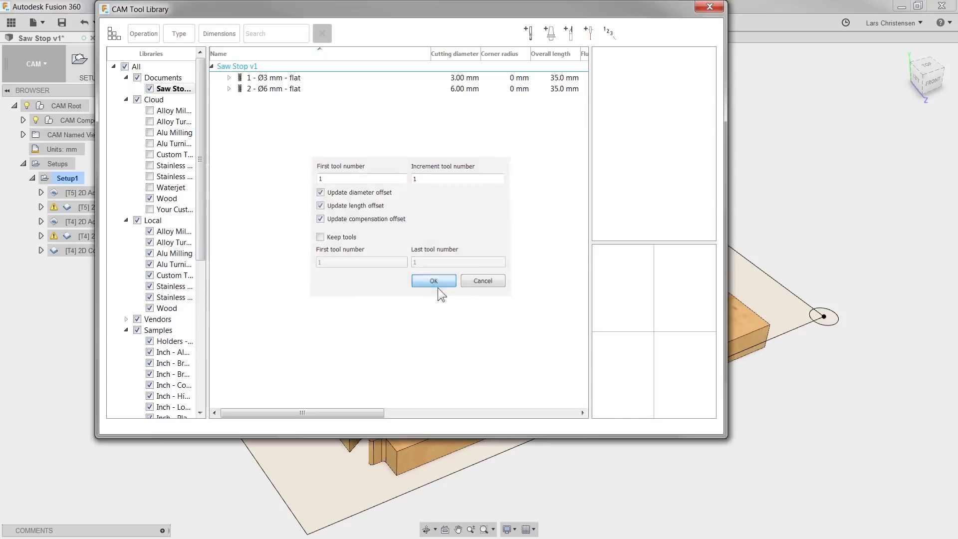
pyautogui.click(710, 6)
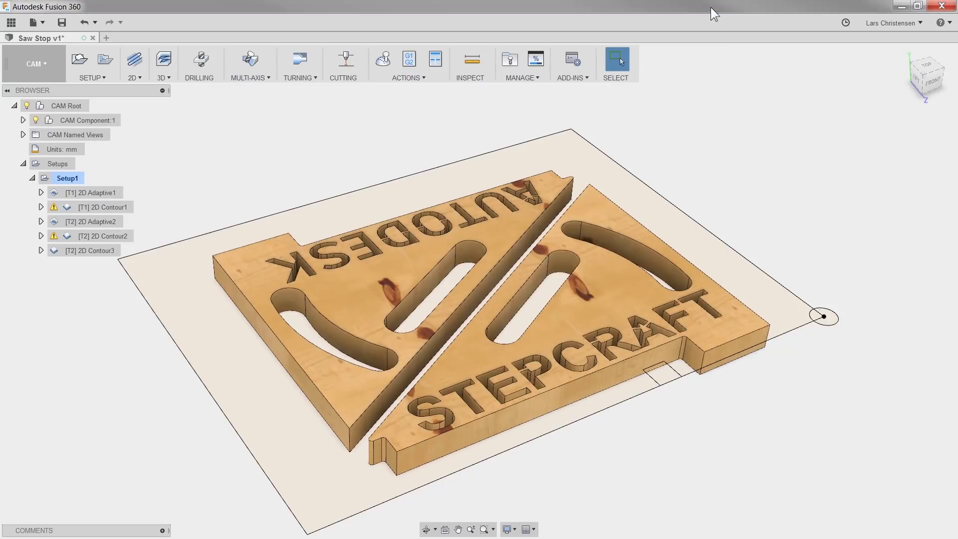
pyautogui.click(95, 193)
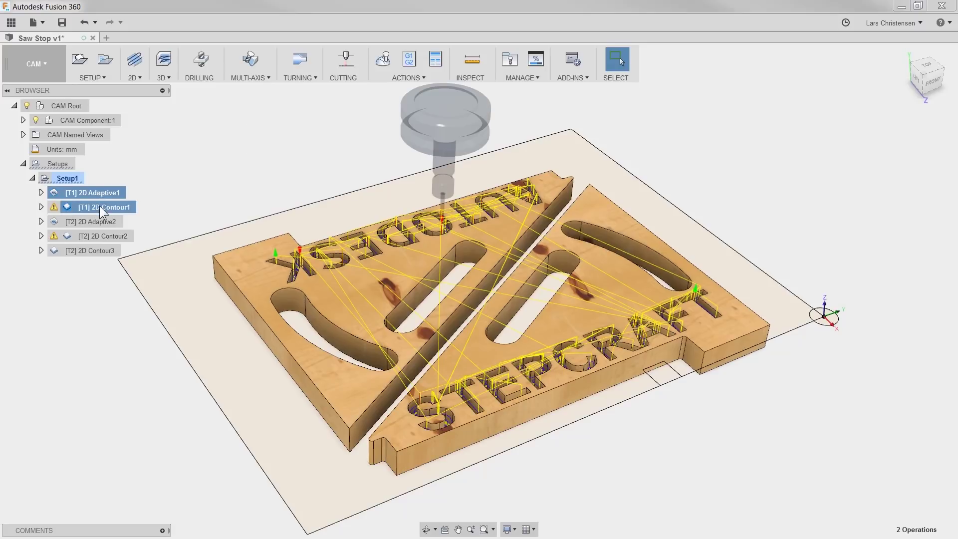
# Post the T1 operations as program 7501 to the Desktop, replacing the existing 7501.nc.
pyautogui.click(408, 63)
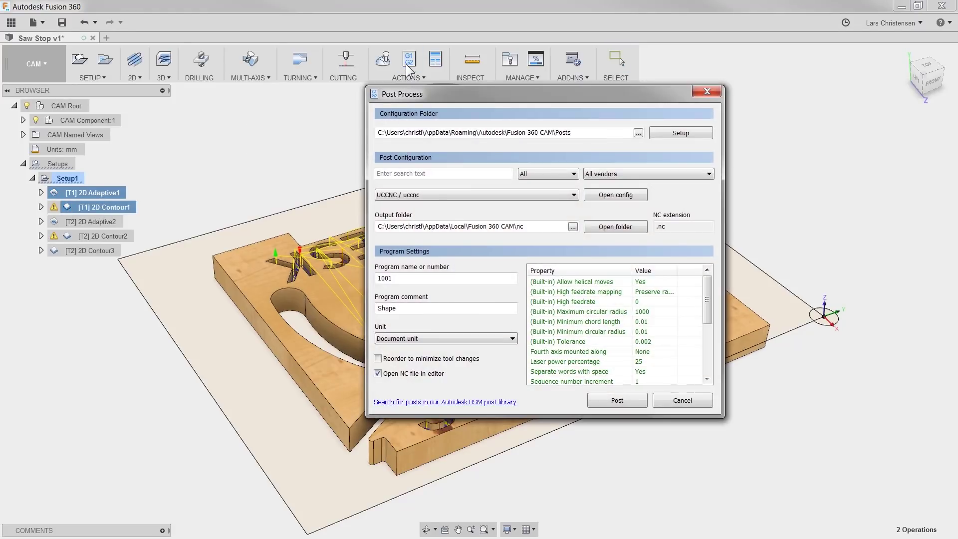
pyautogui.click(607, 401)
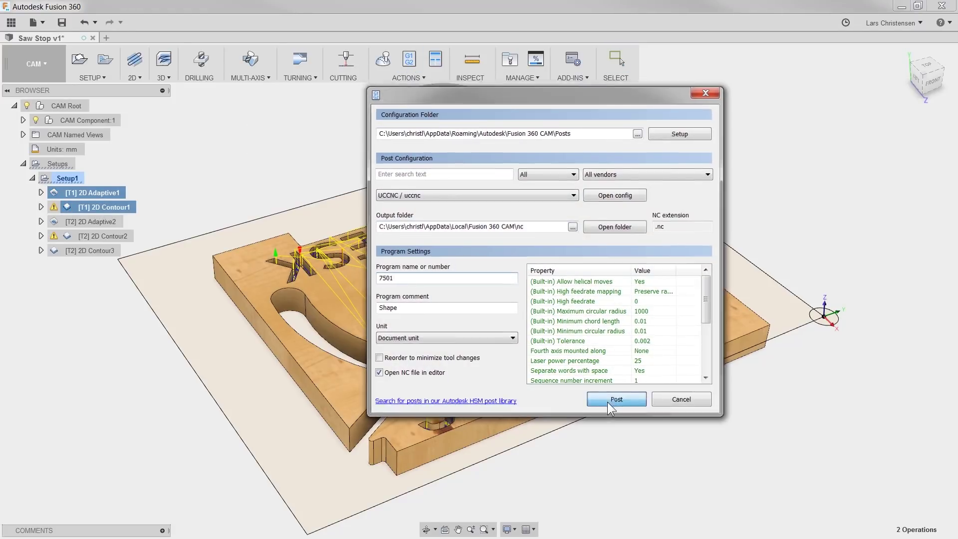
pyautogui.click(49, 140)
pyautogui.click(386, 323)
pyautogui.click(516, 276)
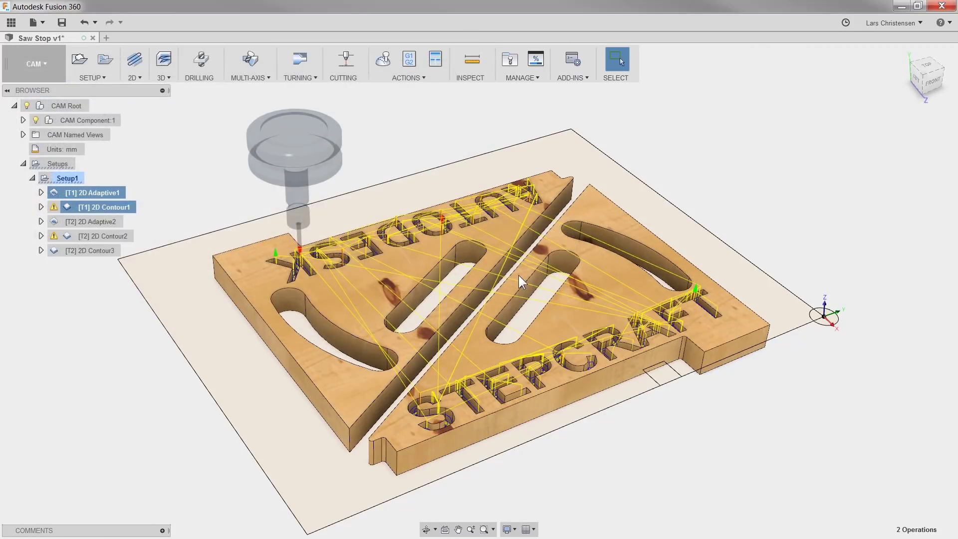
# Post 2D Adaptive2 and the T2 contours as program 7502 to the Desktop, then view 7502.nc full screen.
pyautogui.click(95, 222)
pyautogui.keyDown('shift'); pyautogui.click(102, 250); pyautogui.keyUp('shift')
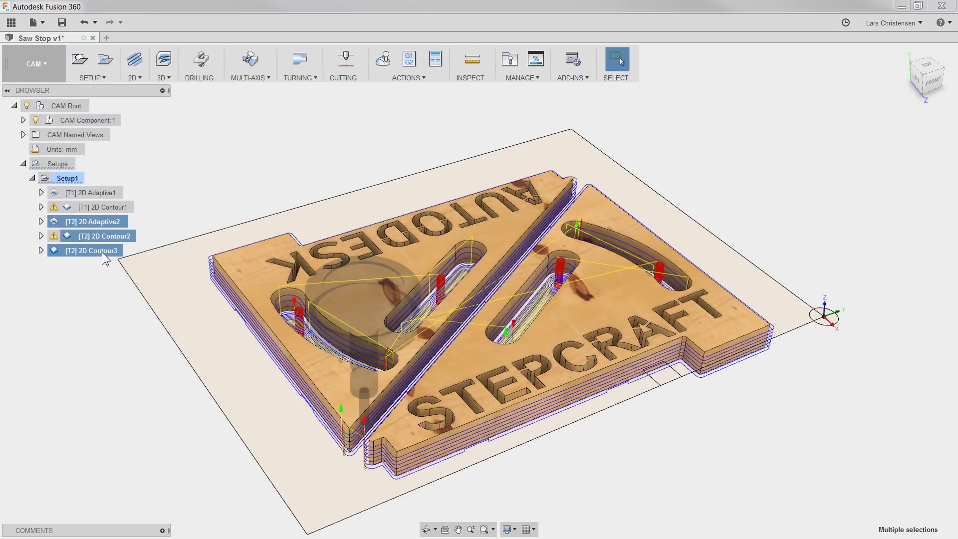
pyautogui.click(409, 60)
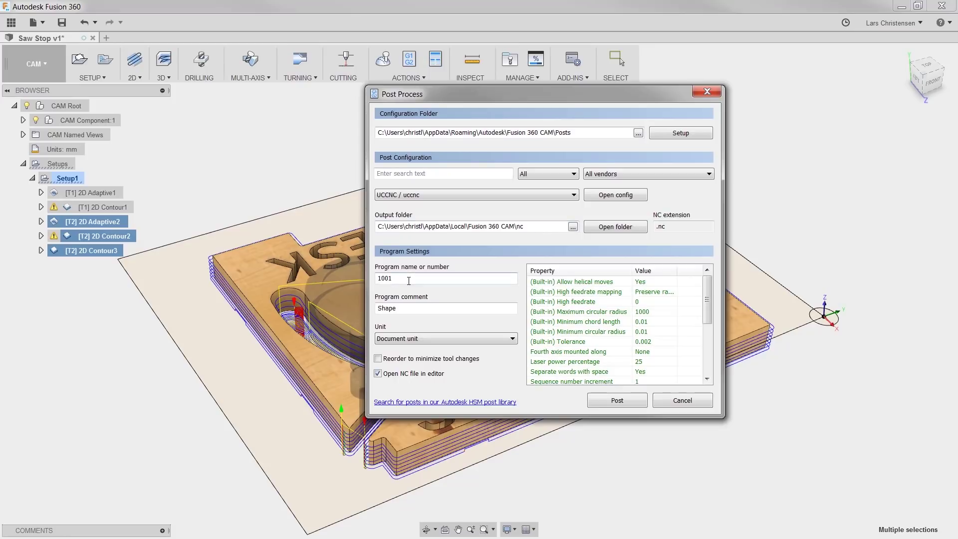
pyautogui.doubleClick(462, 278)
pyautogui.write('7502')
pyautogui.click(618, 400)
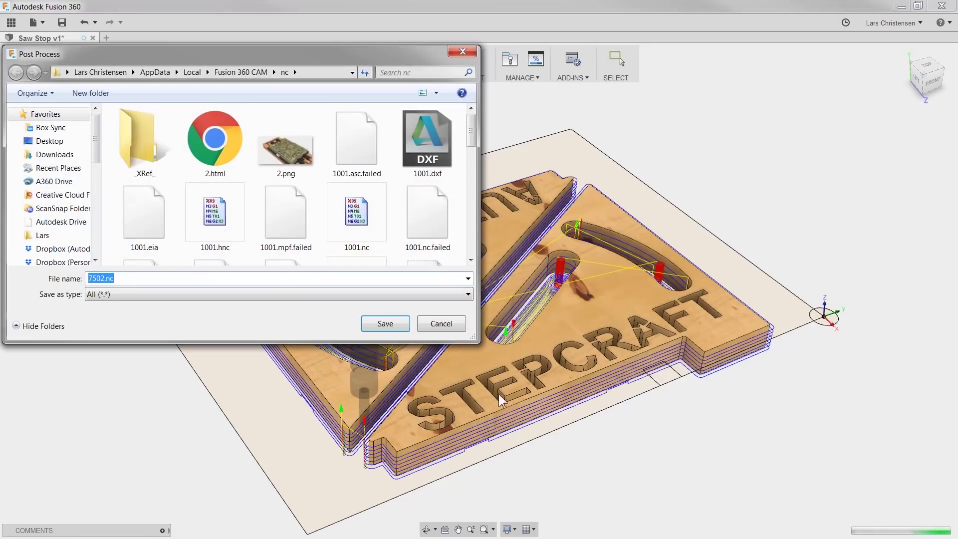
pyautogui.click(49, 141)
pyautogui.click(382, 320)
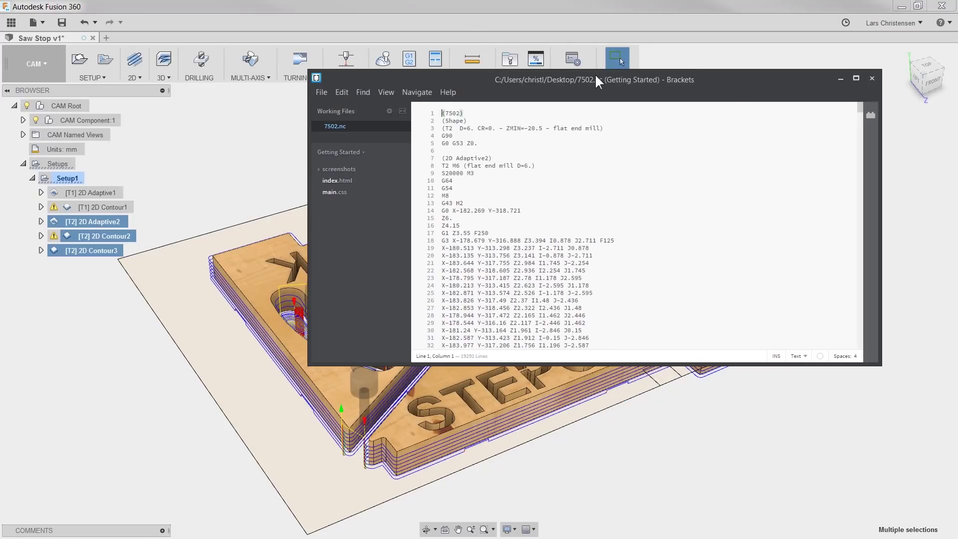
pyautogui.click(857, 75)
pyautogui.moveTo(942, 37); pyautogui.dragTo(895, 506)
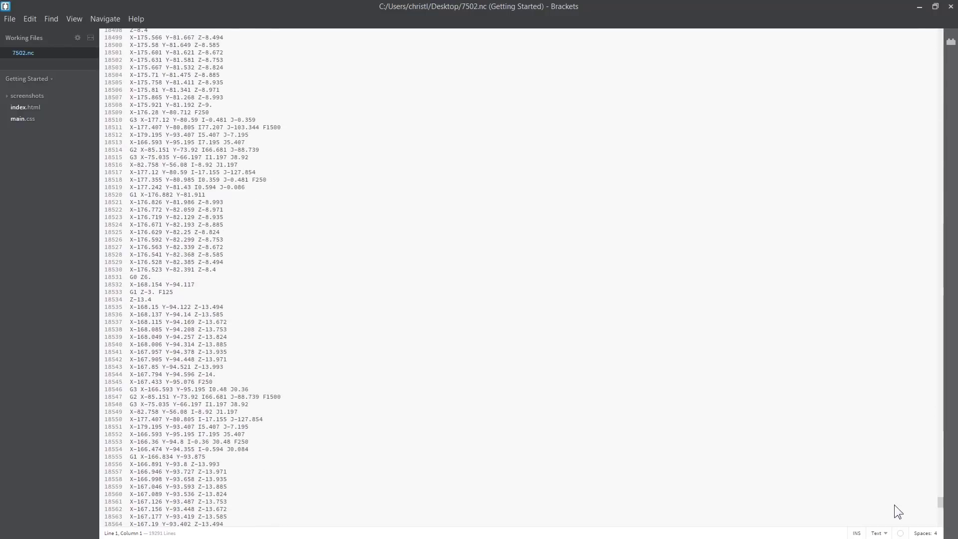